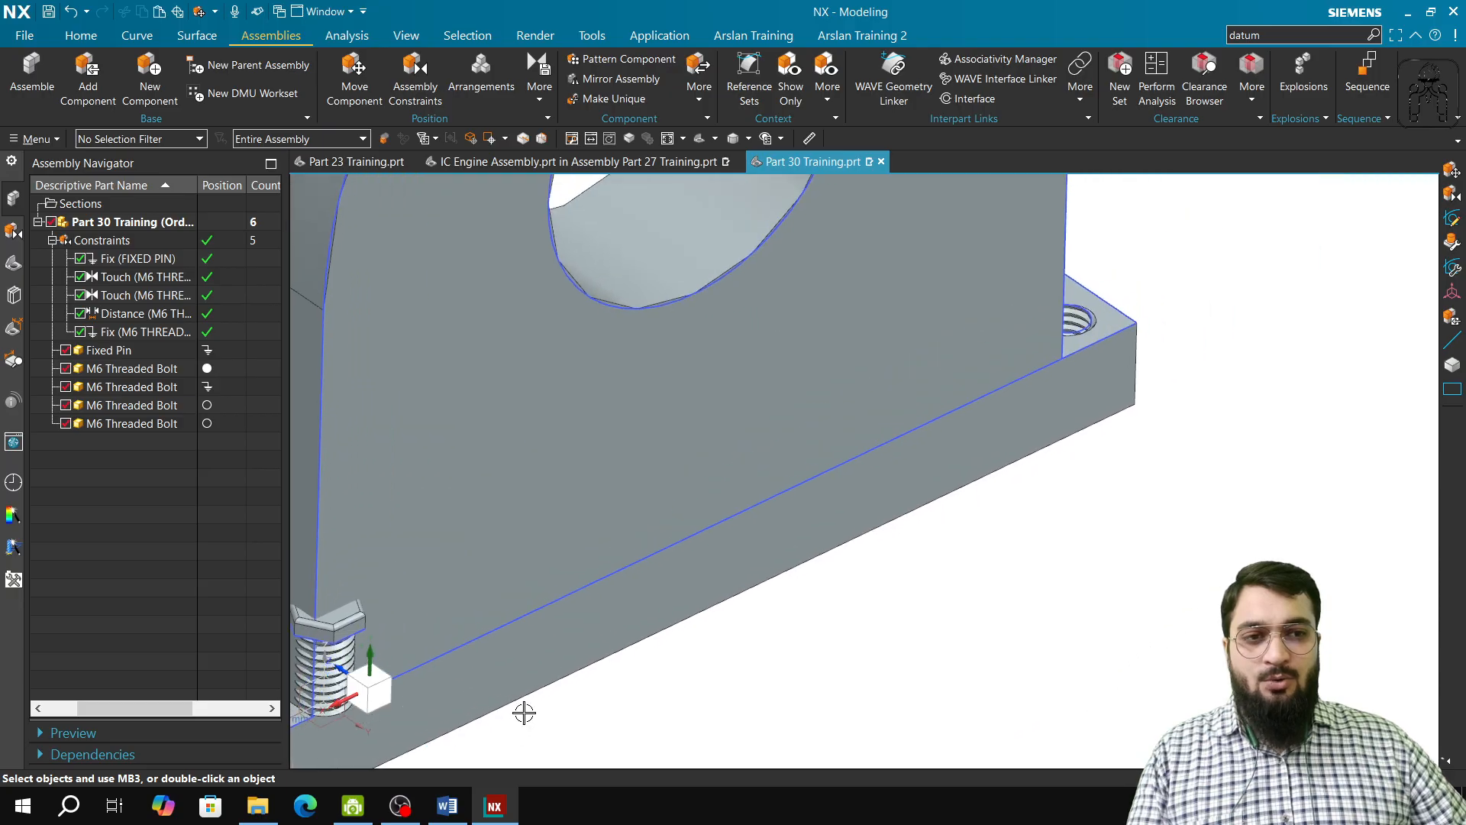
Step: Check the basic assembly constraint topics in the Word syllabus and switch back to the NX assembly
{"action": "scroll", "coordinate": [639, 633], "scroll_direction": "down", "scroll_amount": 1}
{"action": "middle_click_drag", "start_coordinate": [645, 680], "coordinate": [792, 606], "text": "shift"}
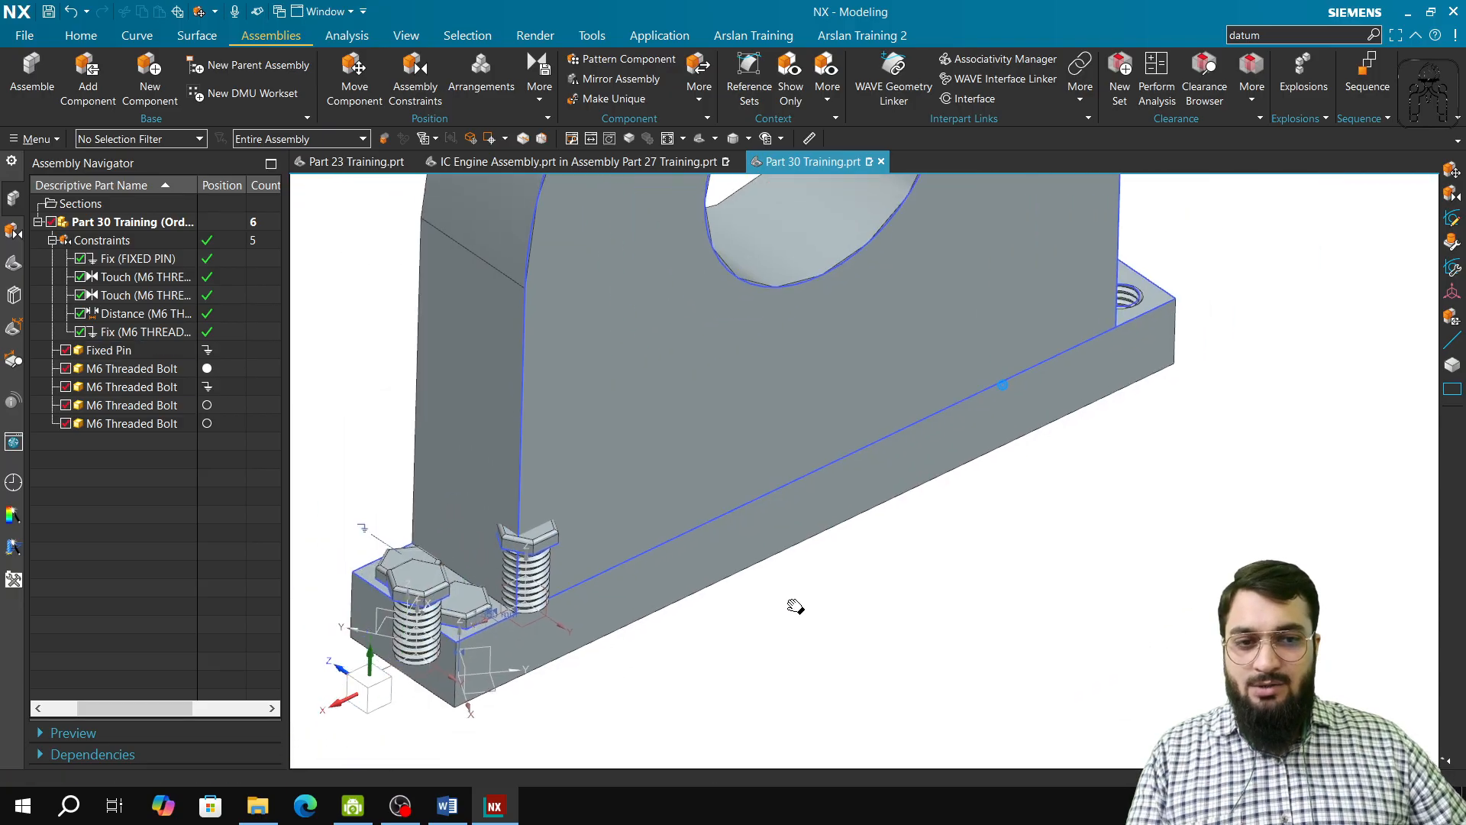
{"action": "left_click", "coordinate": [416, 809]}
{"action": "left_click", "coordinate": [447, 808]}
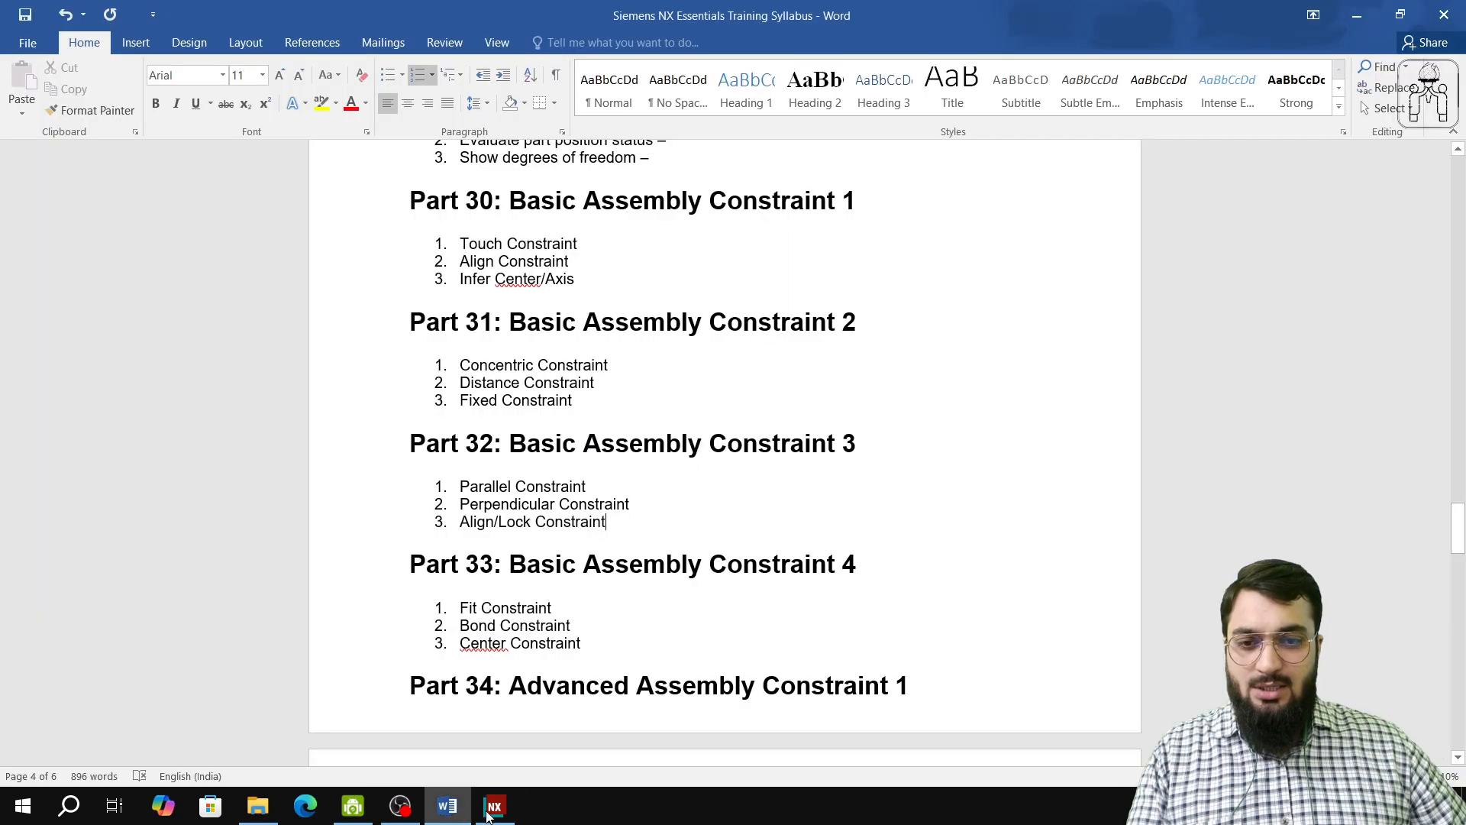
{"action": "left_click", "coordinate": [494, 812]}
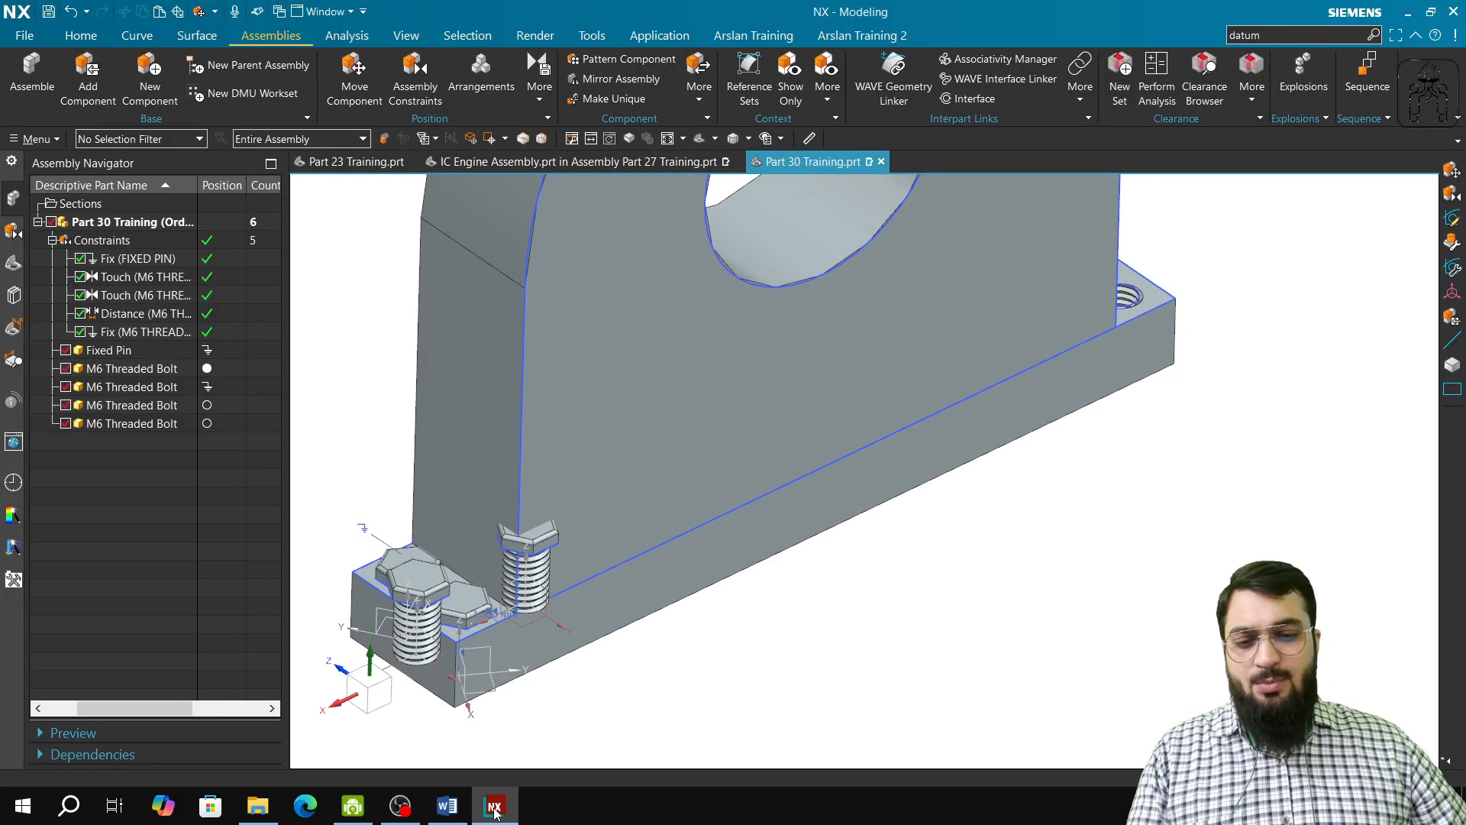
Step: Add a Parallel constraint between a side face of the loose M6 bolt's hex head and the front face of the Fixed Pin
{"action": "middle_click_drag", "start_coordinate": [765, 589], "coordinate": [695, 609]}
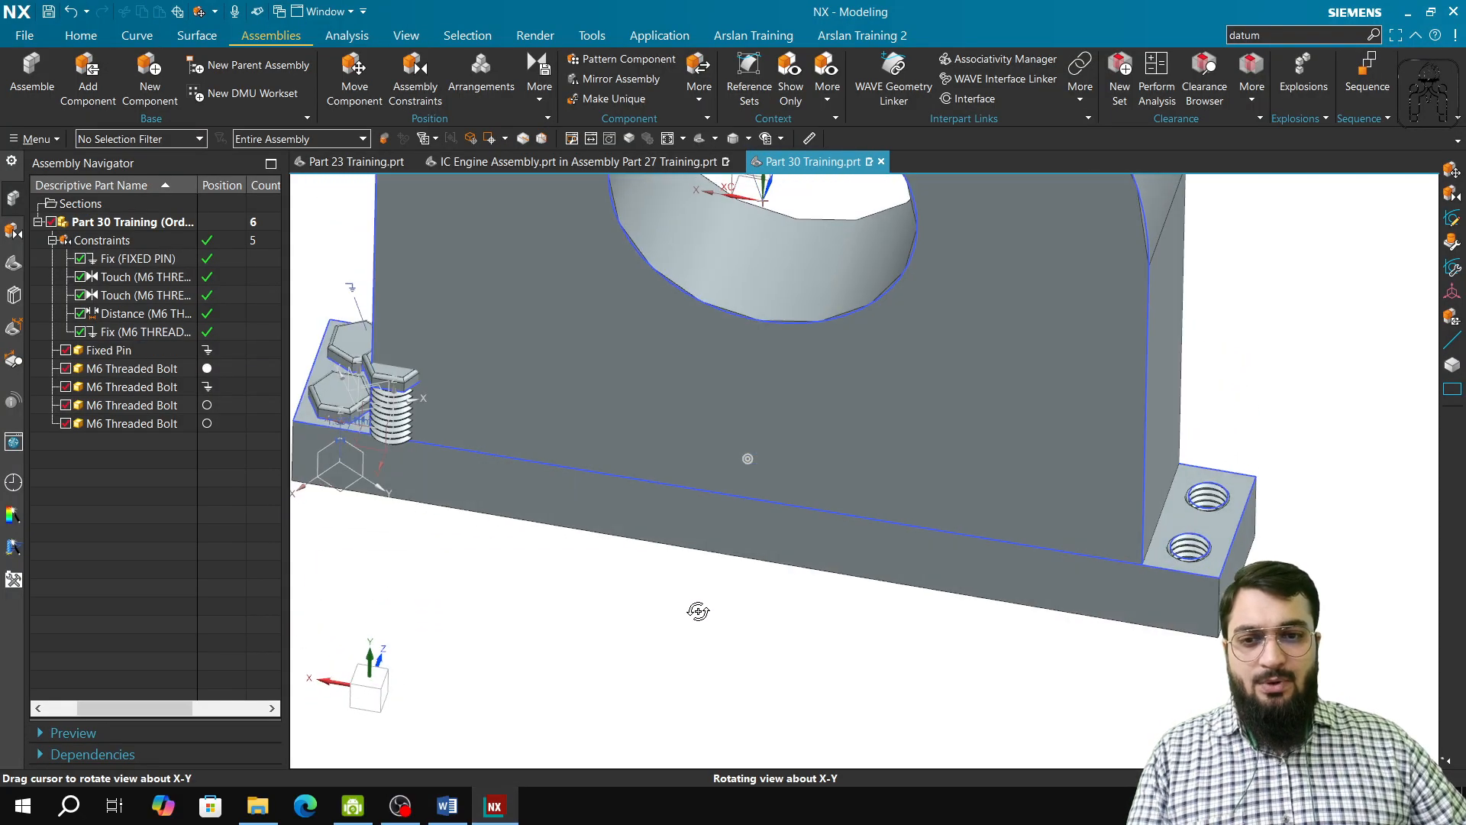
{"action": "left_click", "coordinate": [420, 203]}
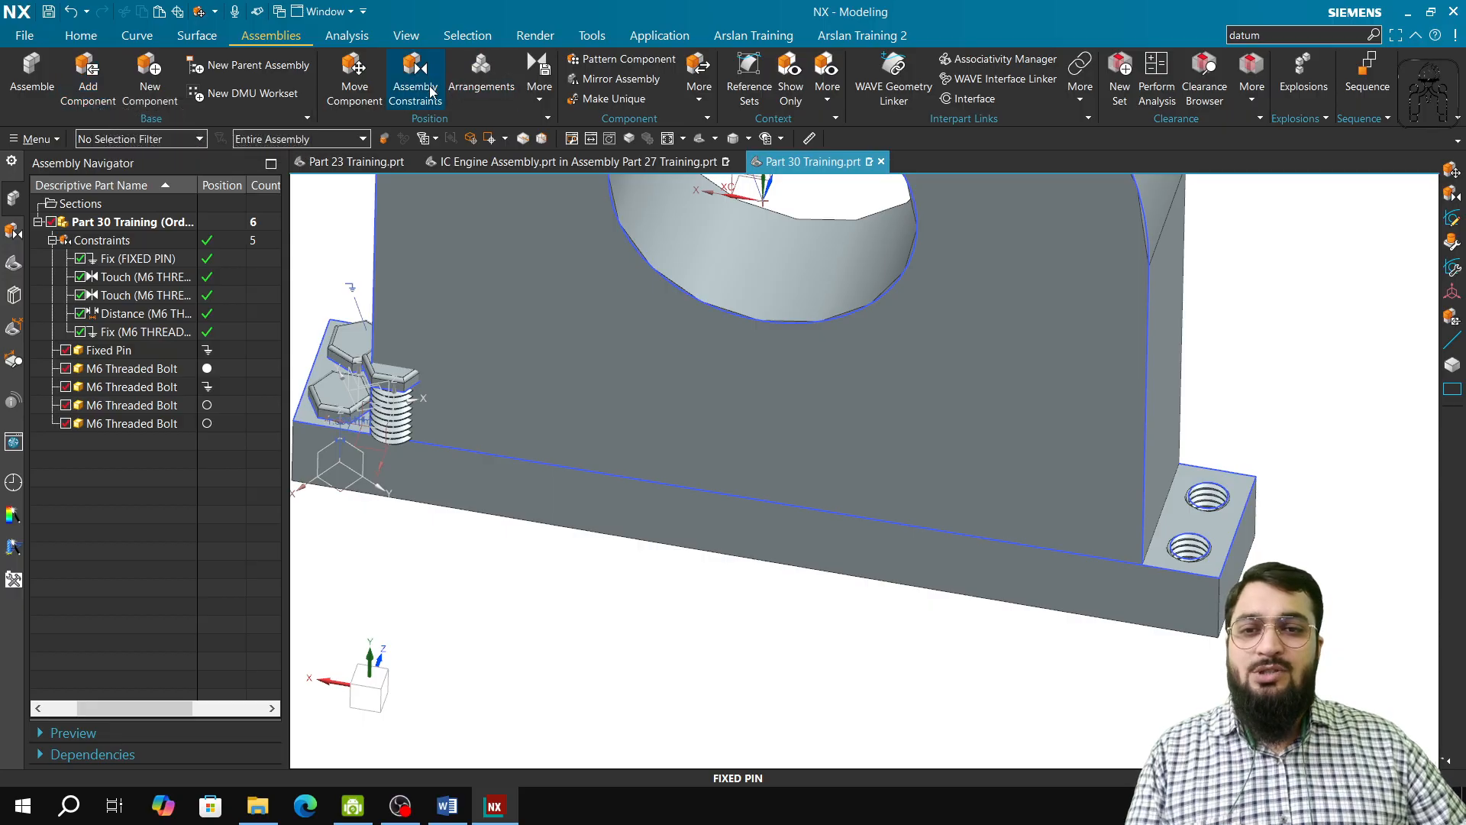
{"action": "left_click", "coordinate": [417, 105]}
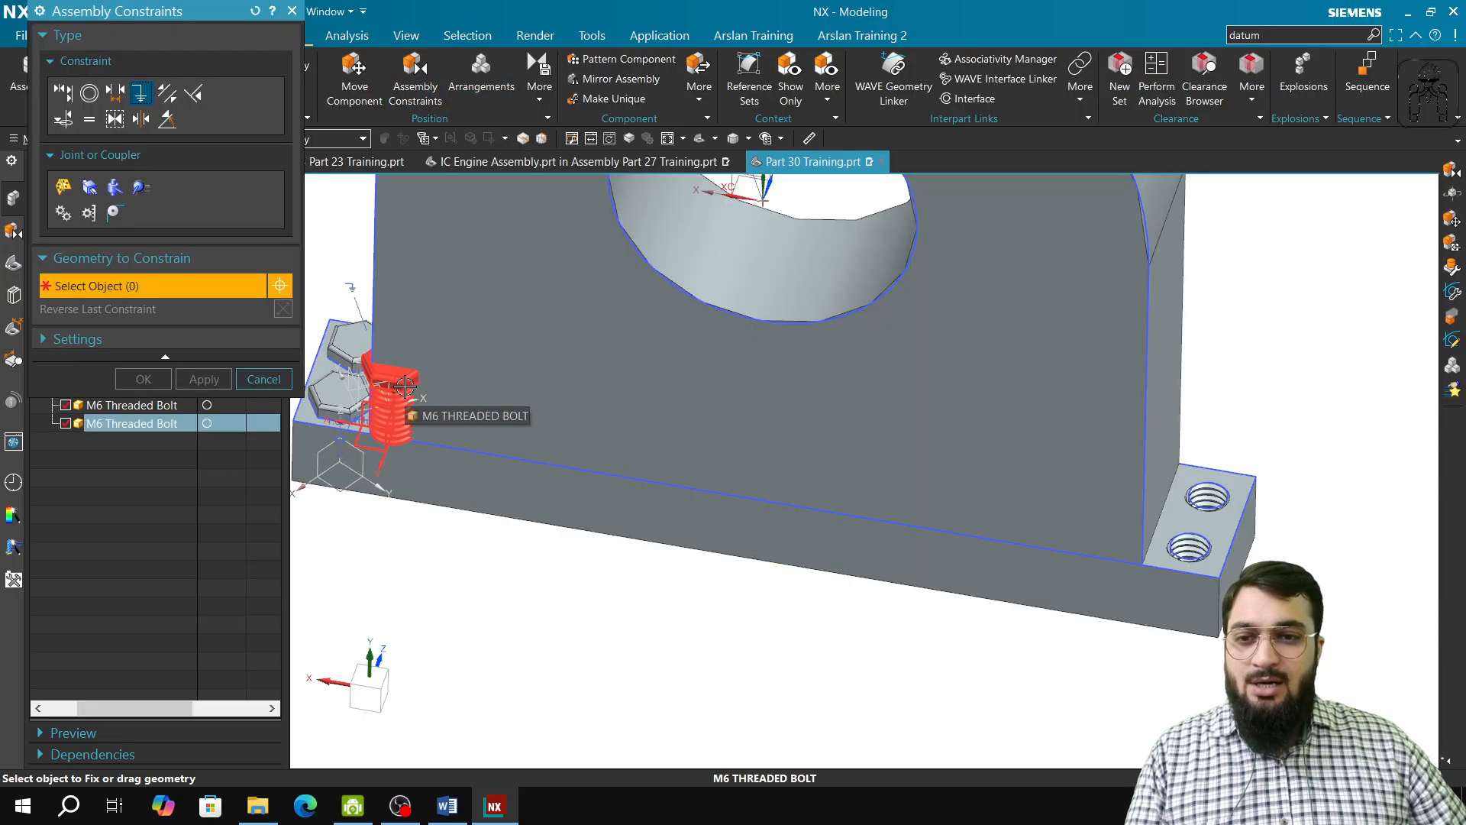
{"action": "scroll", "coordinate": [405, 391], "scroll_direction": "up", "scroll_amount": 3}
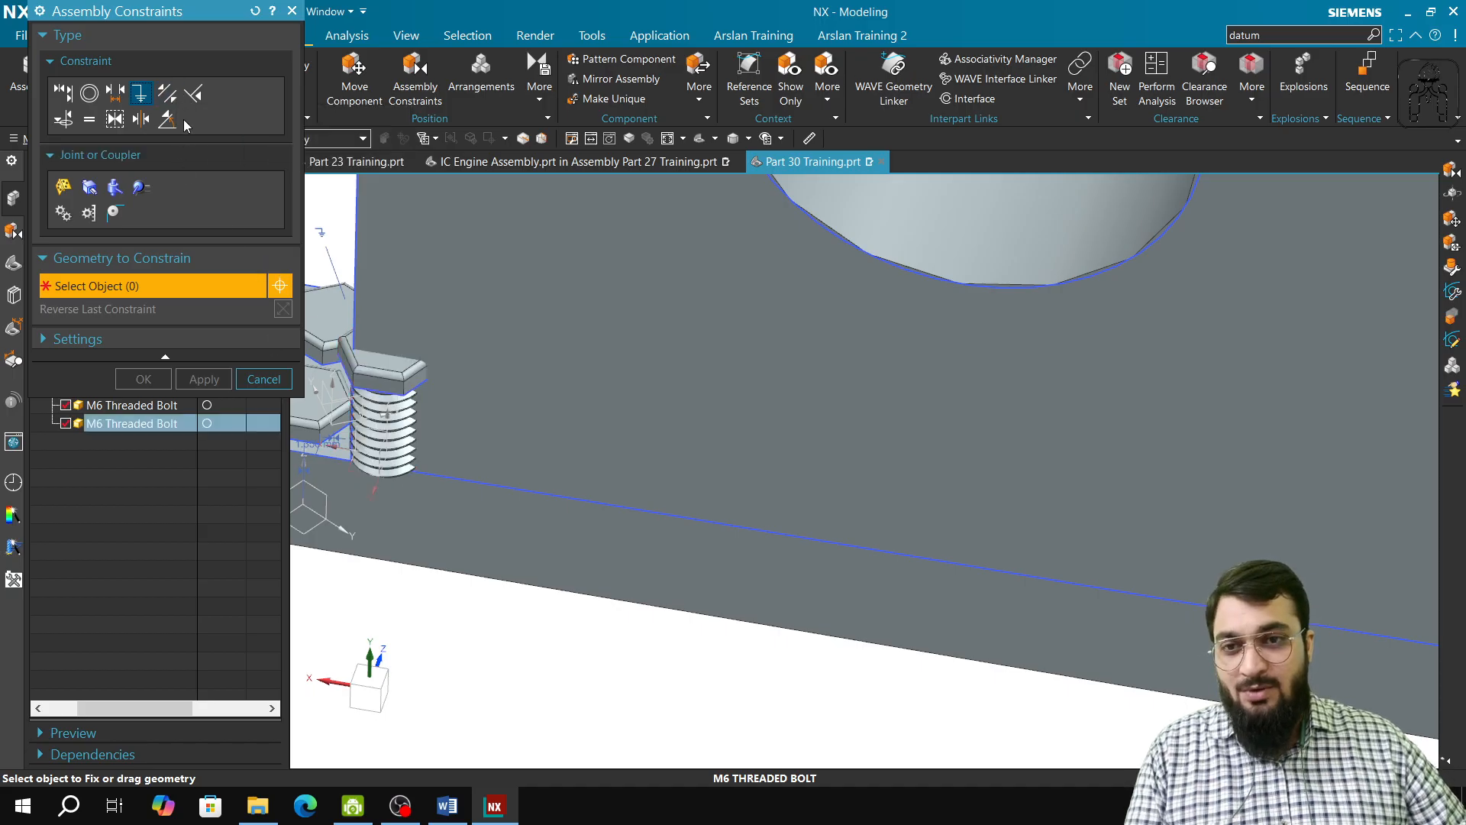
{"action": "left_click", "coordinate": [171, 95]}
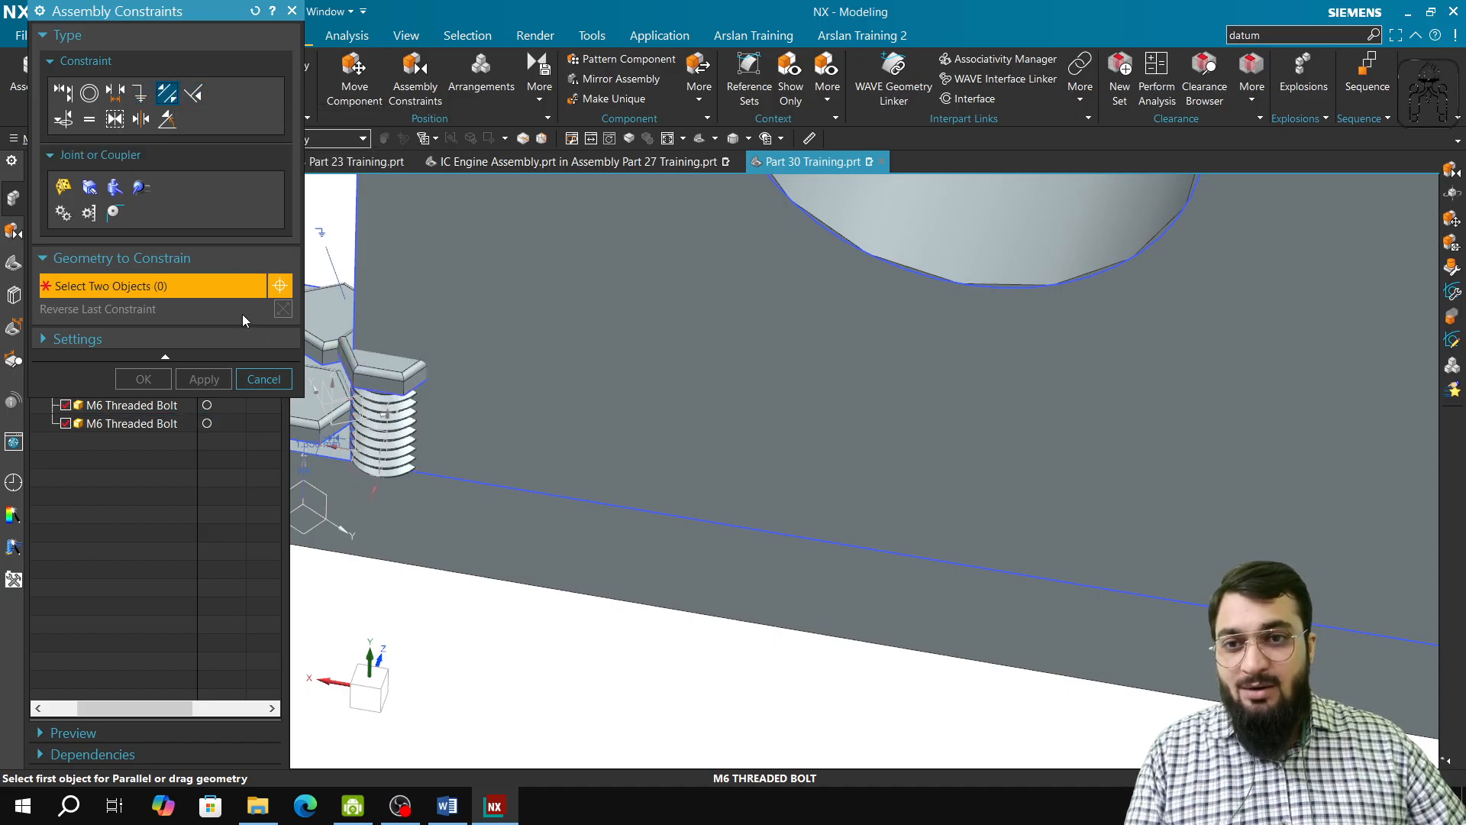
{"action": "scroll", "coordinate": [391, 381], "scroll_direction": "up", "scroll_amount": 2}
{"action": "left_click", "coordinate": [372, 383]}
{"action": "scroll", "coordinate": [413, 407], "scroll_direction": "down", "scroll_amount": 3}
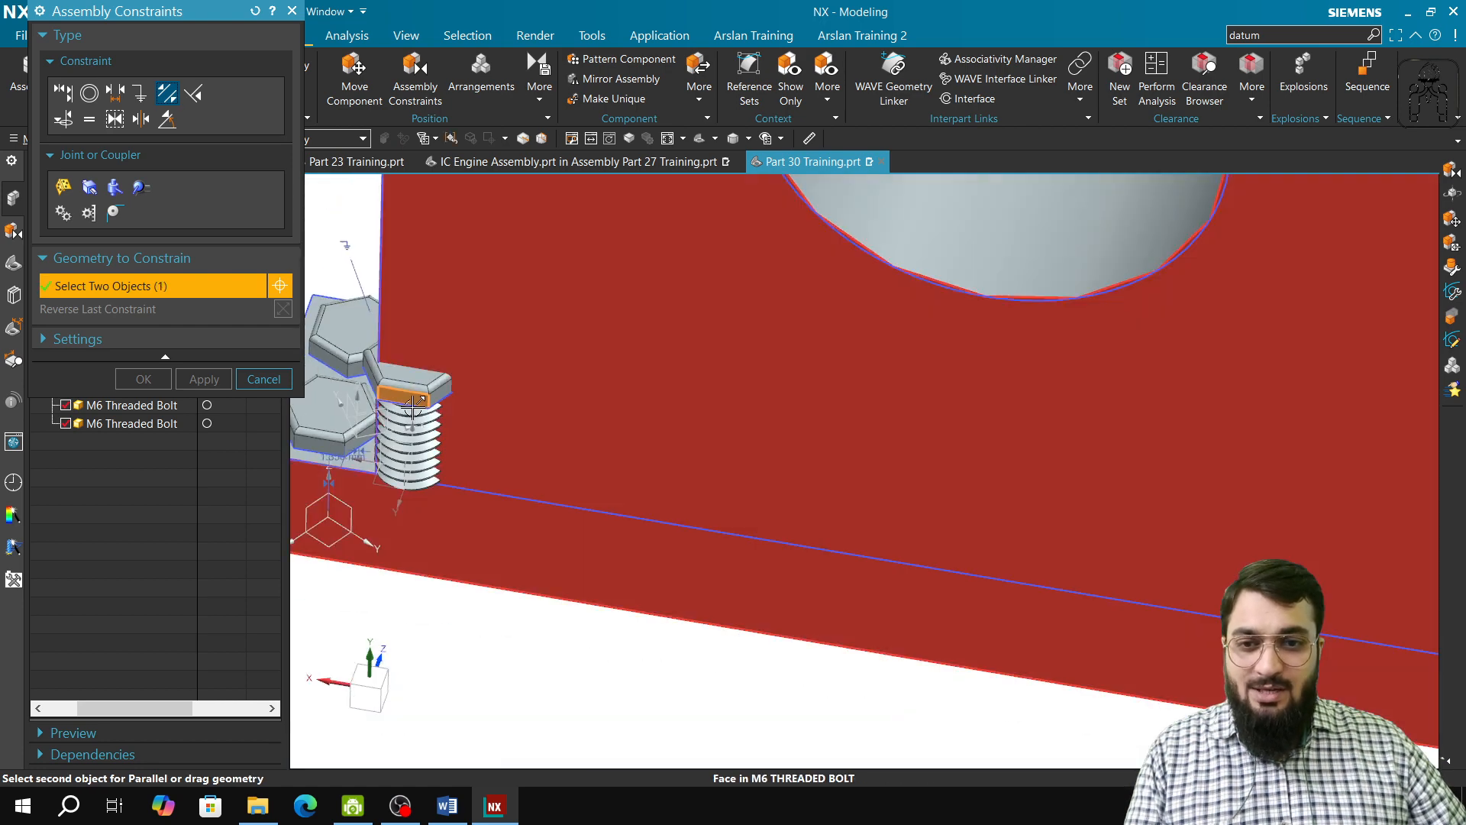
{"action": "scroll", "coordinate": [570, 555], "scroll_direction": "down", "scroll_amount": 2}
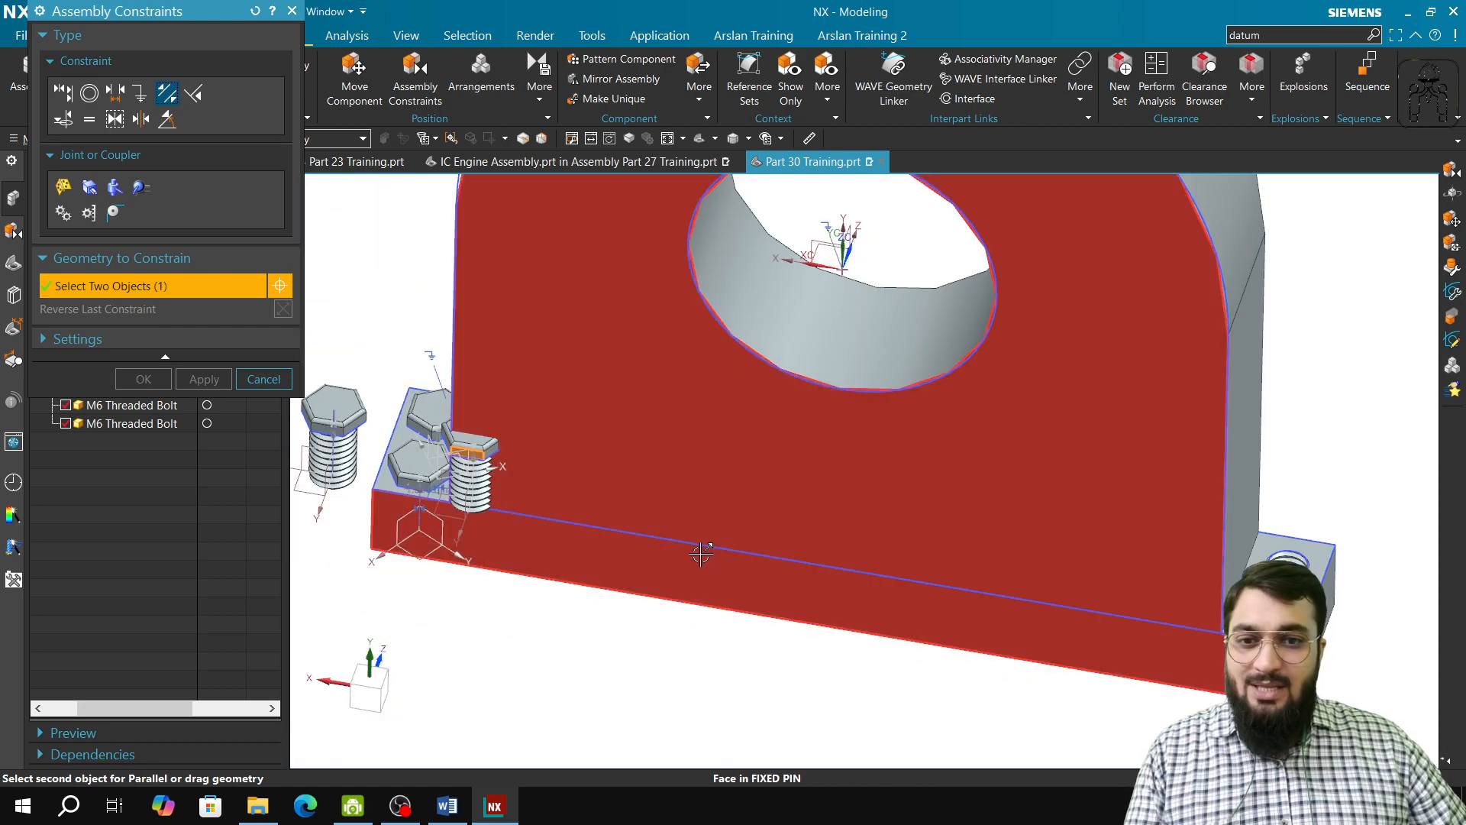
{"action": "left_click", "coordinate": [699, 547]}
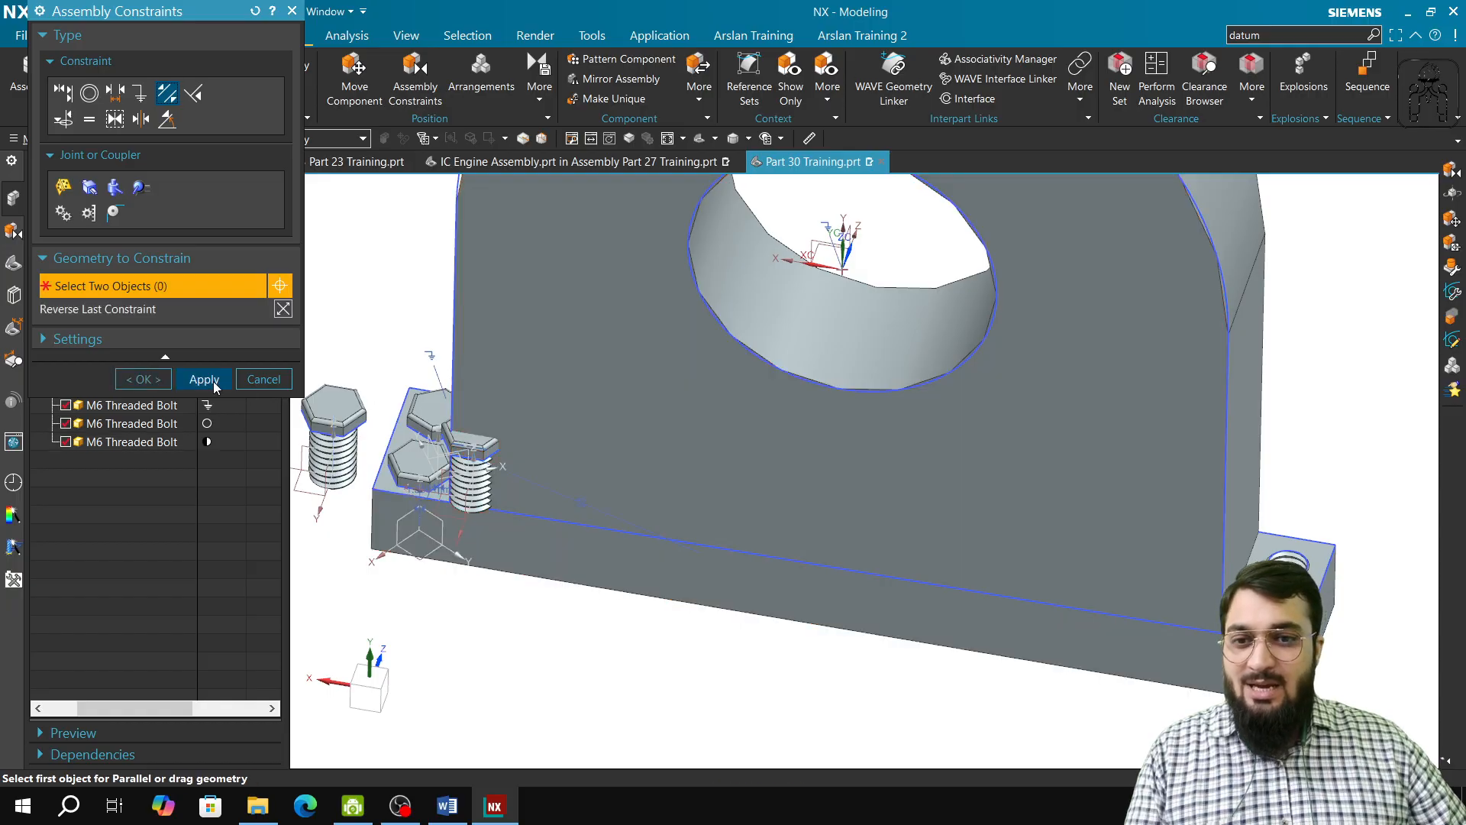
{"action": "left_click", "coordinate": [214, 388]}
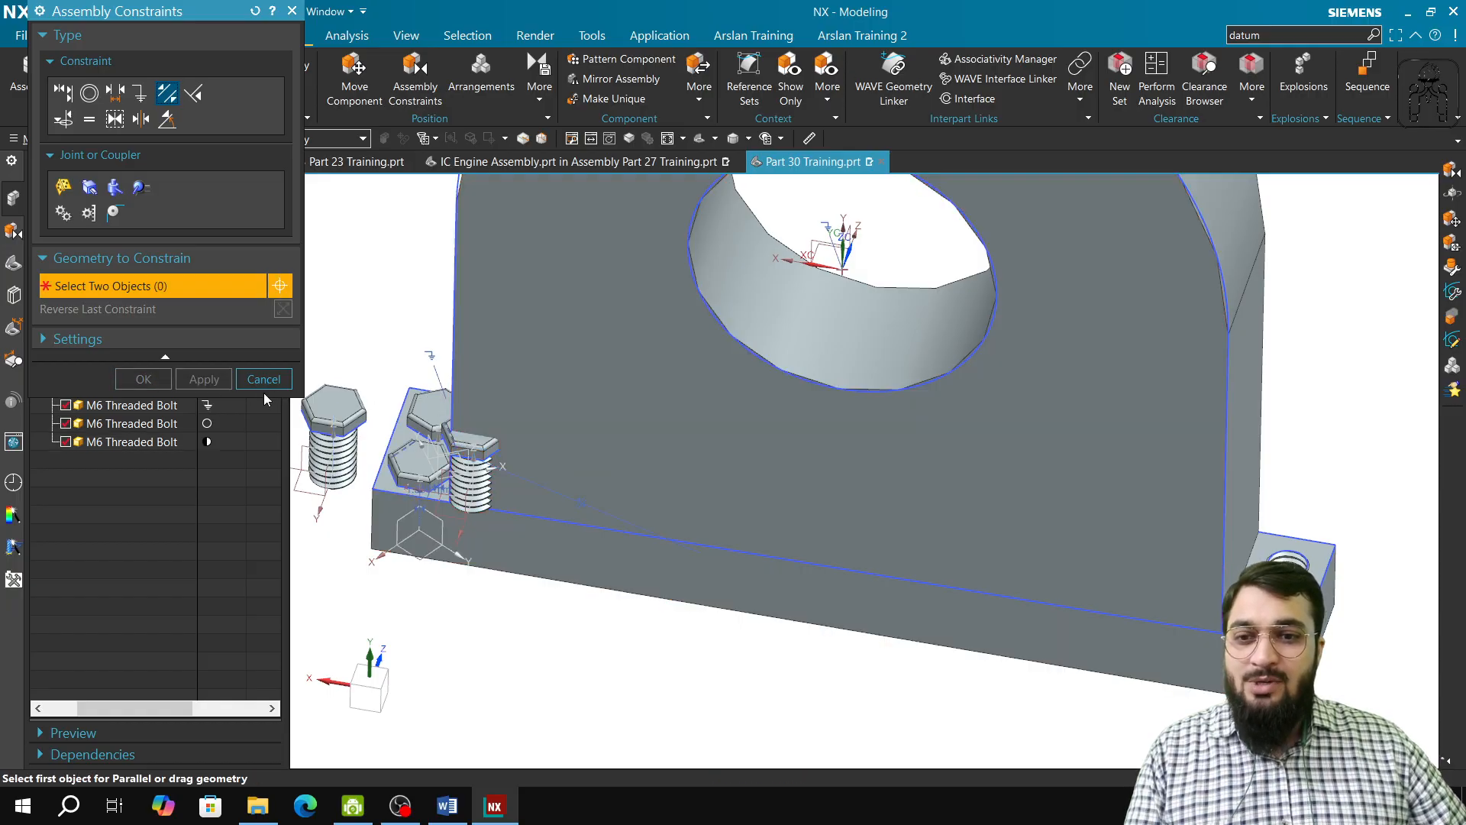
{"action": "left_click", "coordinate": [263, 378]}
Step: Display the degrees of freedom of the parallel-constrained M6 bolt and examine its translation and rotation arrows
{"action": "left_click", "coordinate": [539, 86]}
{"action": "left_click", "coordinate": [566, 144]}
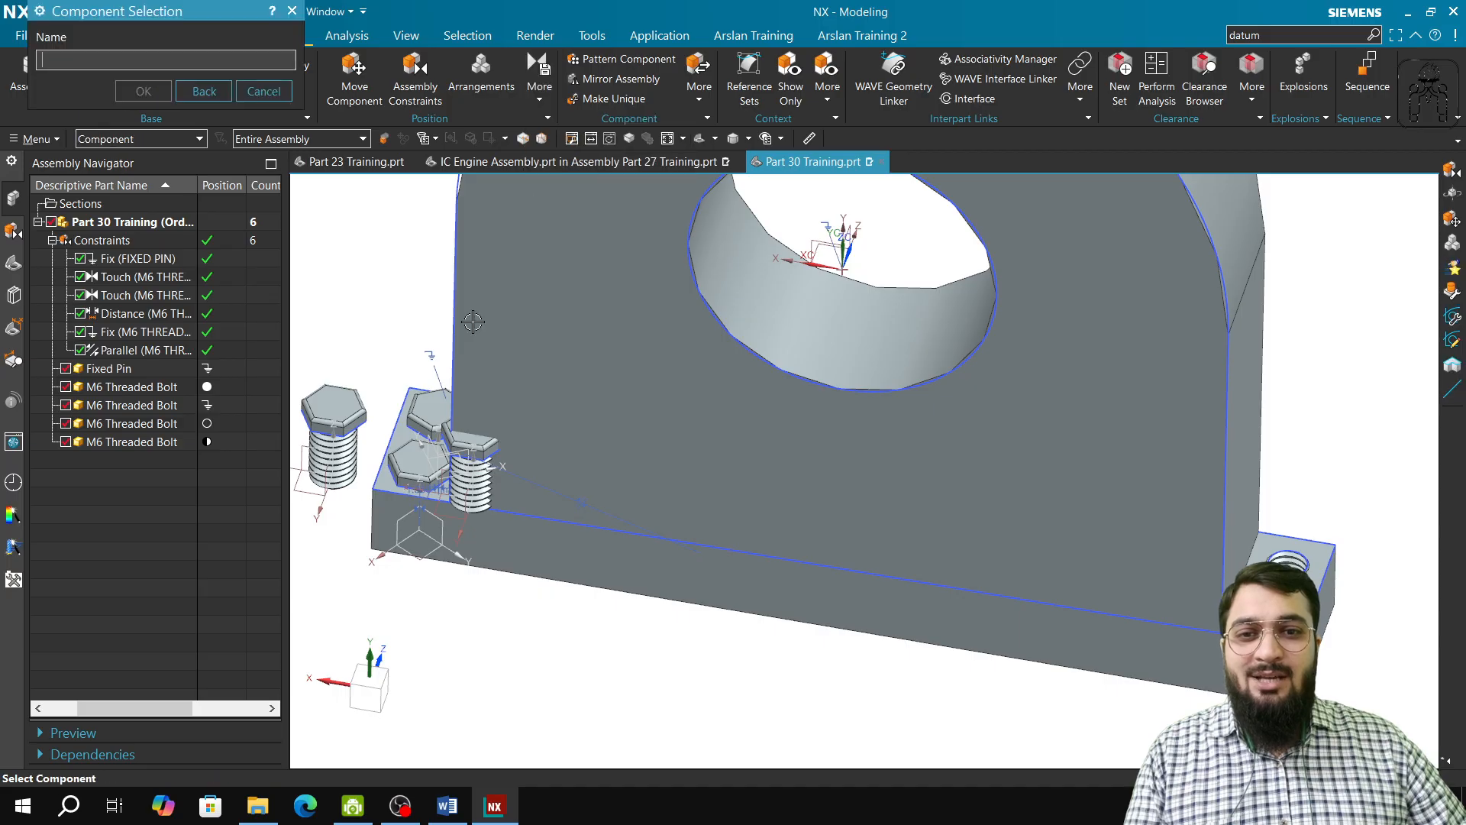
{"action": "left_click", "coordinate": [472, 473]}
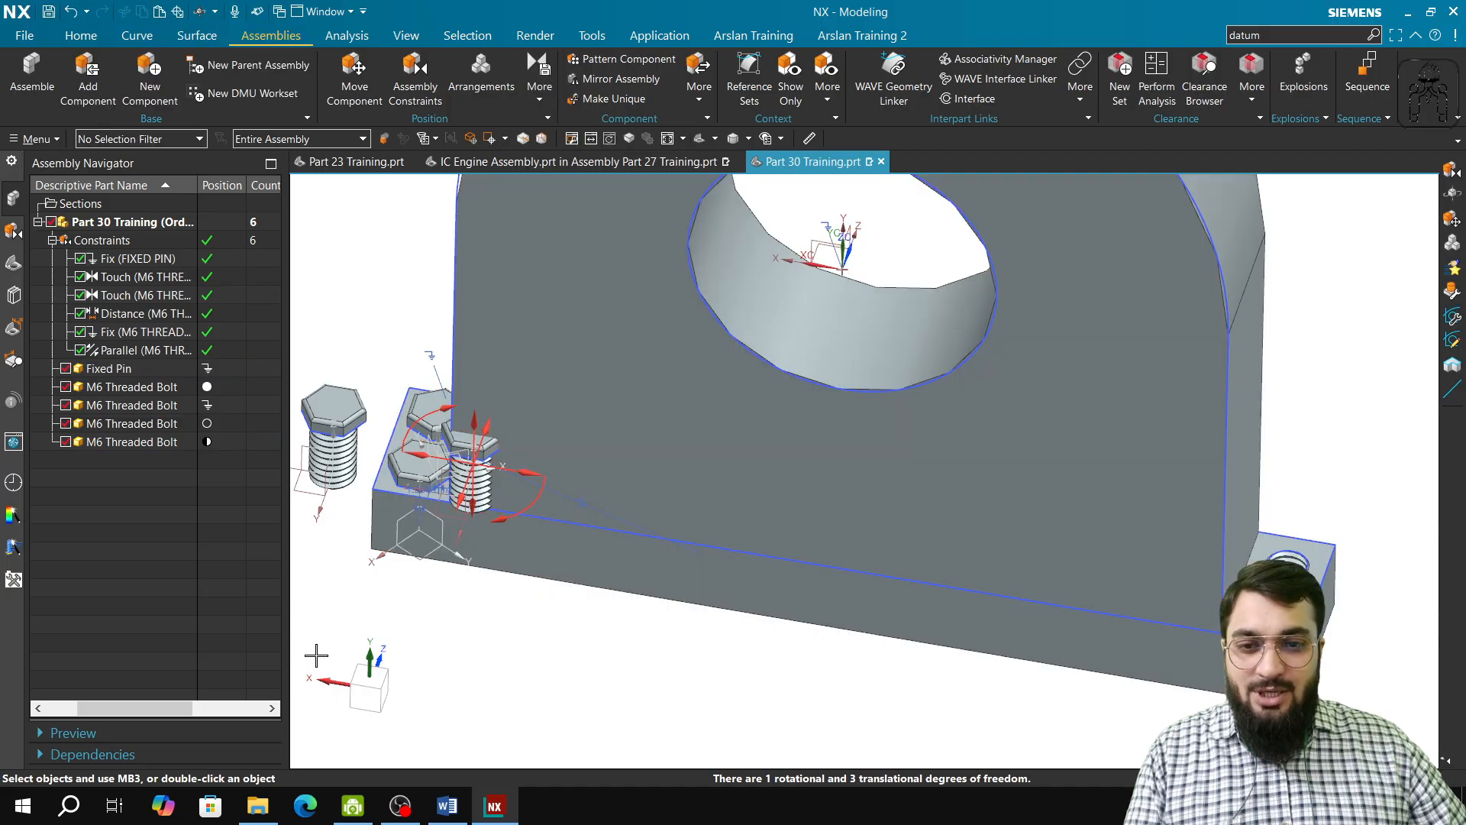
{"action": "middle_click_drag", "start_coordinate": [316, 655], "coordinate": [860, 307]}
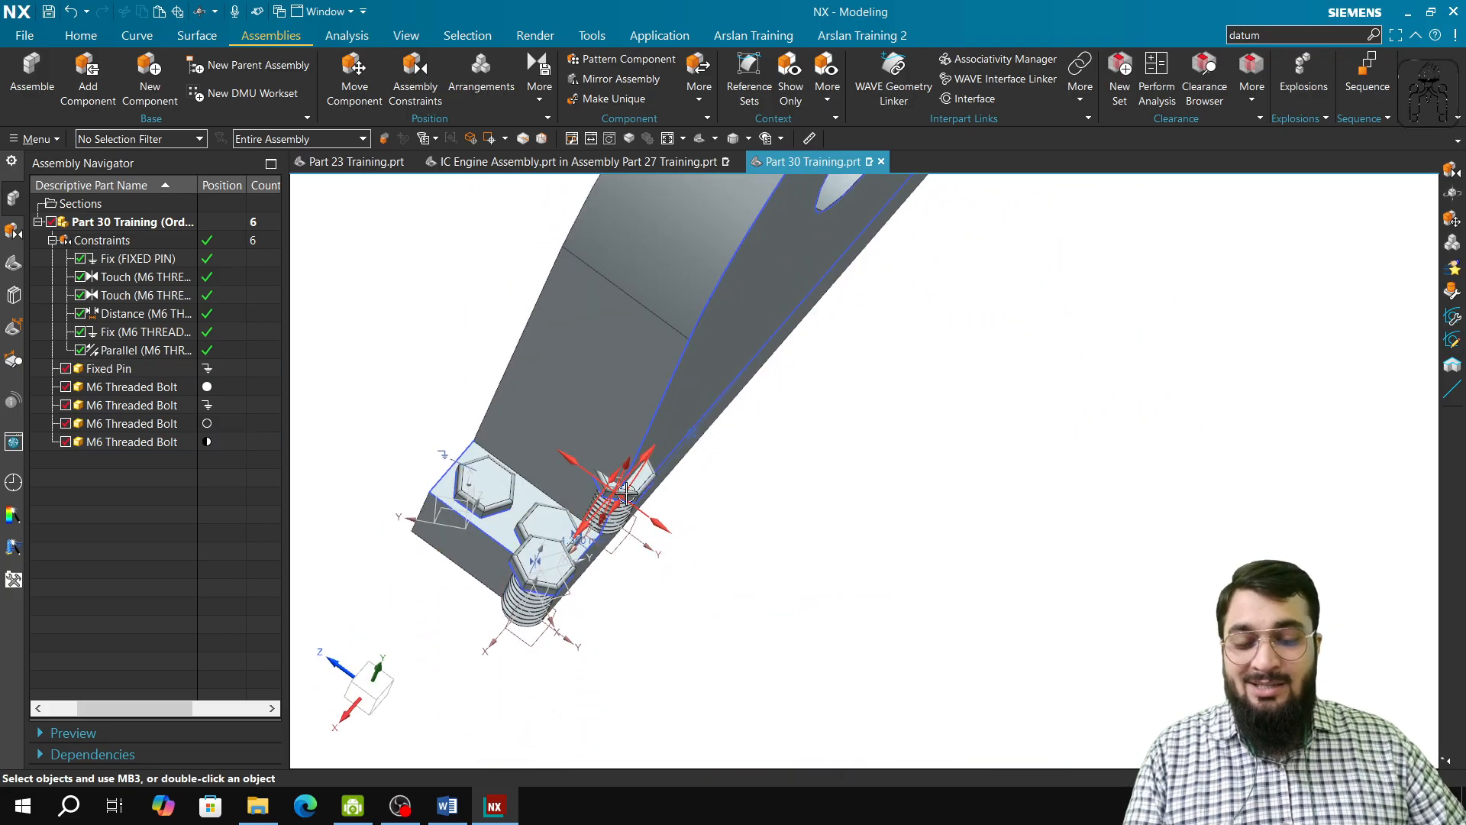
{"action": "scroll", "coordinate": [626, 496], "scroll_direction": "up", "scroll_amount": 5}
{"action": "middle_click_drag", "start_coordinate": [591, 495], "coordinate": [615, 447]}
{"action": "middle_click_drag", "start_coordinate": [713, 399], "coordinate": [711, 595], "text": "shift"}
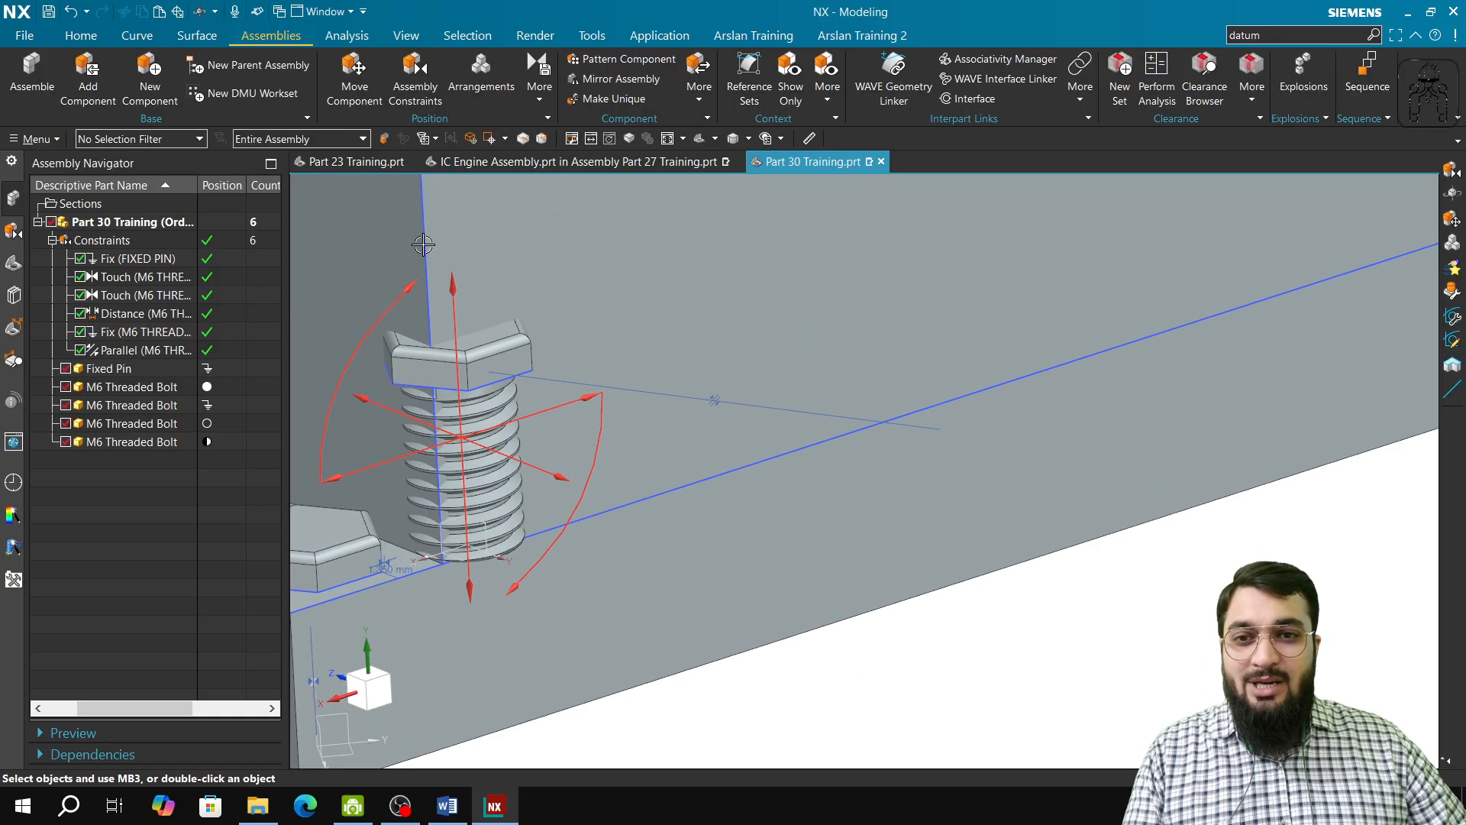
Step: Move the parallel-constrained bolt with Dynamic motion over the empty threaded holes at the base's other end, about X -60, Y -42 mm
{"action": "left_click", "coordinate": [346, 64]}
{"action": "left_click", "coordinate": [470, 340]}
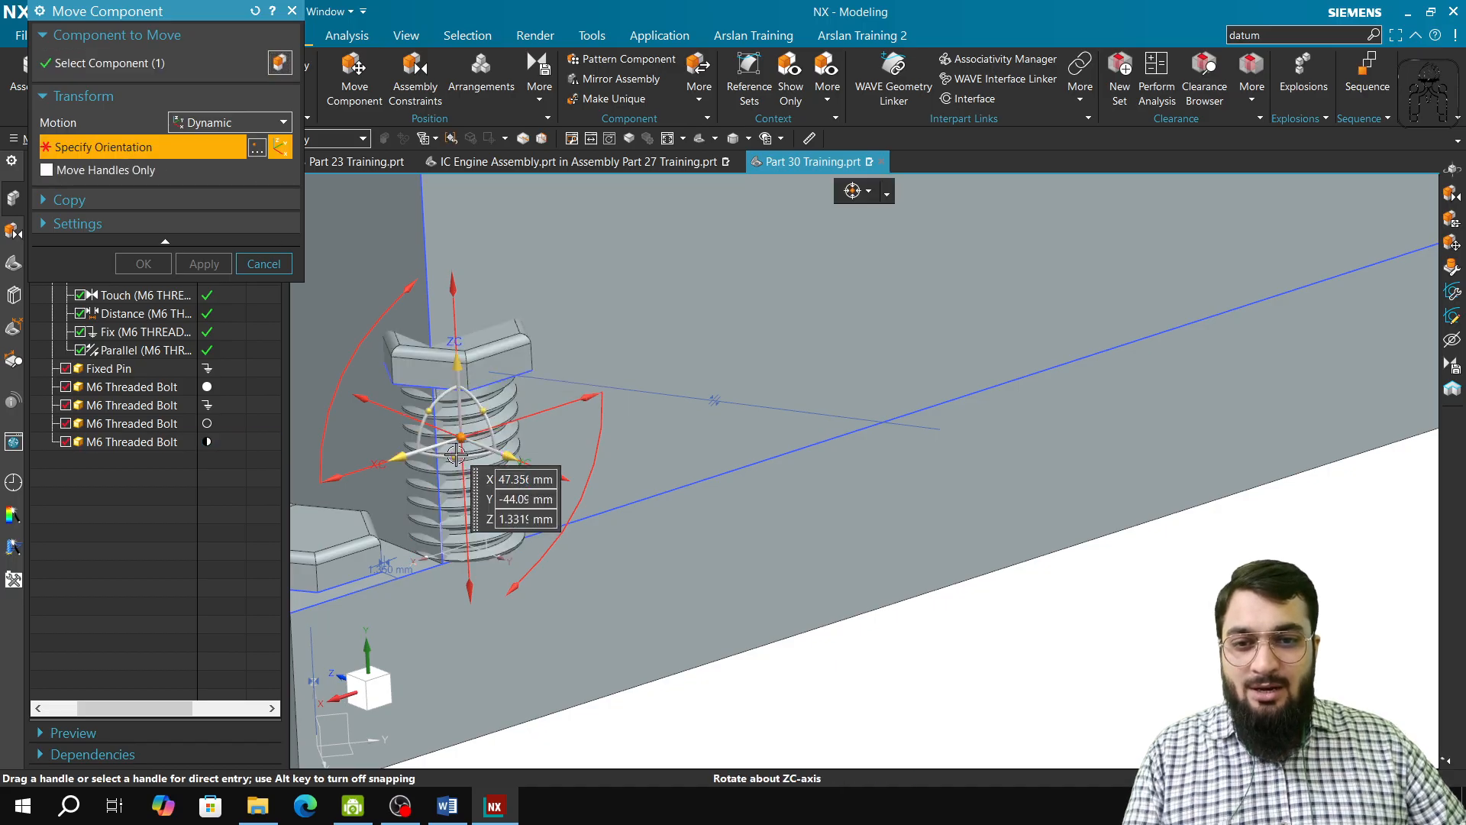
{"action": "left_click_drag", "start_coordinate": [456, 454], "coordinate": [307, 541]}
{"action": "scroll", "coordinate": [384, 522], "scroll_direction": "down", "scroll_amount": 3}
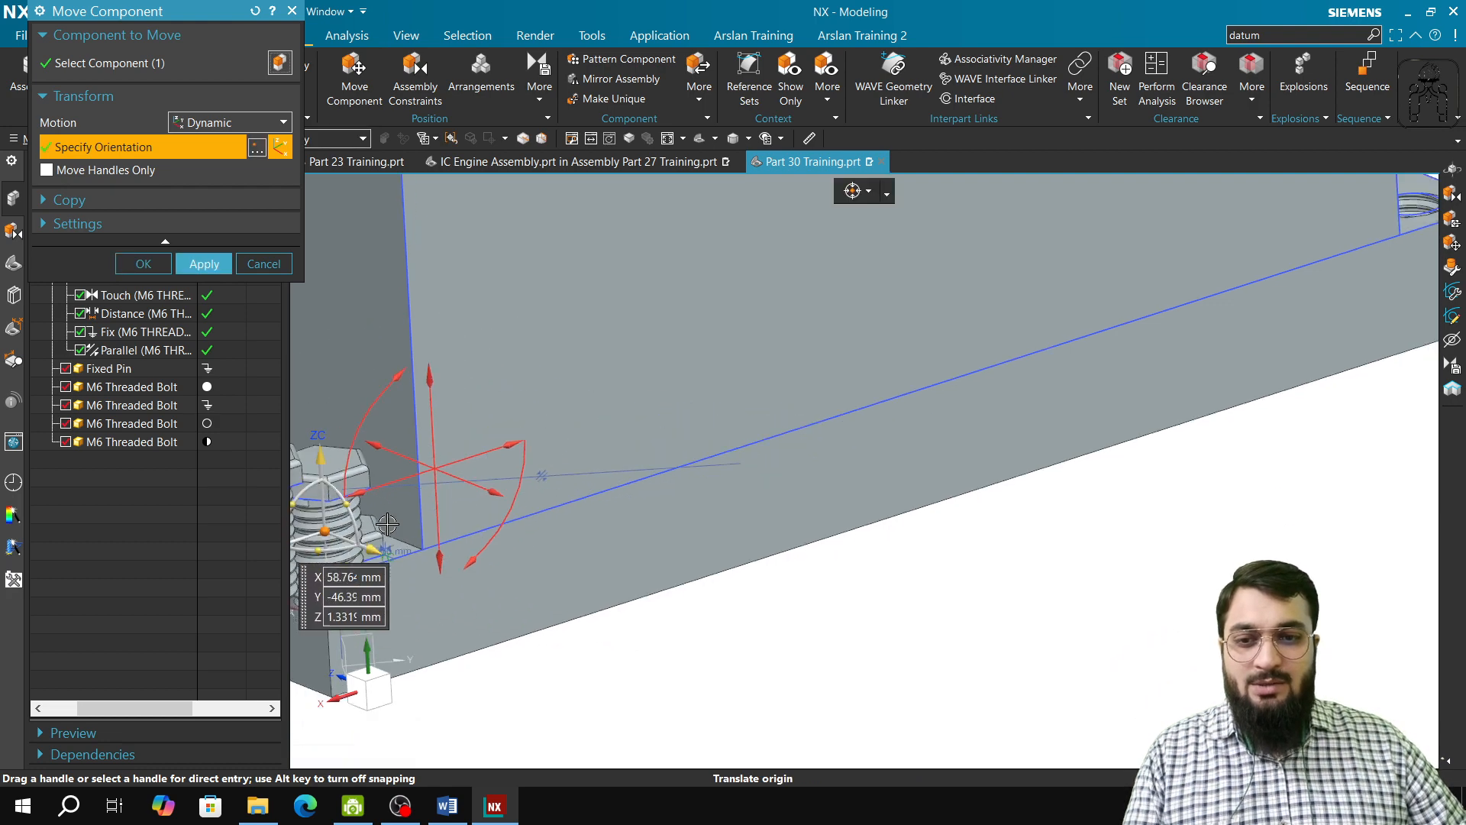
{"action": "middle_click_drag", "start_coordinate": [570, 550], "coordinate": [909, 289], "text": "shift"}
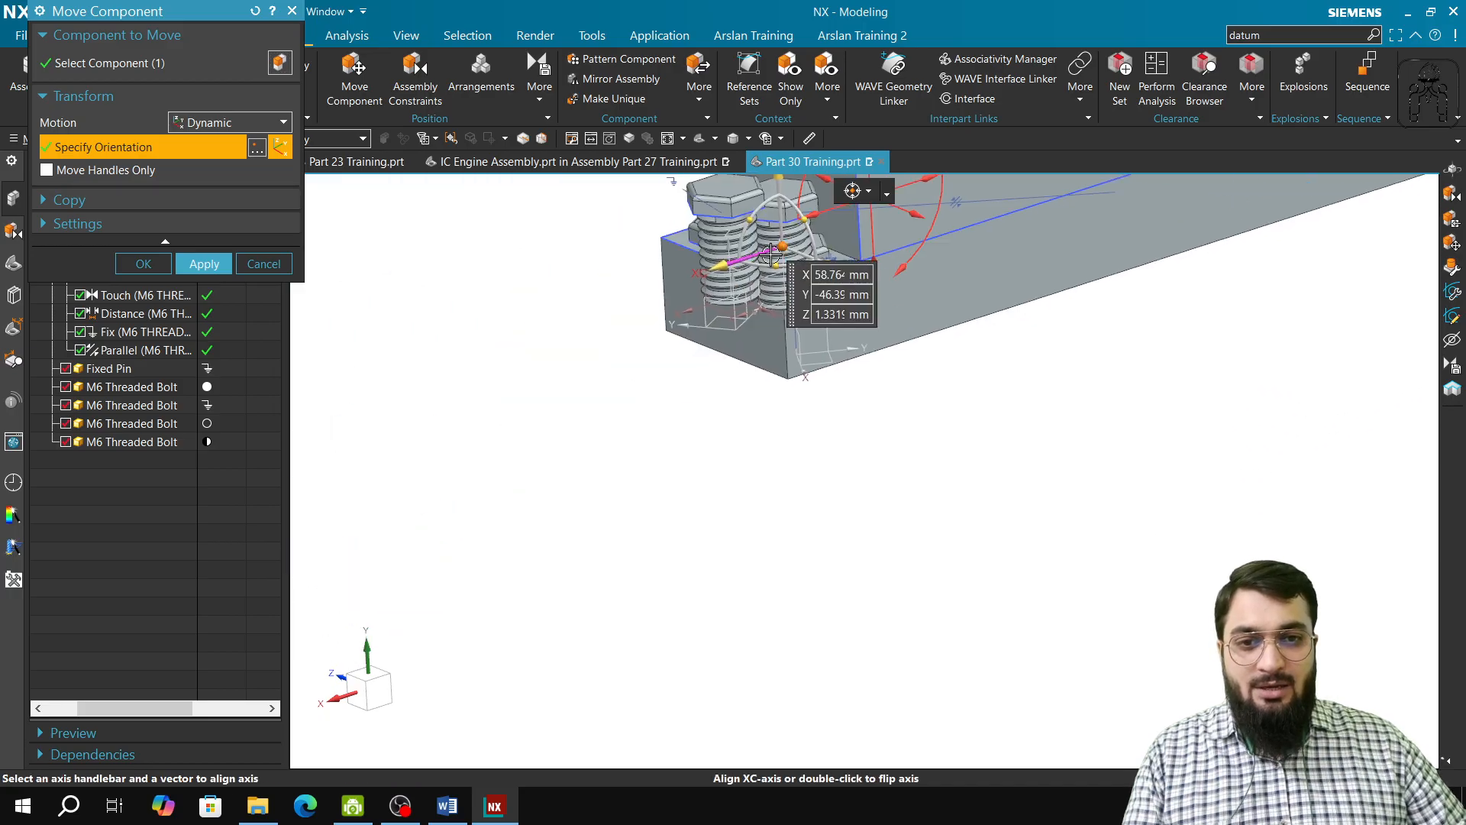
{"action": "left_click_drag", "start_coordinate": [782, 245], "coordinate": [1194, 264]}
{"action": "middle_click_drag", "start_coordinate": [1120, 401], "coordinate": [649, 741], "text": "shift"}
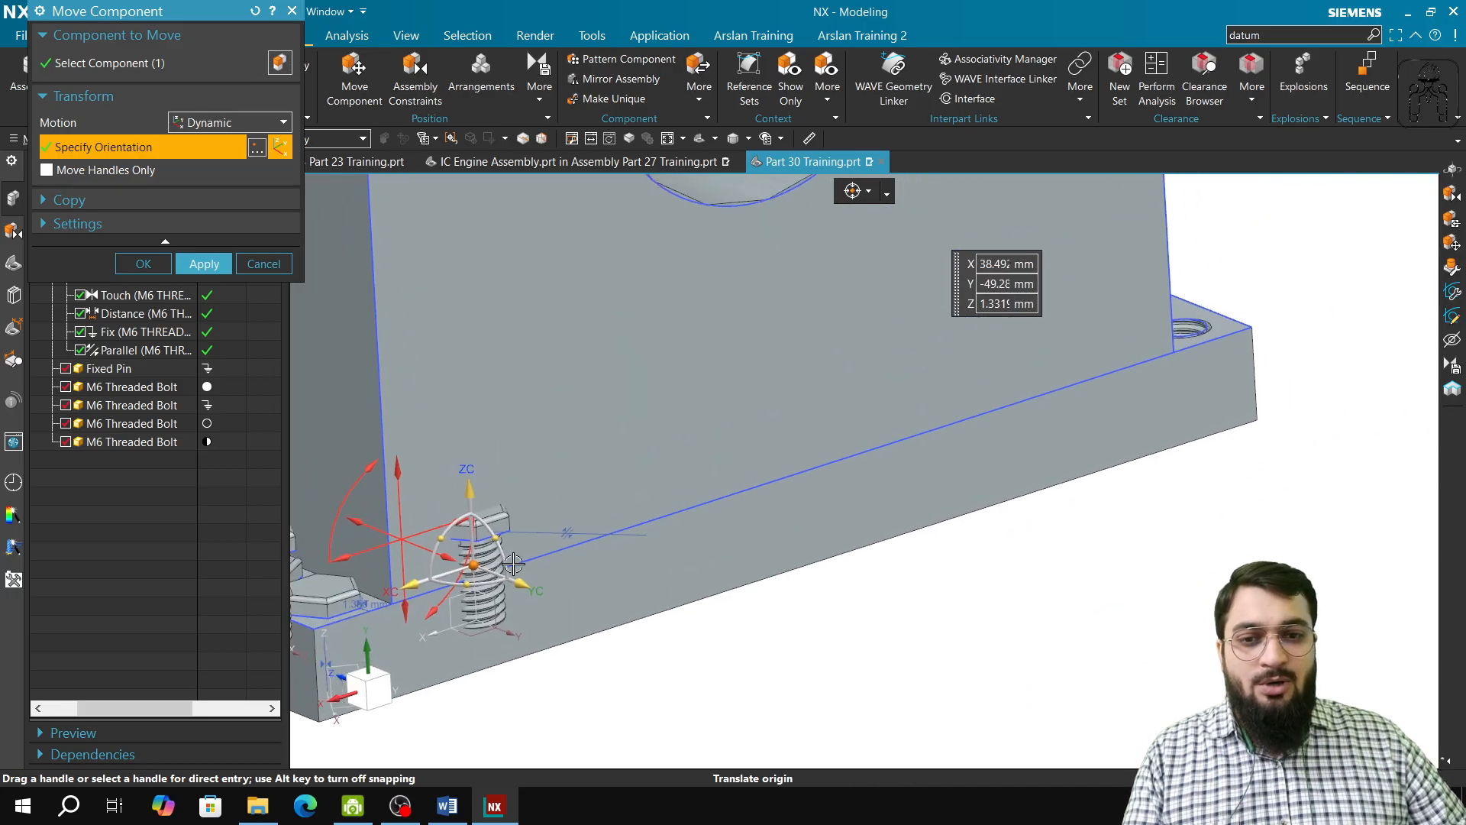
{"action": "left_click_drag", "start_coordinate": [473, 564], "coordinate": [1240, 248]}
{"action": "left_click", "coordinate": [204, 264]}
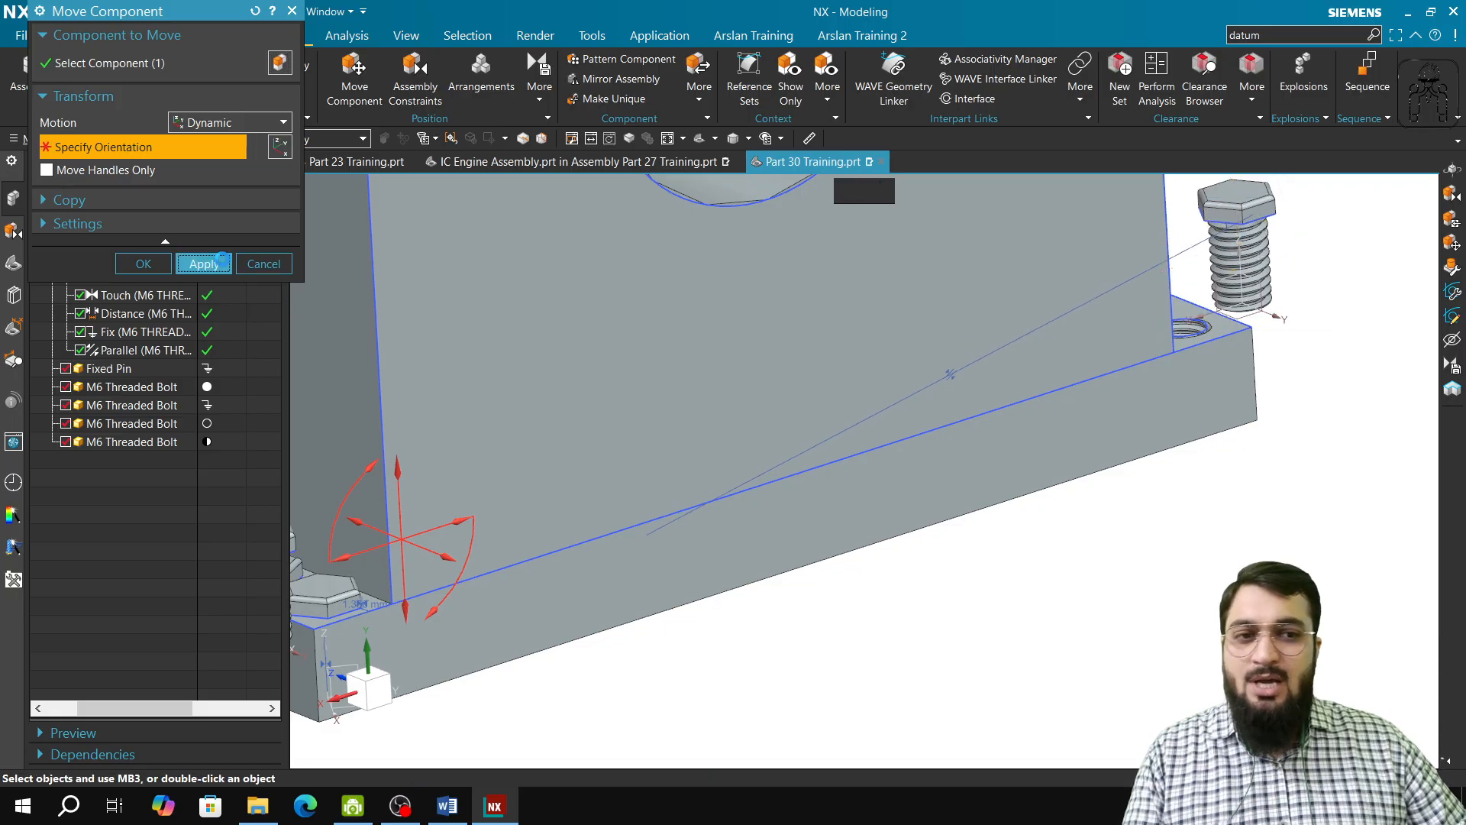
{"action": "left_click", "coordinate": [262, 264]}
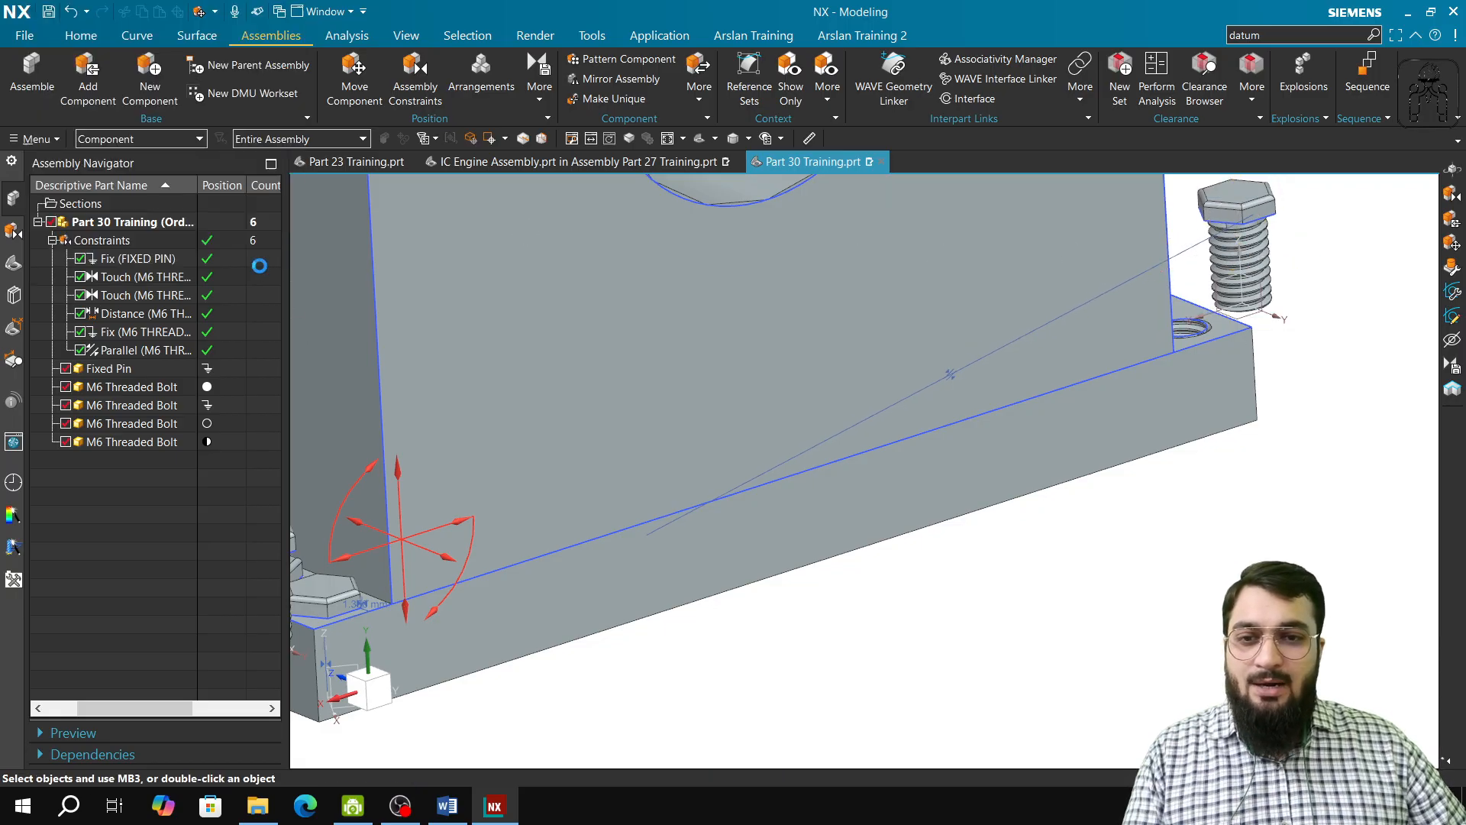
Step: Check the next constraint topic in the Word syllabus, and return to NX to read the Perpendicular constraint's description
{"action": "middle_click_drag", "start_coordinate": [1130, 485], "coordinate": [1069, 505]}
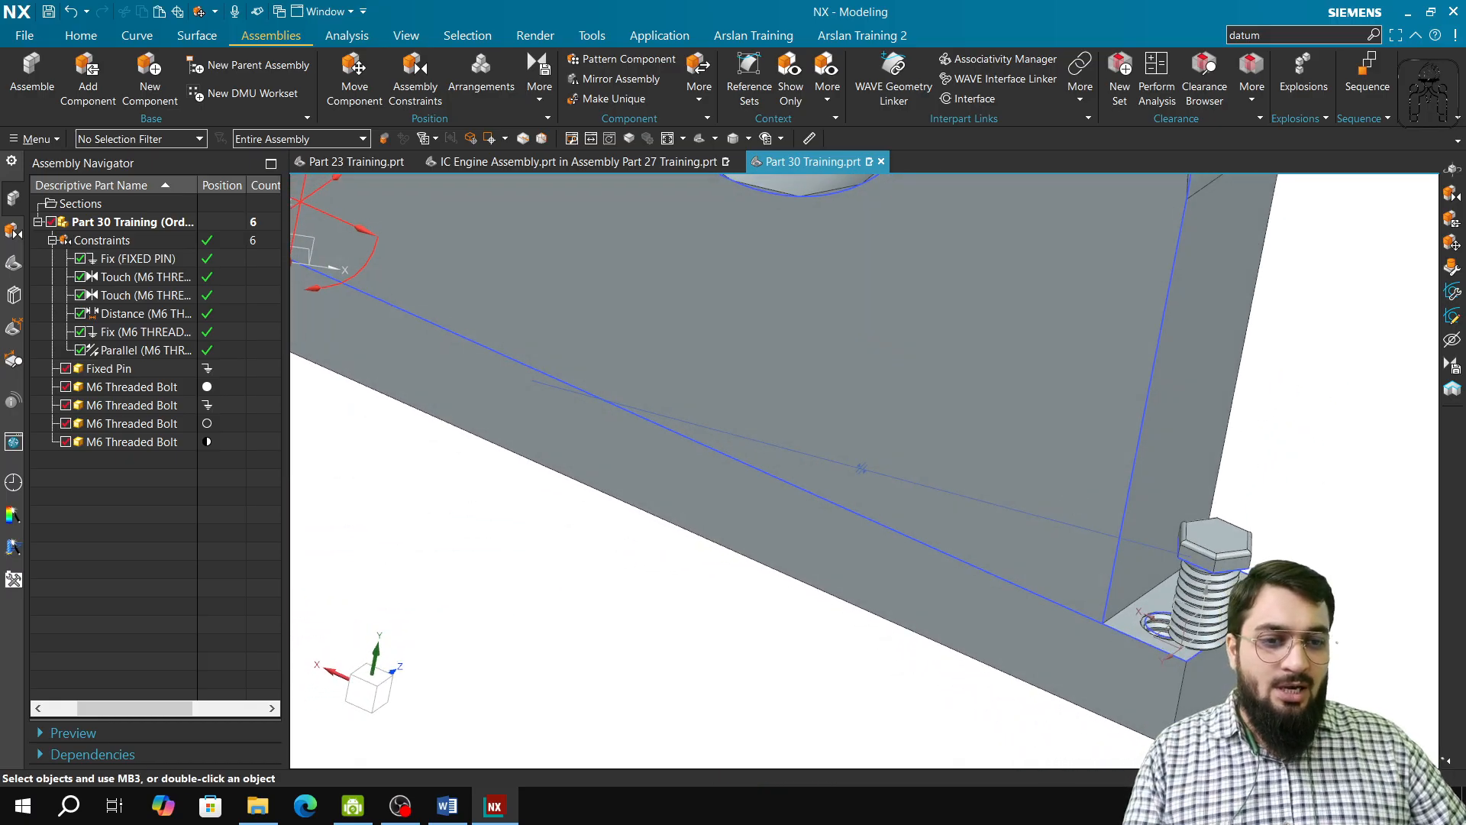
{"action": "middle_click_drag", "start_coordinate": [1287, 642], "coordinate": [1203, 544], "text": "shift"}
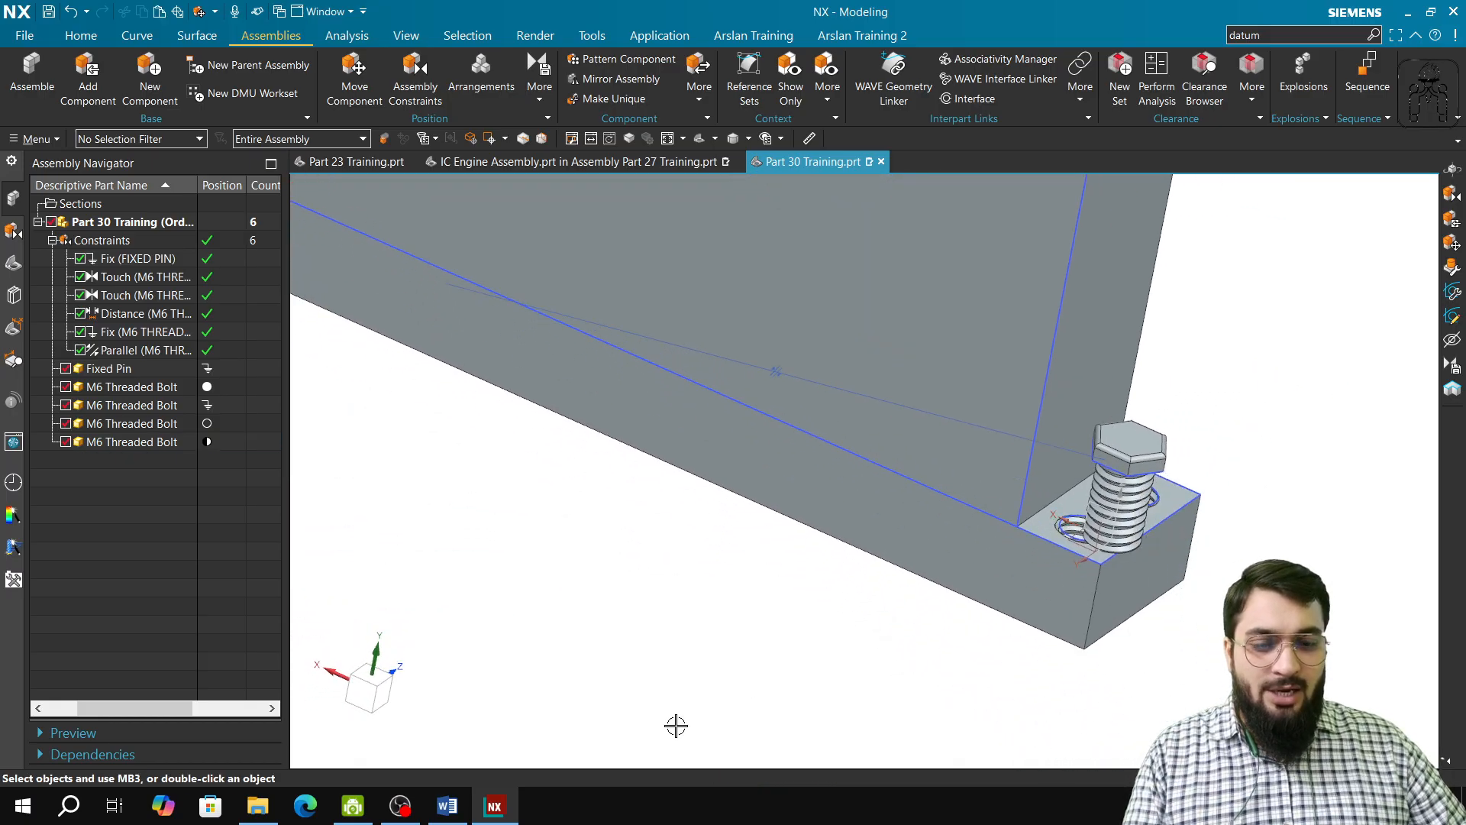
{"action": "left_click", "coordinate": [449, 806]}
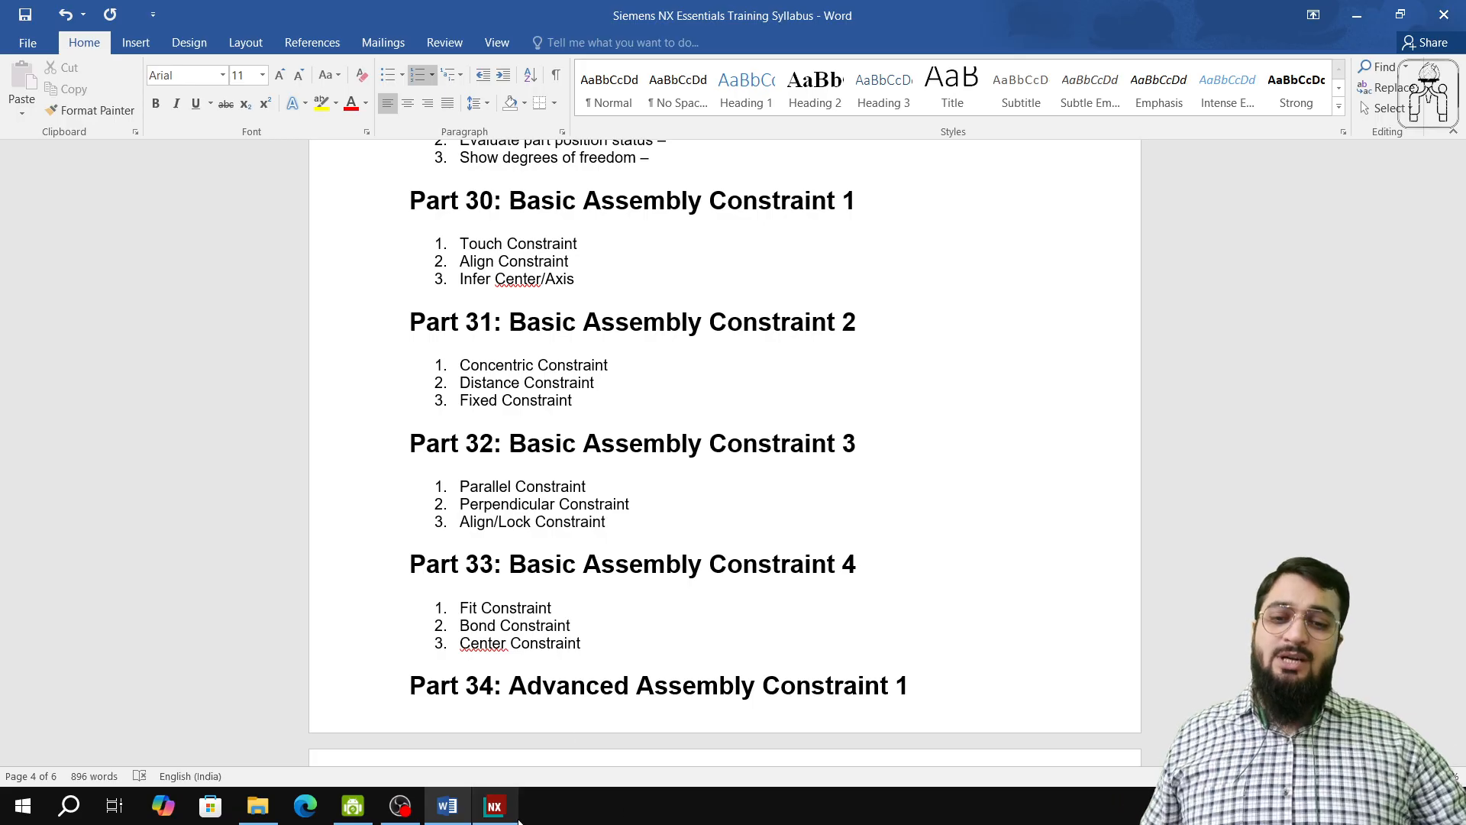
{"action": "left_click", "coordinate": [494, 806]}
{"action": "left_click", "coordinate": [413, 61]}
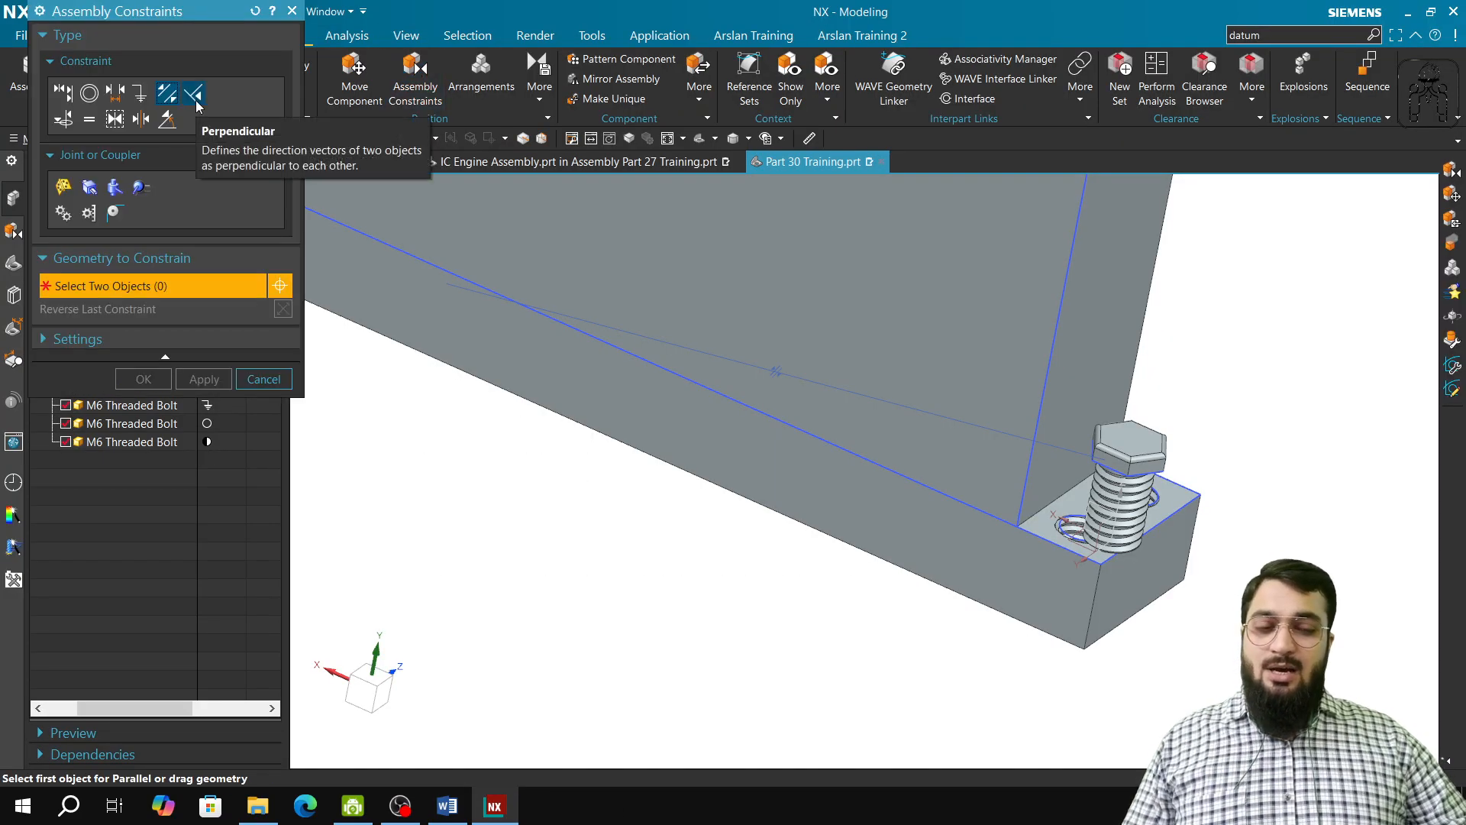
{"action": "left_click", "coordinate": [292, 11]}
Step: Try to rotate the parallel-constrained bolt with Move Component, and discard the changes
{"action": "left_click", "coordinate": [355, 73]}
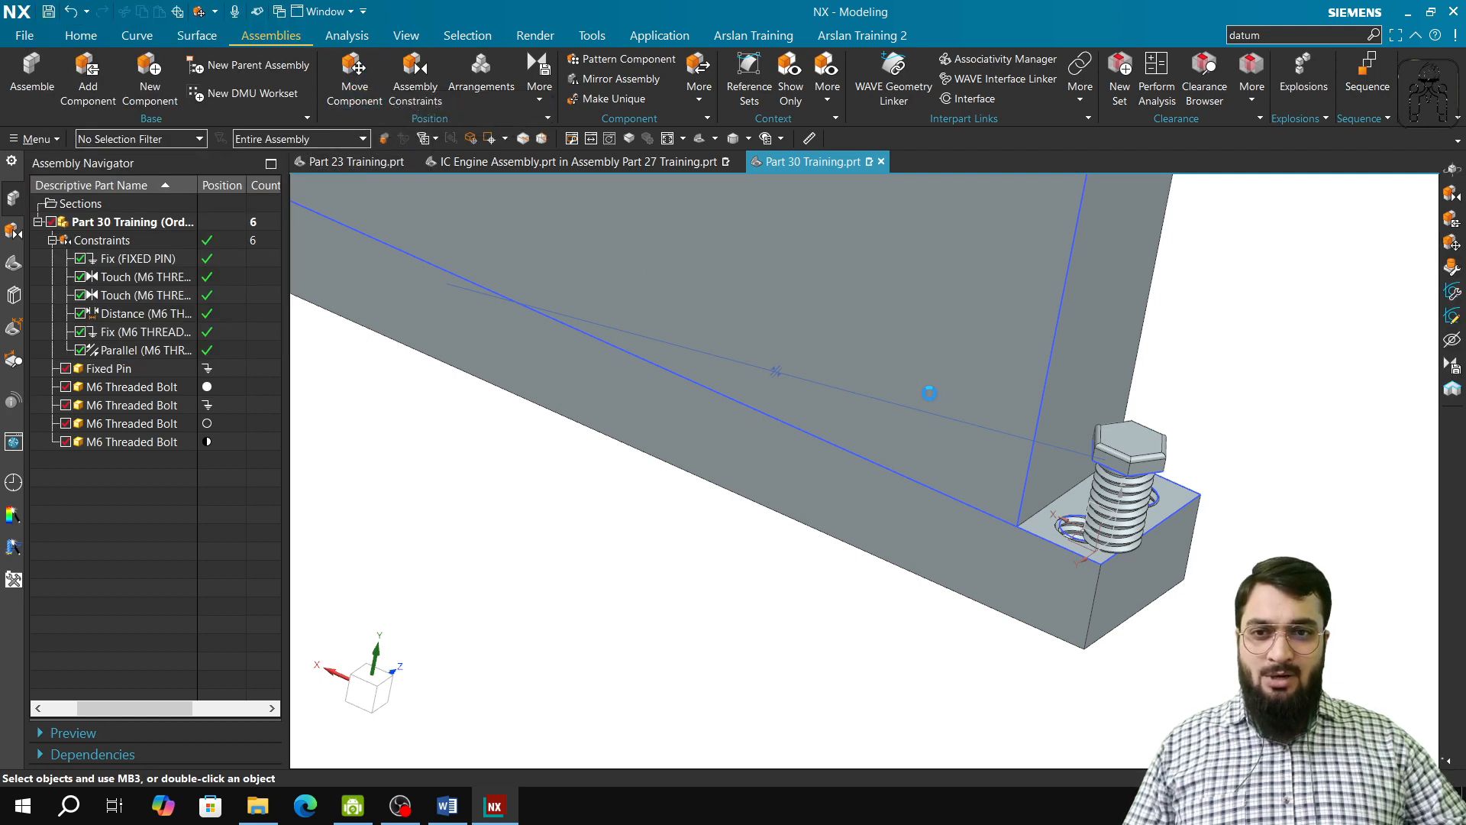
{"action": "left_click", "coordinate": [164, 442]}
{"action": "left_click", "coordinate": [178, 149]}
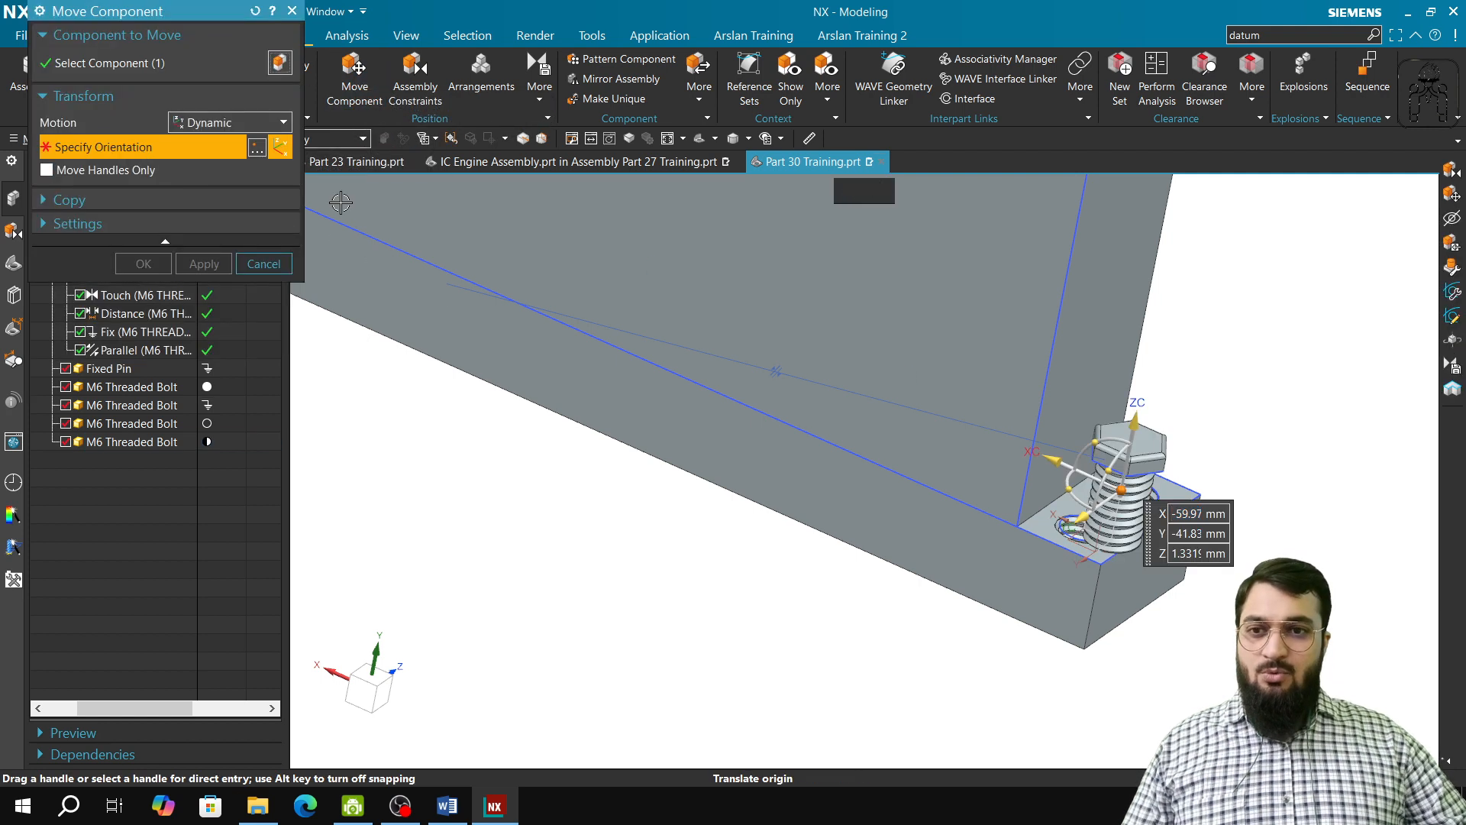
{"action": "left_click_drag", "start_coordinate": [1105, 474], "coordinate": [1068, 428]}
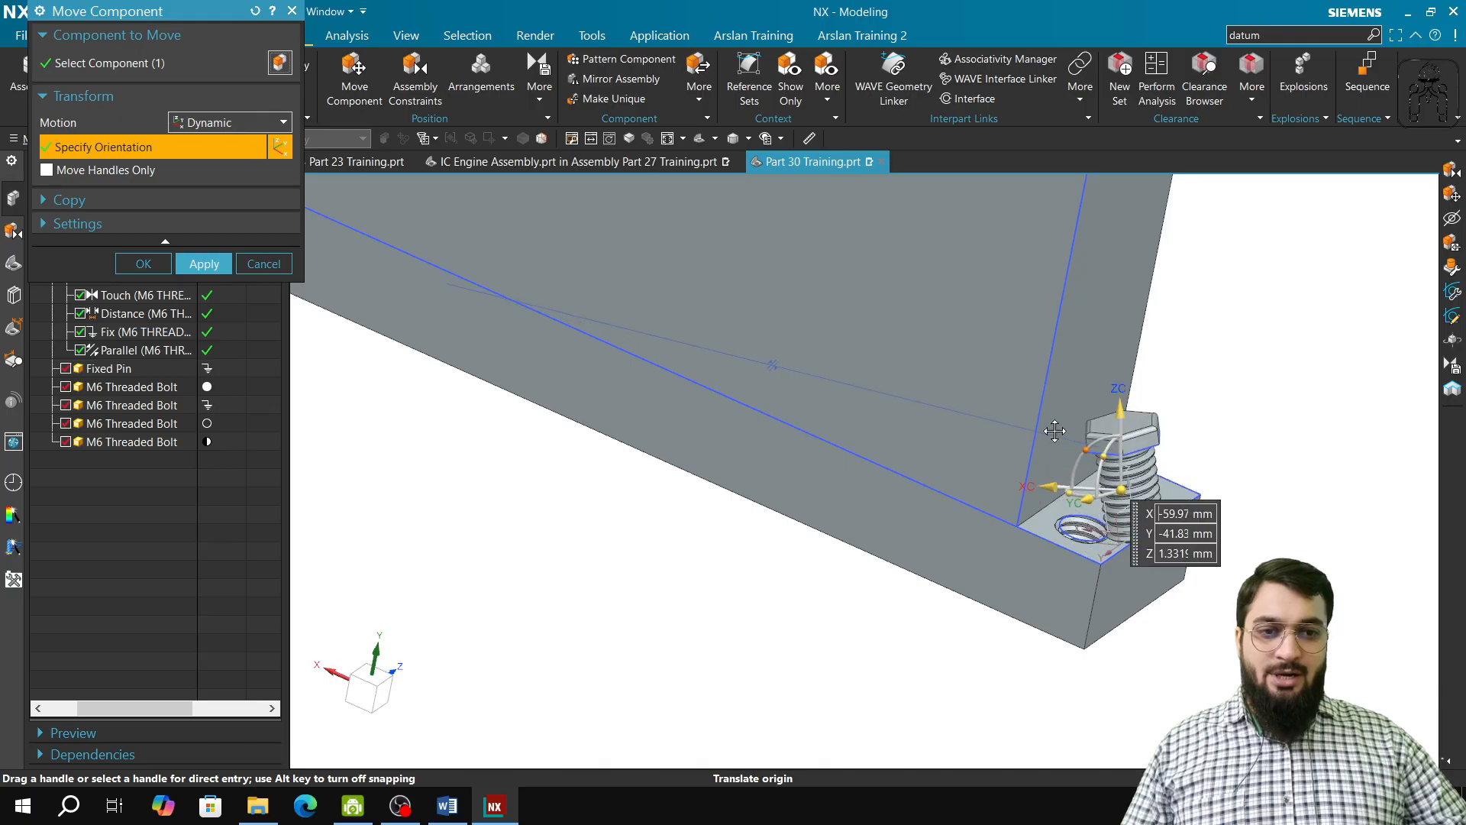
{"action": "left_click", "coordinate": [263, 264]}
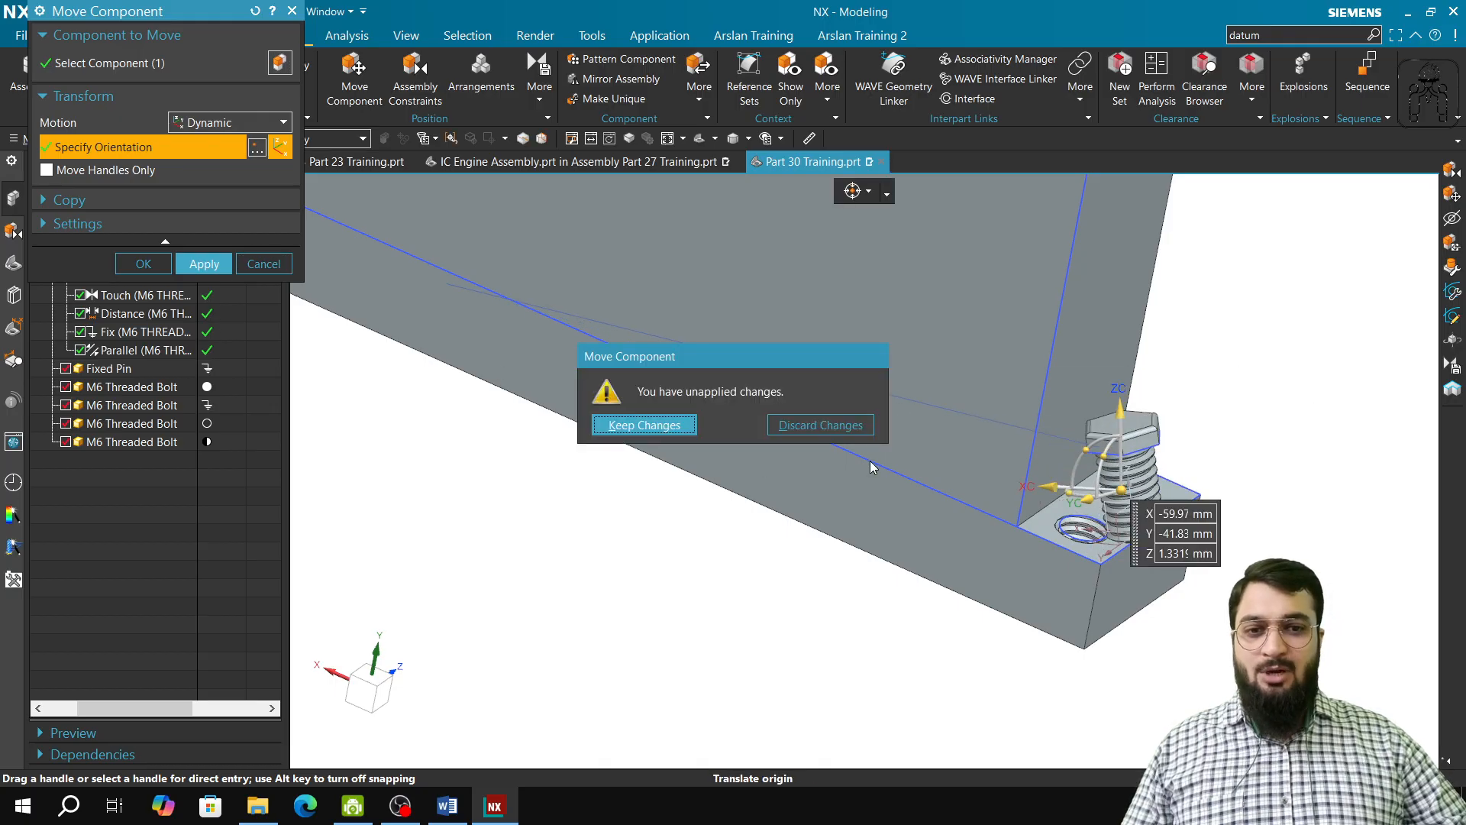
{"action": "left_click", "coordinate": [820, 425]}
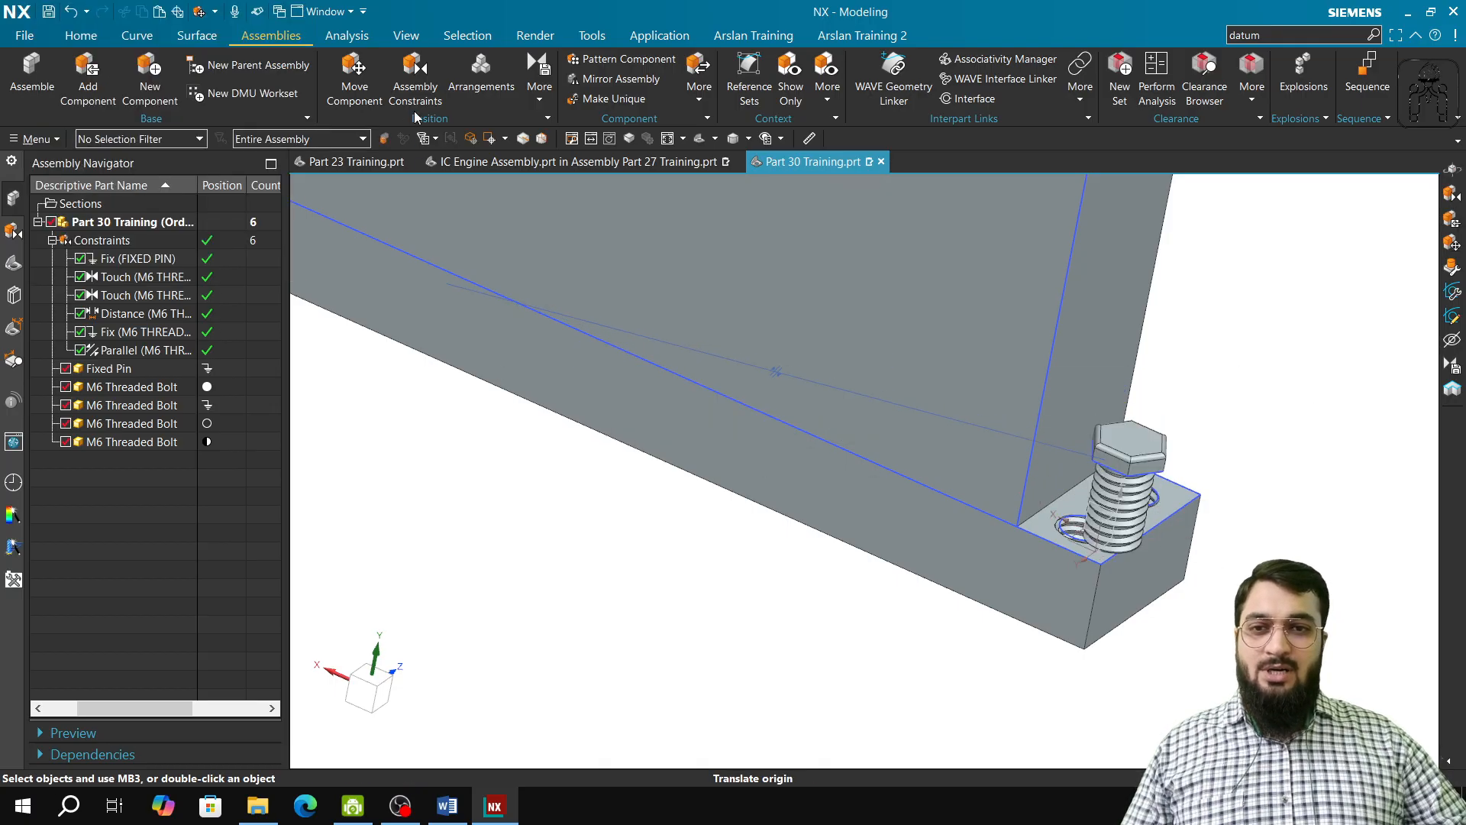
Step: Apply an Align/Lock constraint between the parallel-constrained M6 bolt's centerline and the centerline of the Fixed Pin's front threaded hole
{"action": "scroll", "coordinate": [1155, 504], "scroll_direction": "up", "scroll_amount": 3}
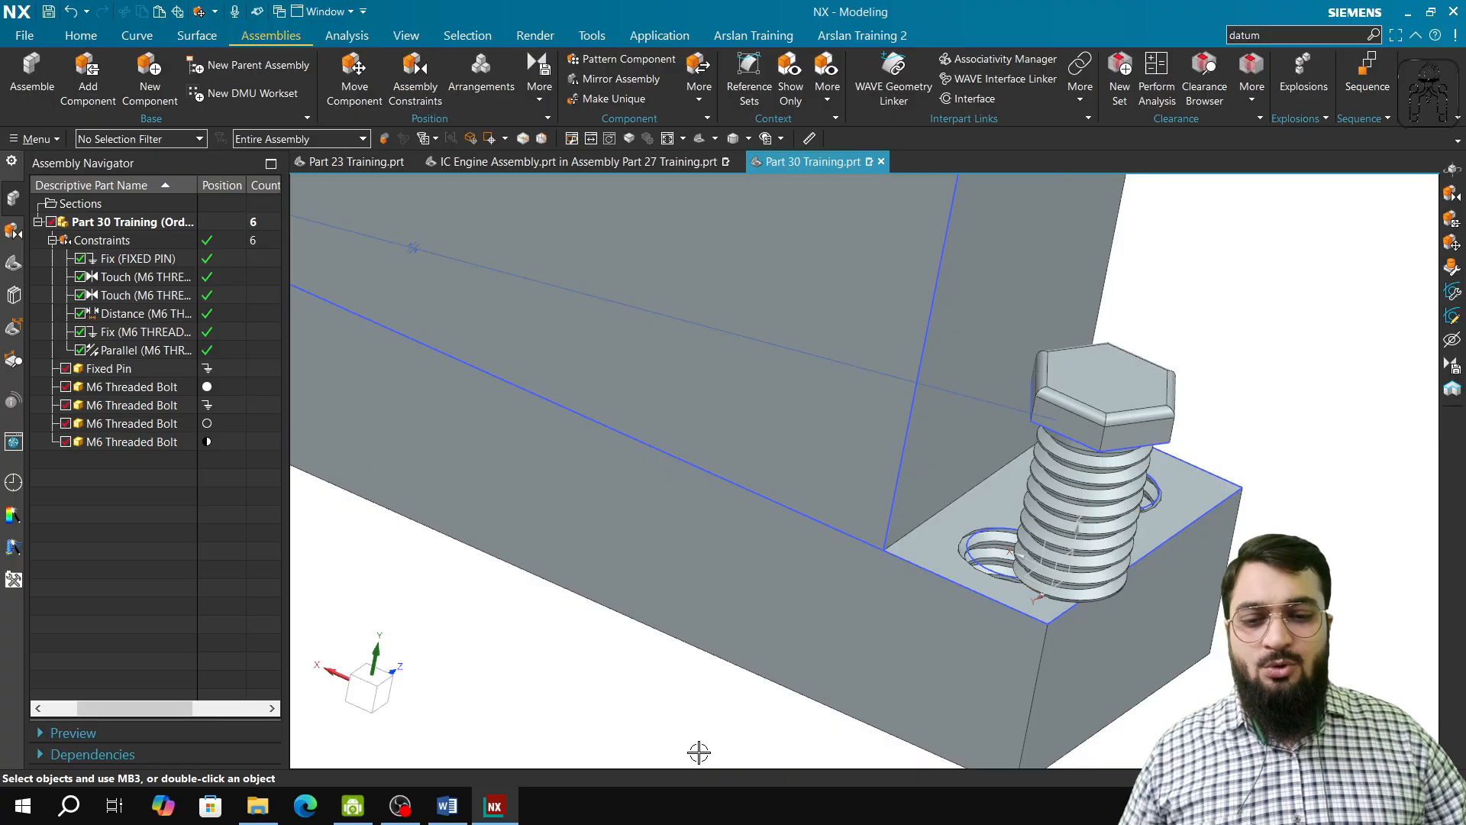
{"action": "left_click", "coordinate": [415, 84]}
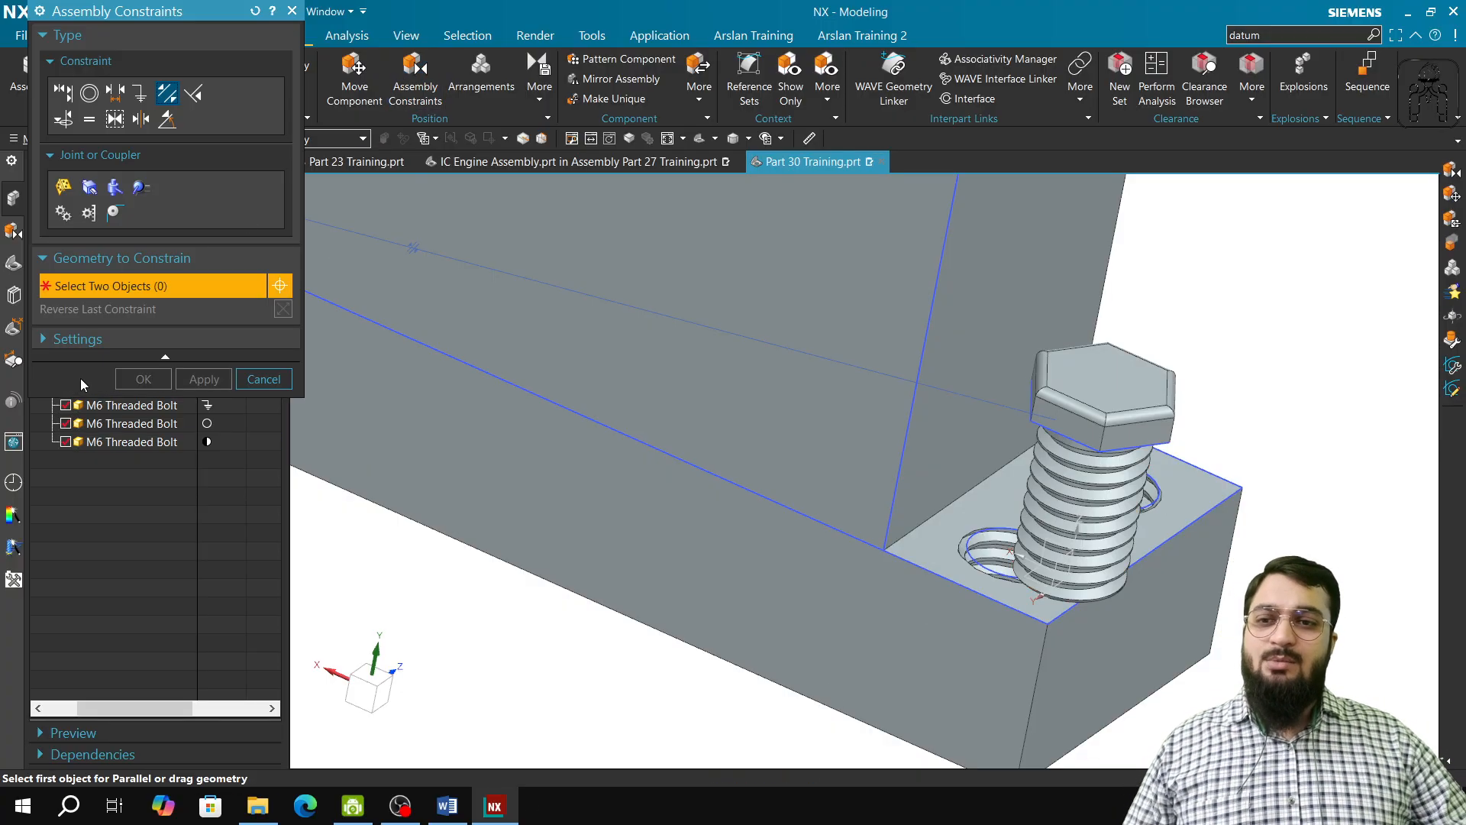
{"action": "left_click", "coordinate": [63, 118]}
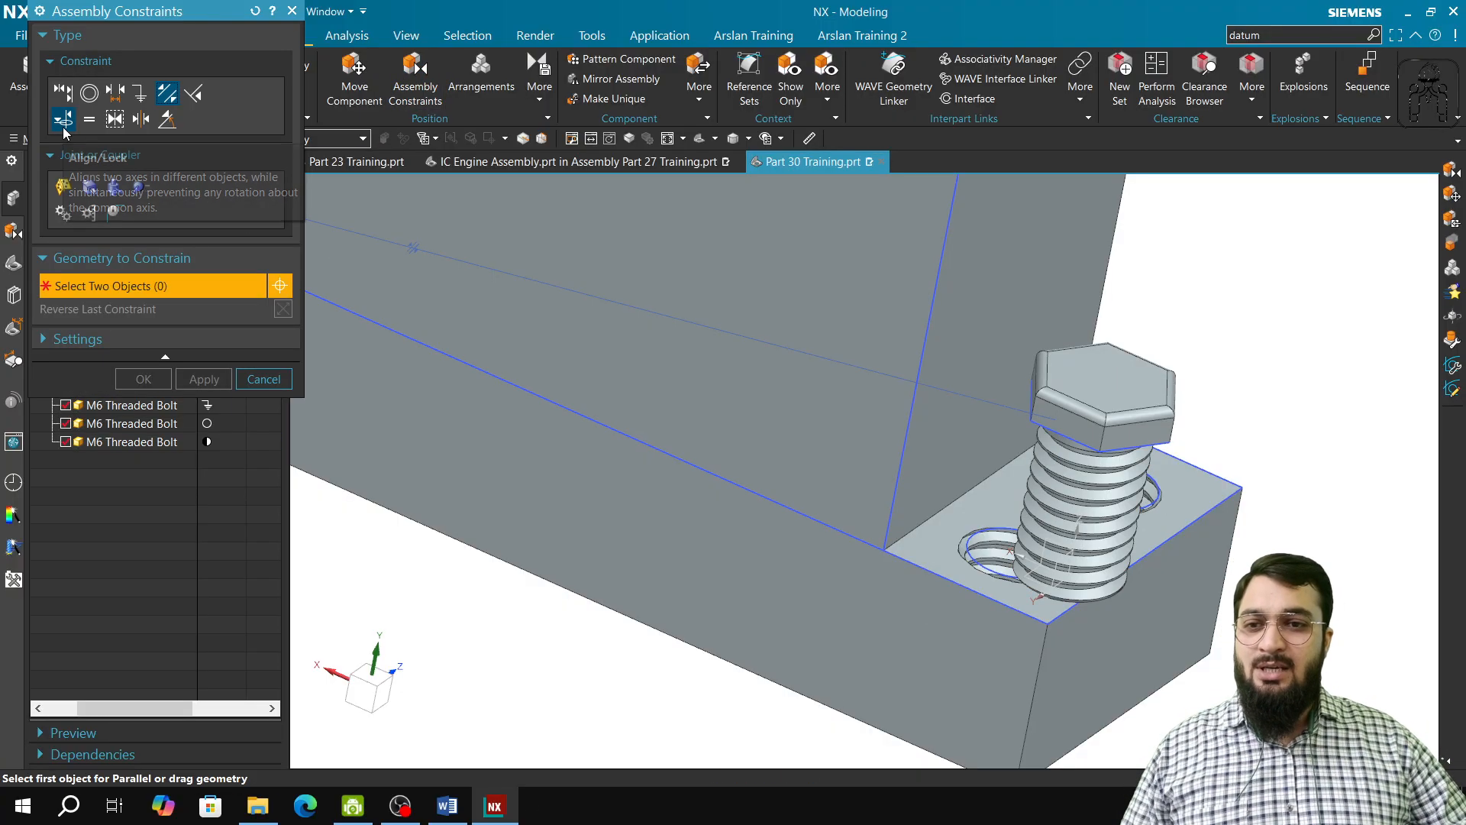
{"action": "middle_click_drag", "start_coordinate": [1169, 665], "coordinate": [1044, 481]}
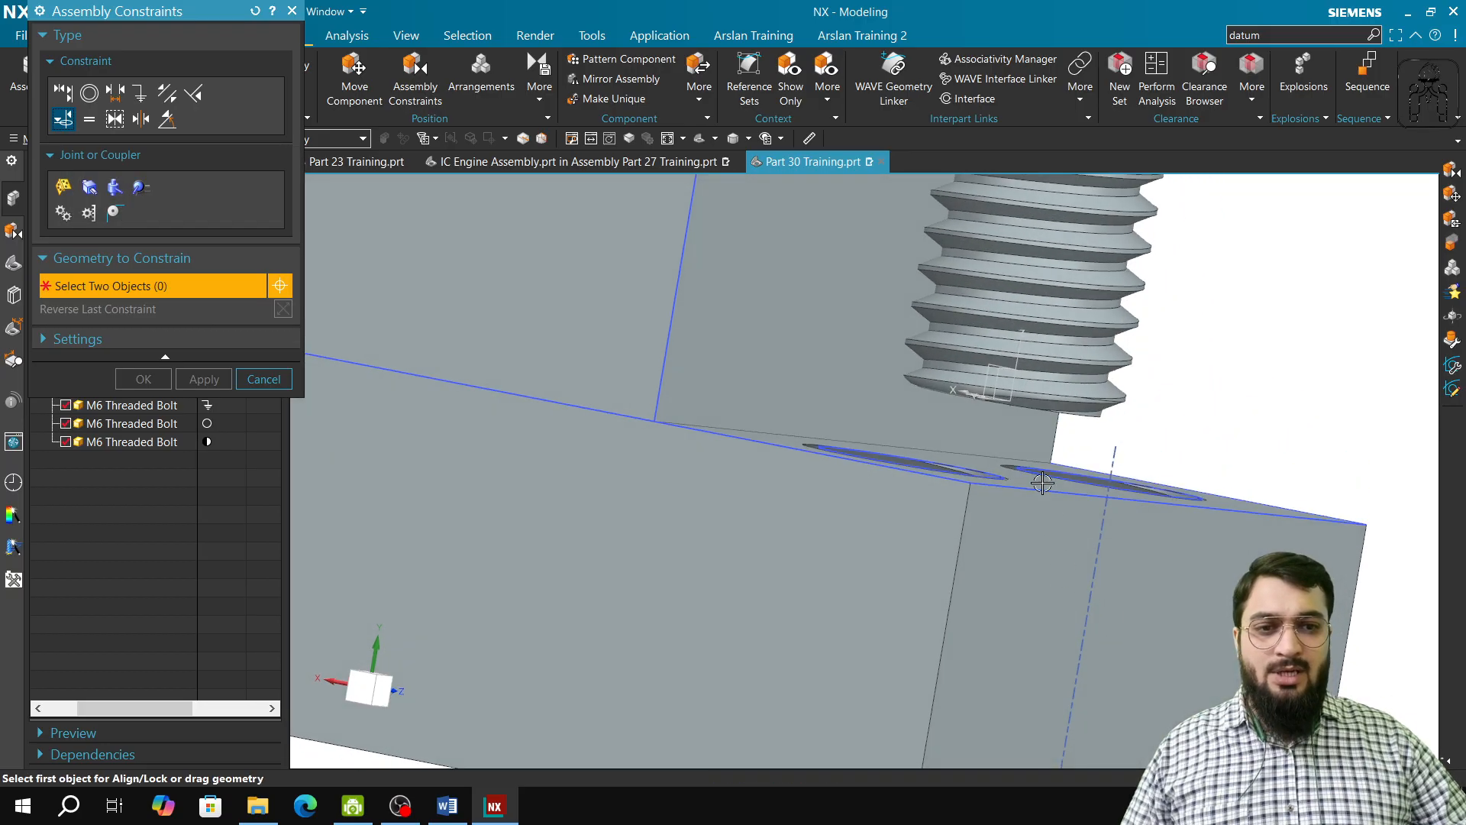
{"action": "left_click", "coordinate": [1027, 306]}
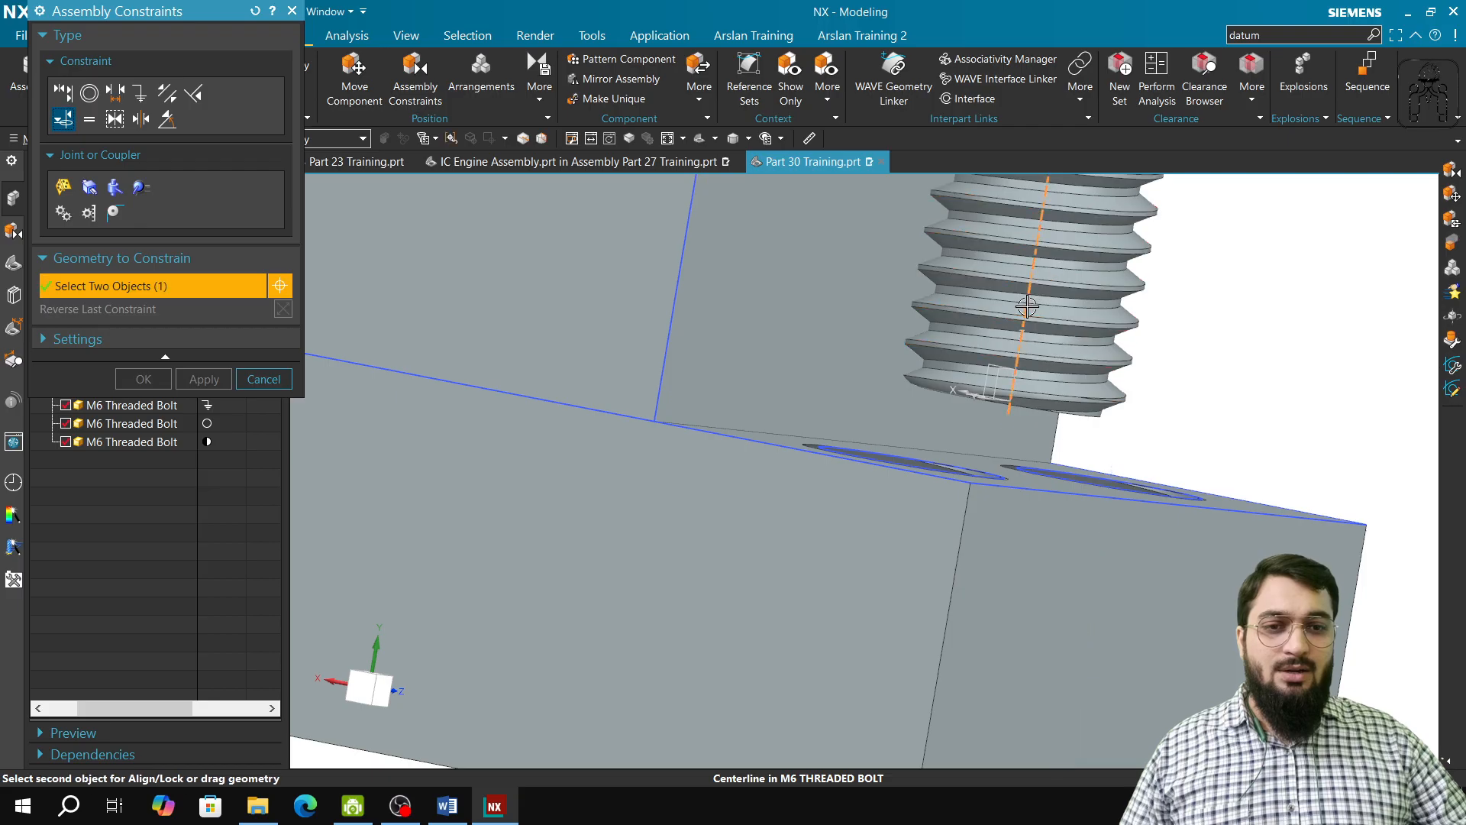
{"action": "middle_click_drag", "start_coordinate": [988, 611], "coordinate": [988, 687]}
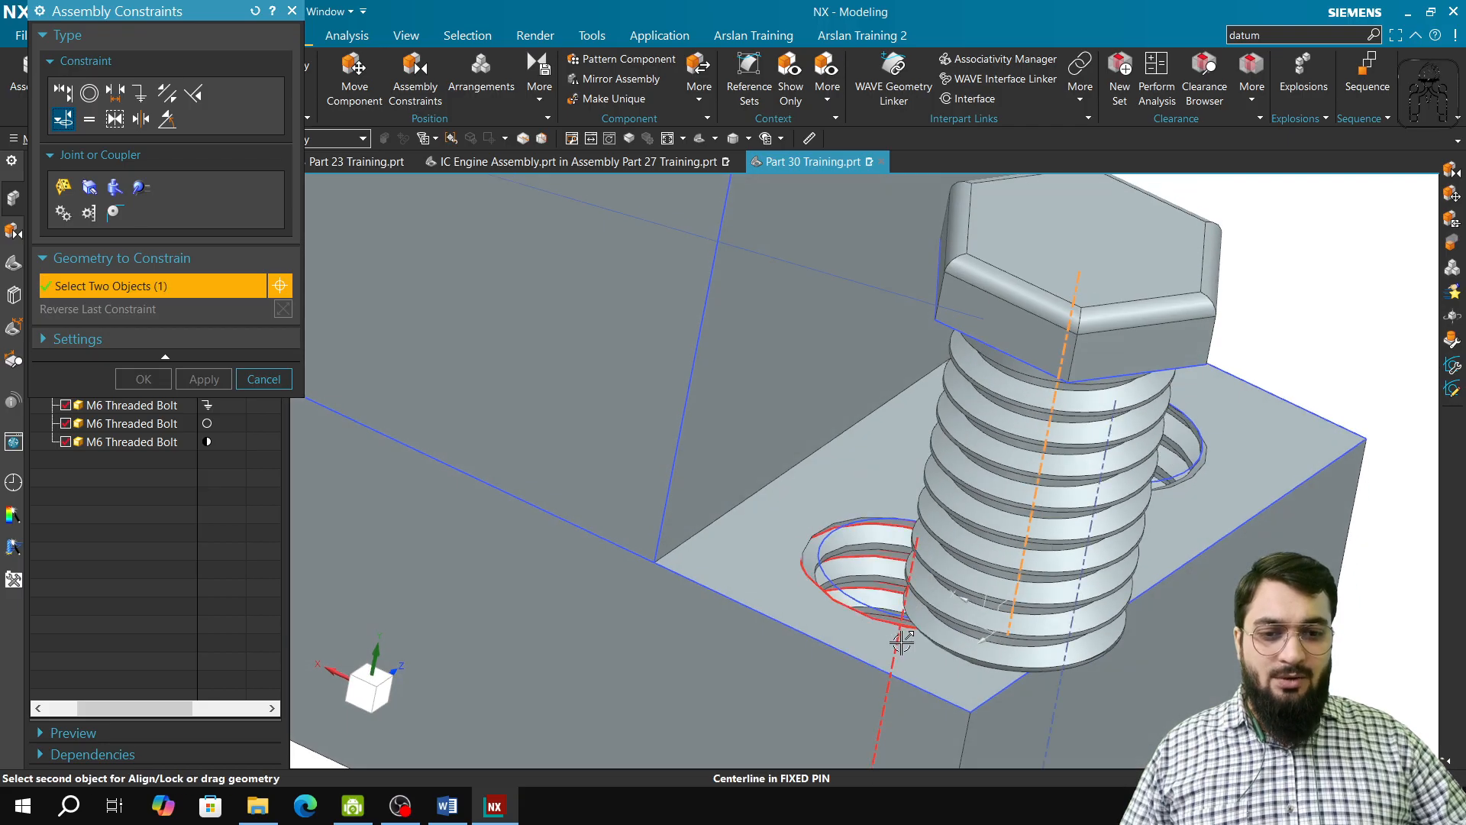
{"action": "left_click", "coordinate": [900, 644]}
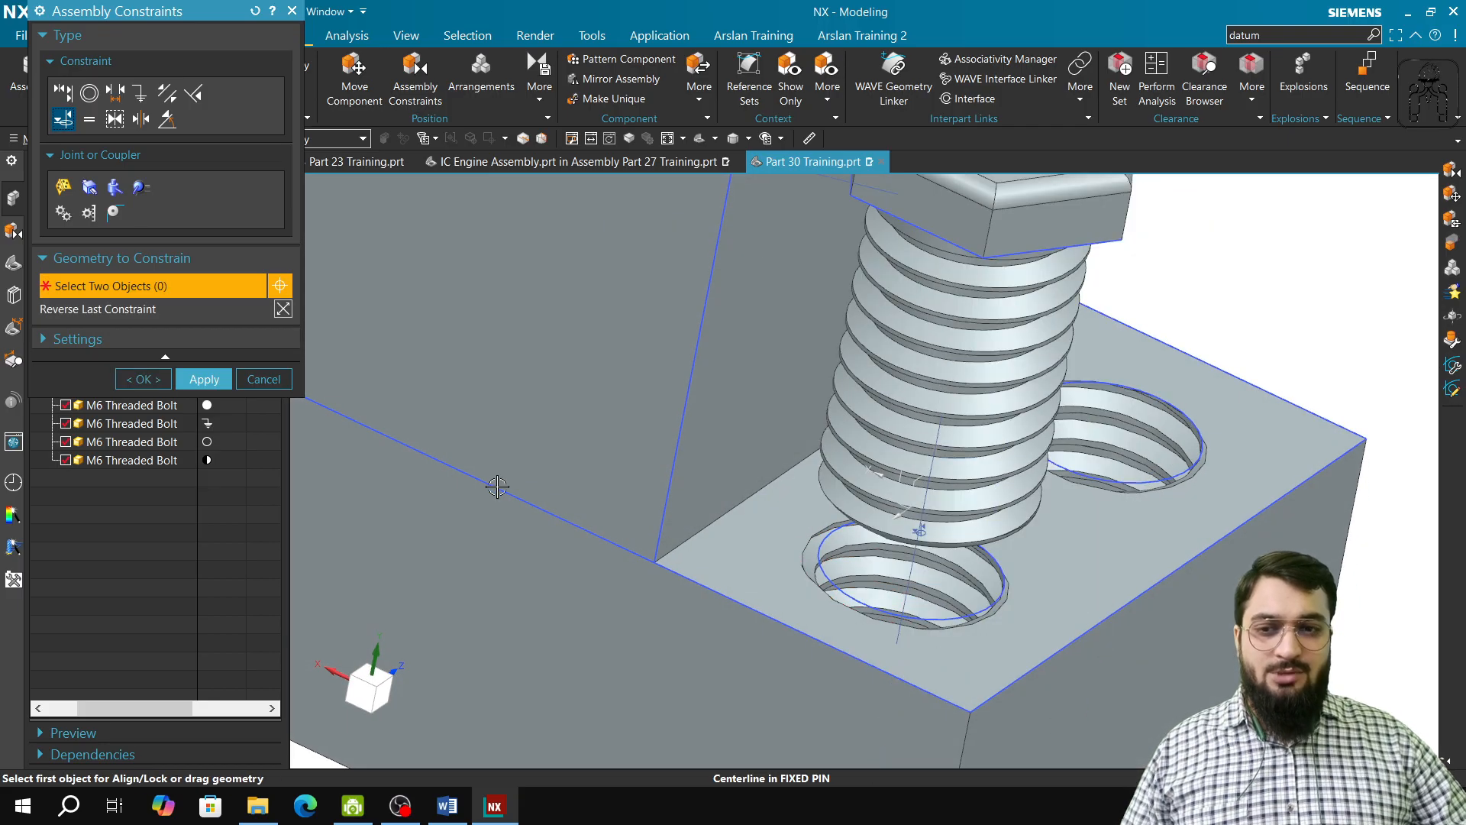
{"action": "left_click", "coordinate": [203, 379]}
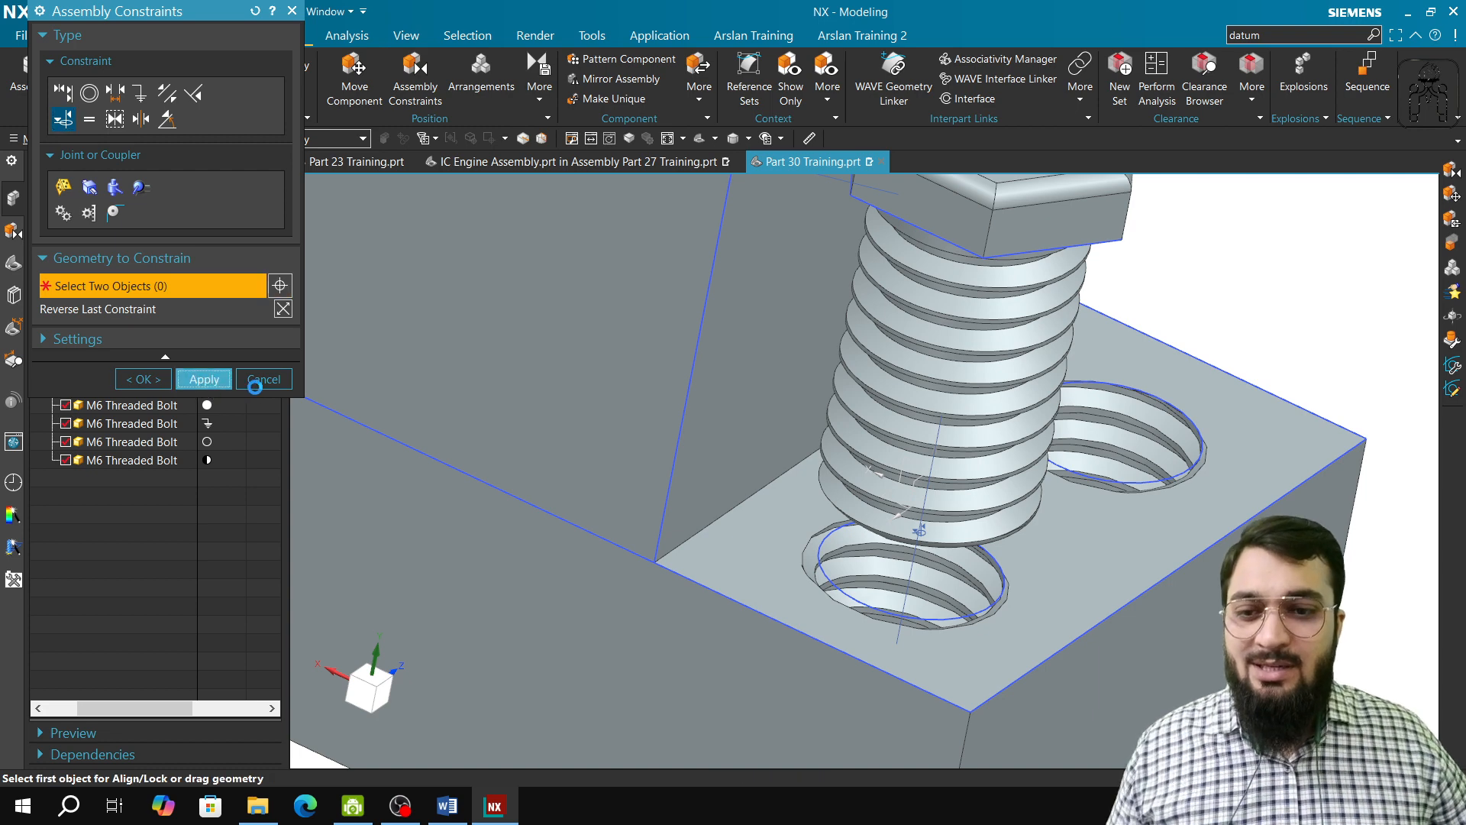
{"action": "left_click", "coordinate": [263, 379]}
Step: Display the degrees of freedom of the align/locked M6 bolt and examine its motion arrows
{"action": "scroll", "coordinate": [371, 489], "scroll_direction": "down", "scroll_amount": 2}
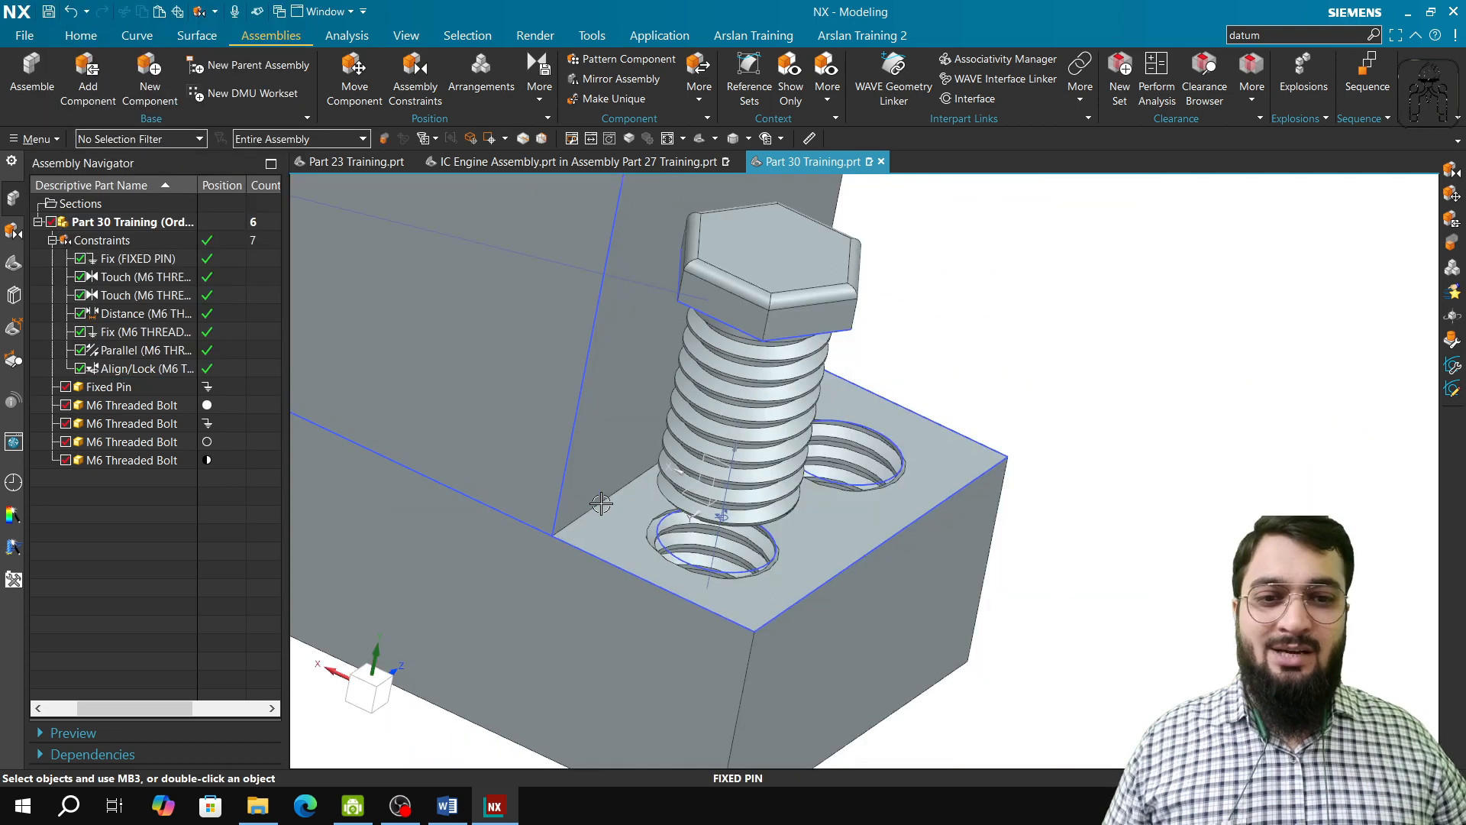
{"action": "left_click", "coordinate": [539, 100]}
{"action": "left_click", "coordinate": [581, 143]}
{"action": "left_click", "coordinate": [764, 375]}
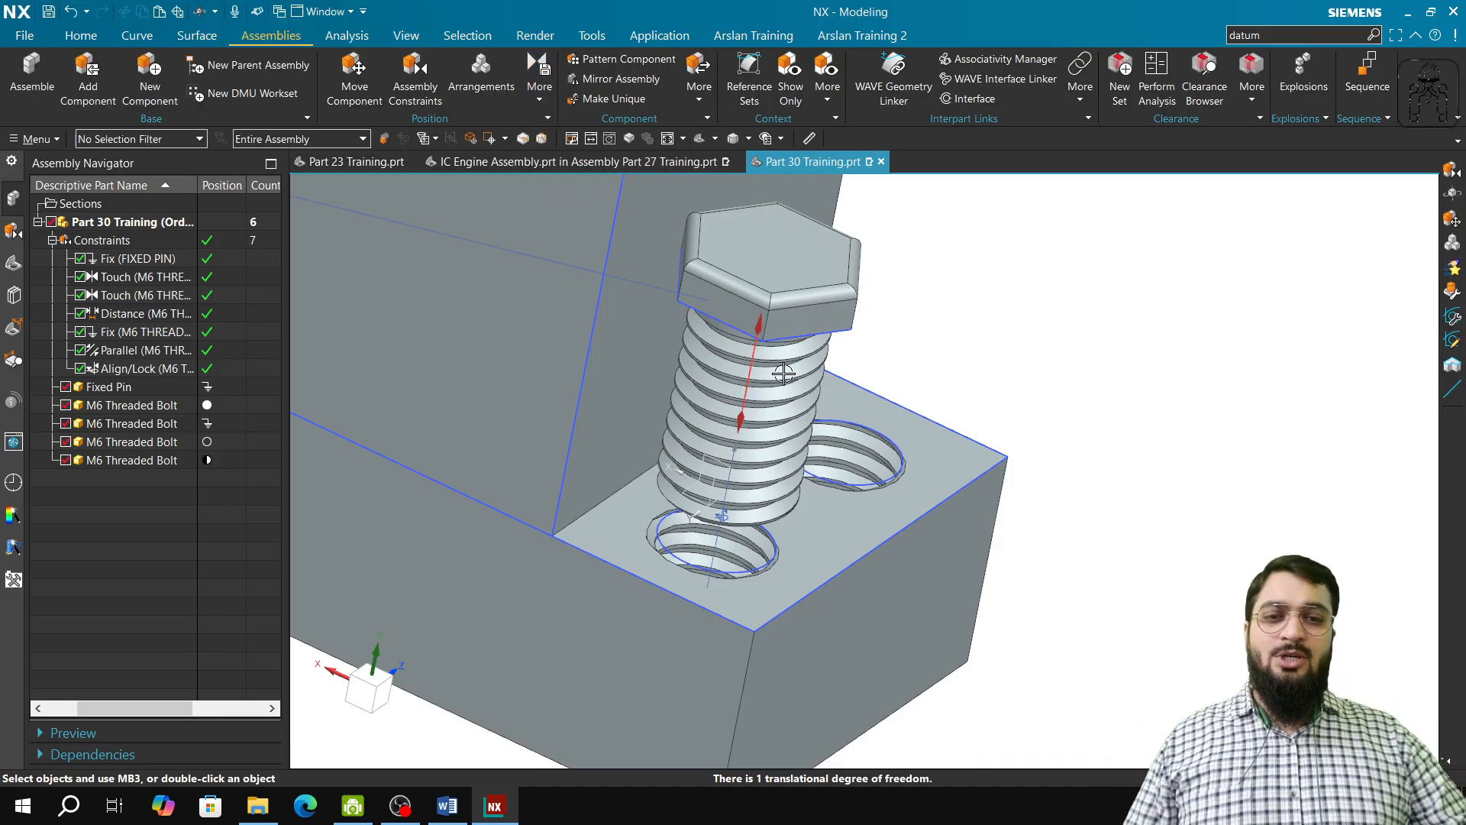
{"action": "mouse_move", "coordinate": [822, 413]}
{"action": "middle_mouse_down"}
{"action": "mouse_move", "coordinate": [837, 400]}
{"action": "mouse_move", "coordinate": [818, 405]}
{"action": "middle_mouse_up"}
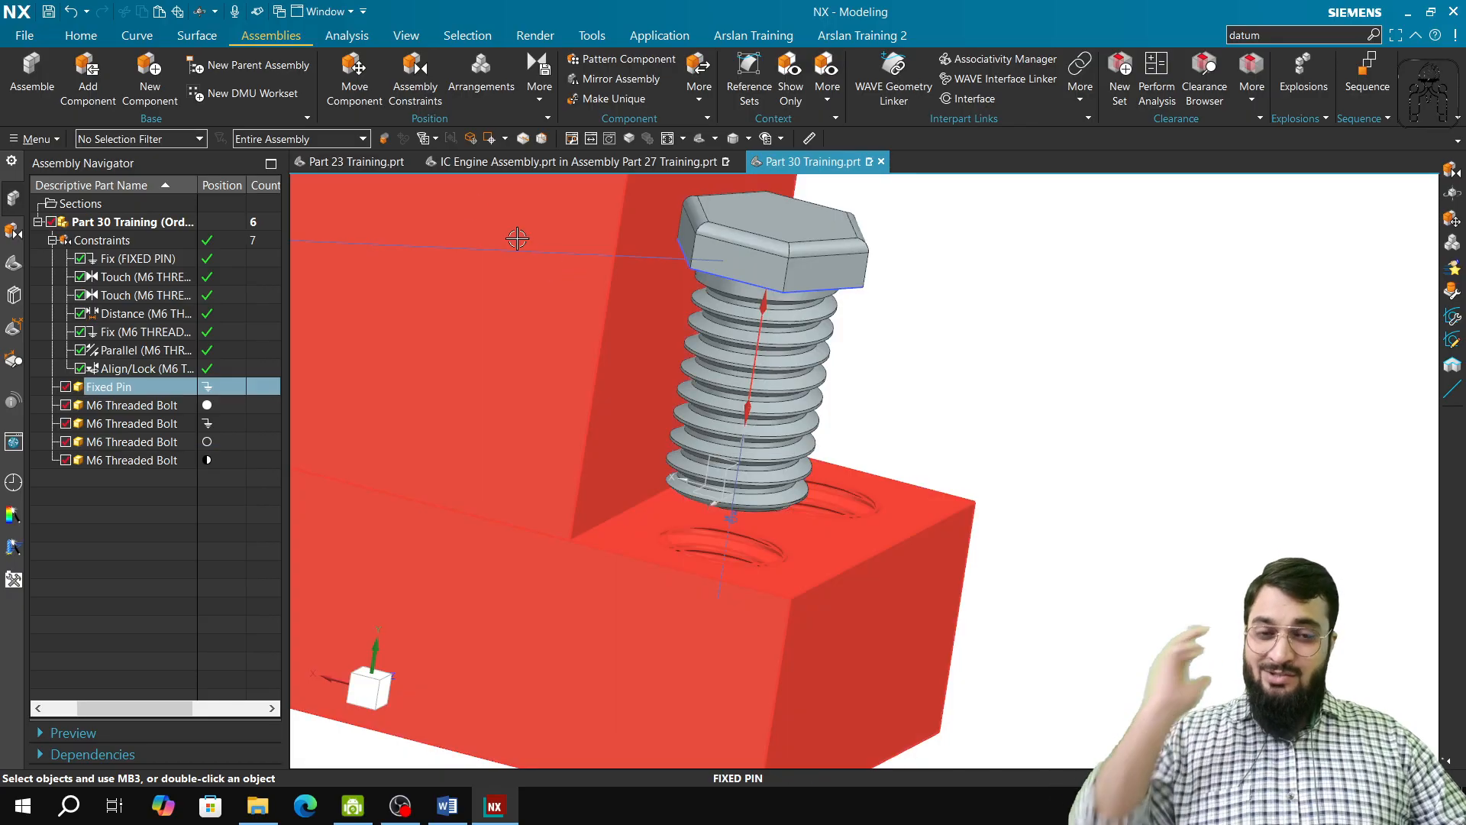
Step: Move the align/locked bolt down into its threaded hole with Dynamic motion, to about X -56.5, Y -51.1, Z 5 mm
{"action": "left_click", "coordinate": [361, 97]}
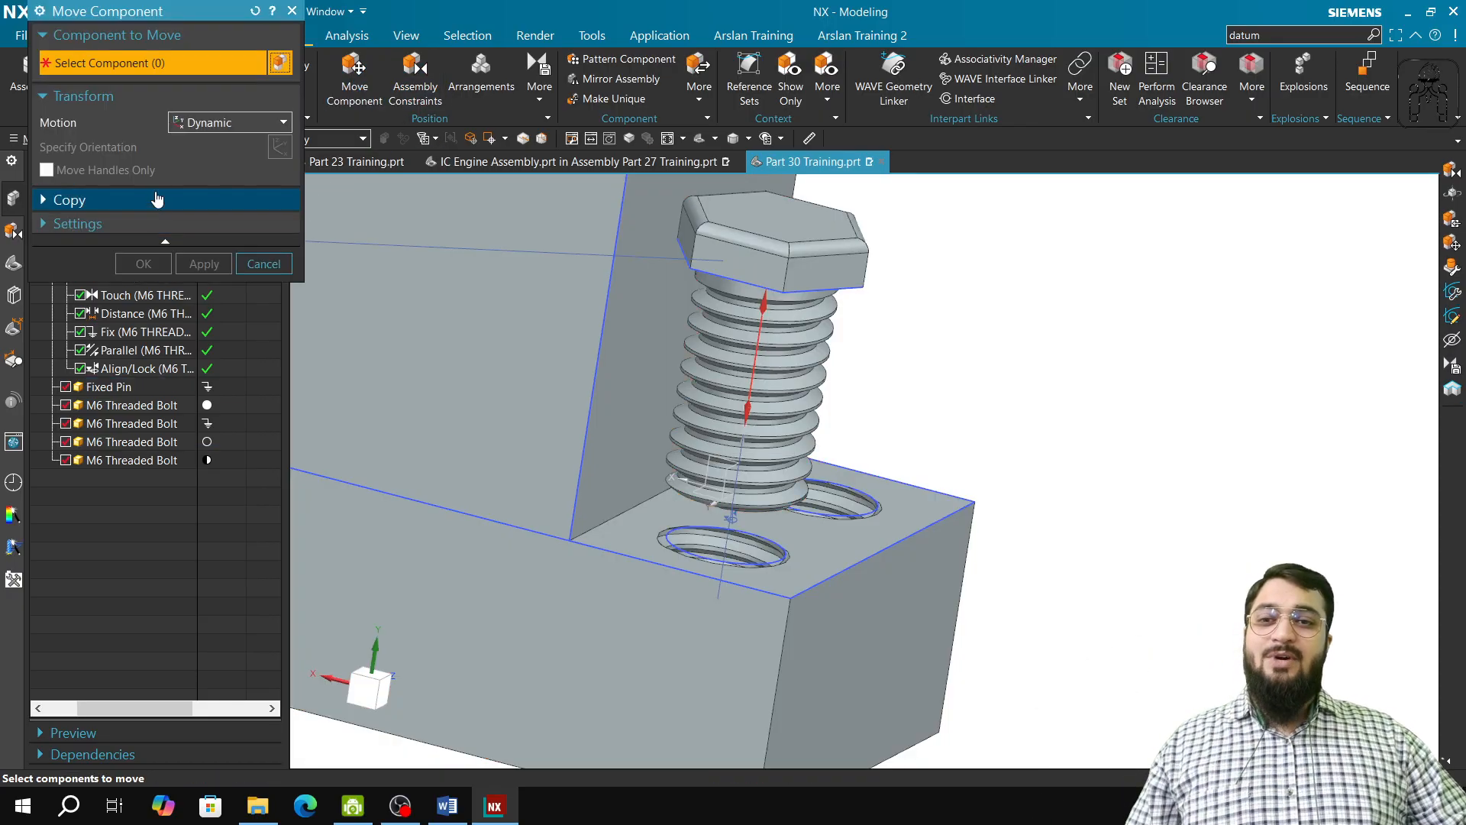
{"action": "left_click", "coordinate": [725, 371]}
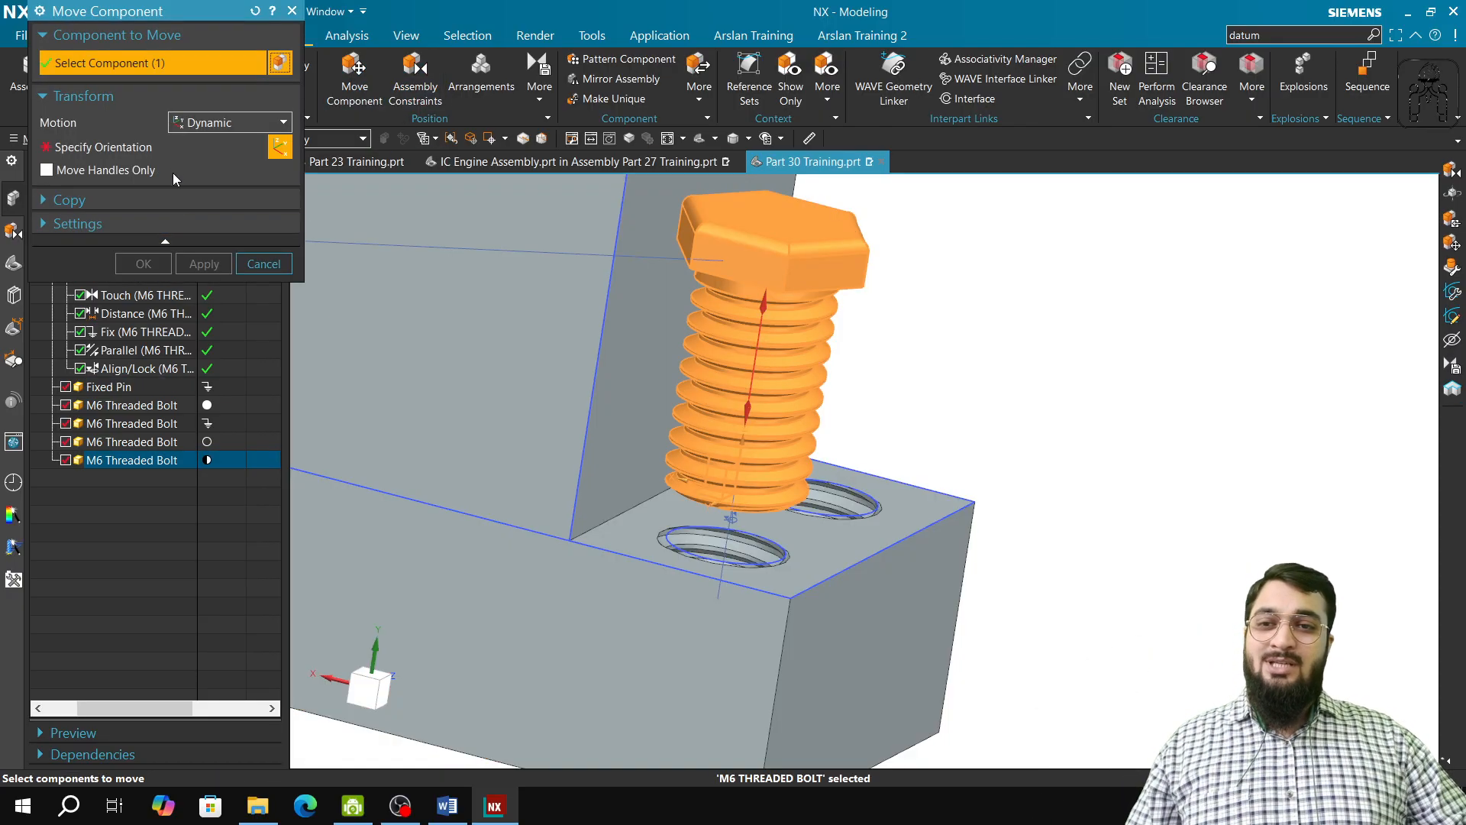
{"action": "left_click", "coordinate": [180, 152]}
{"action": "left_click_drag", "start_coordinate": [761, 358], "coordinate": [759, 578]}
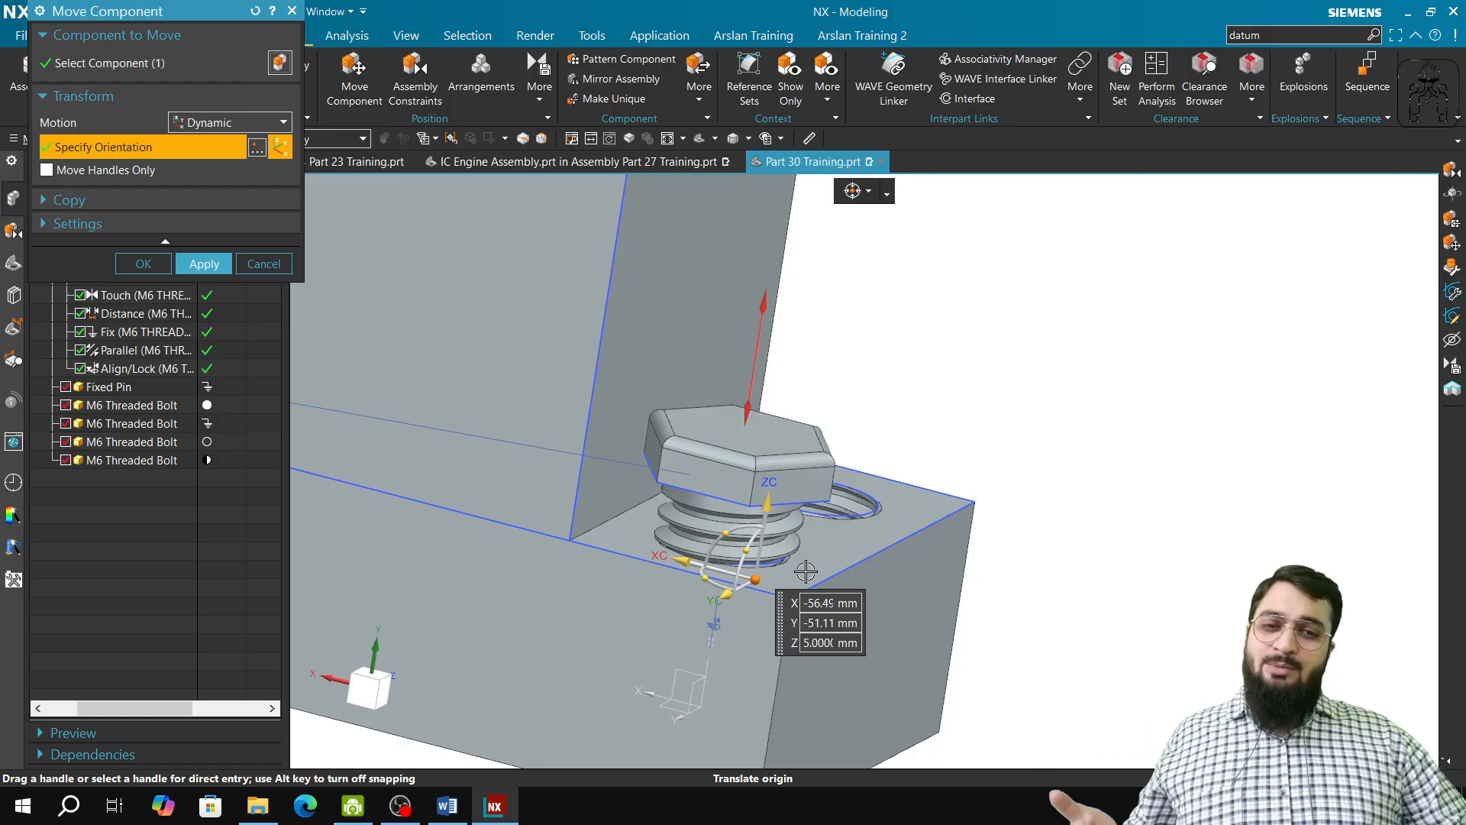
Step: Check the Align/Lock topic in the Word syllabus, return to NX, try to rotate the bolt about the XC axis, and discard the changes
{"action": "left_click", "coordinate": [475, 815]}
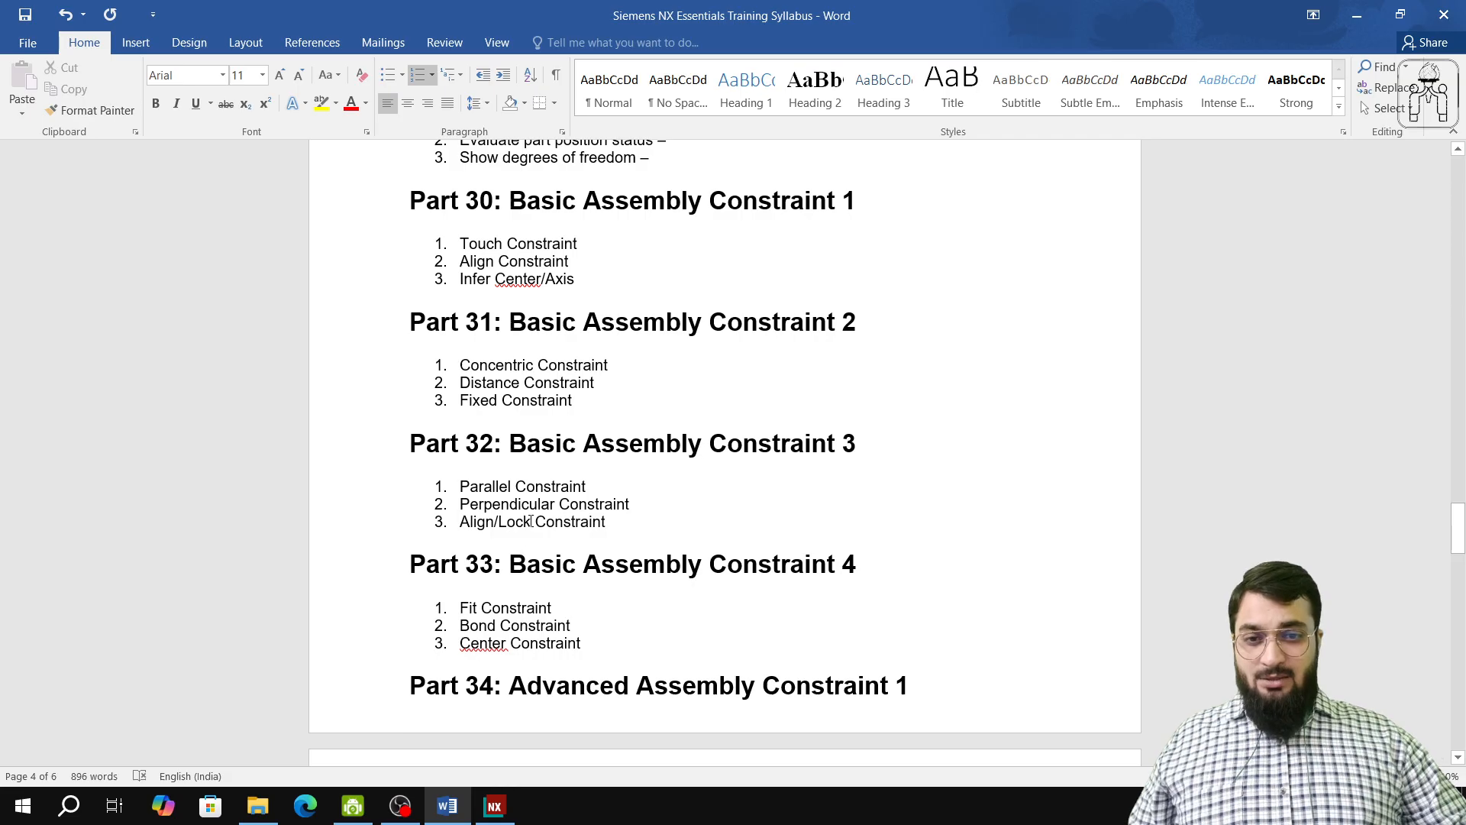
{"action": "key", "text": "alt+Tab"}
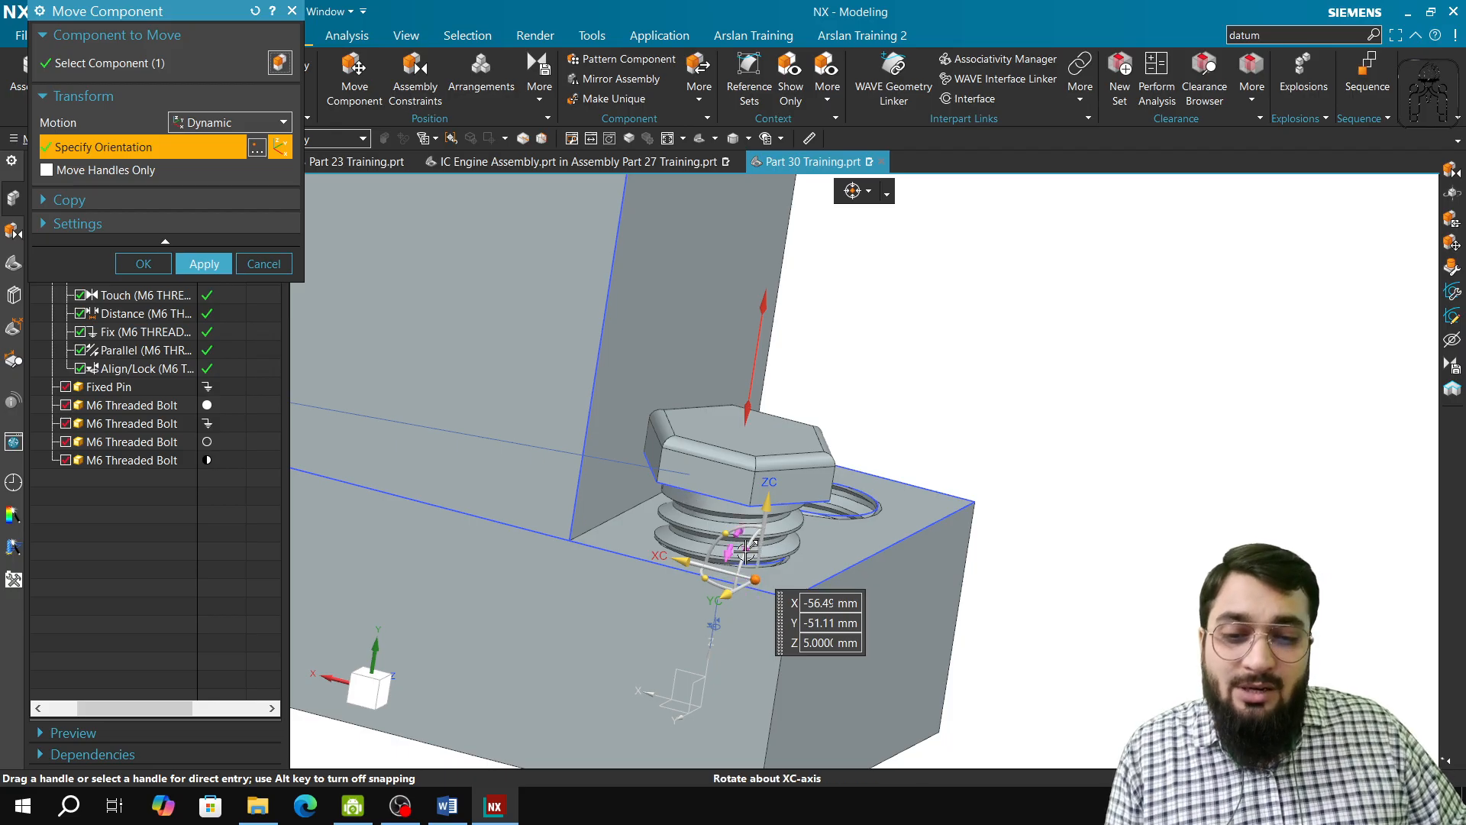
{"action": "mouse_move", "coordinate": [747, 551]}
{"action": "left_mouse_down"}
{"action": "mouse_move", "coordinate": [755, 584]}
{"action": "mouse_move", "coordinate": [732, 532]}
{"action": "mouse_move", "coordinate": [762, 529]}
{"action": "mouse_move", "coordinate": [721, 558]}
{"action": "mouse_move", "coordinate": [743, 541]}
{"action": "left_mouse_up"}
{"action": "left_click", "coordinate": [273, 267]}
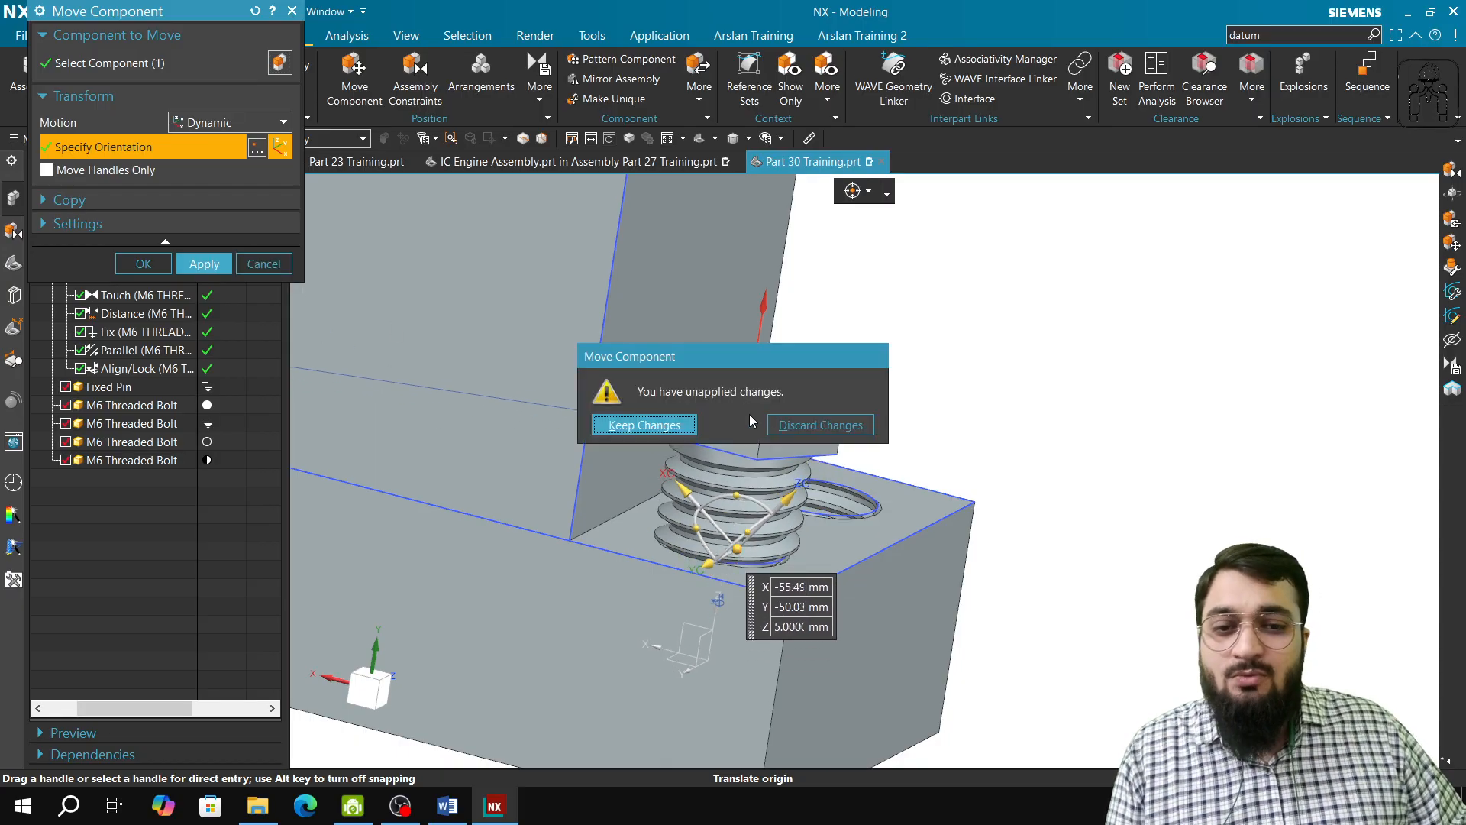
{"action": "left_click", "coordinate": [794, 424]}
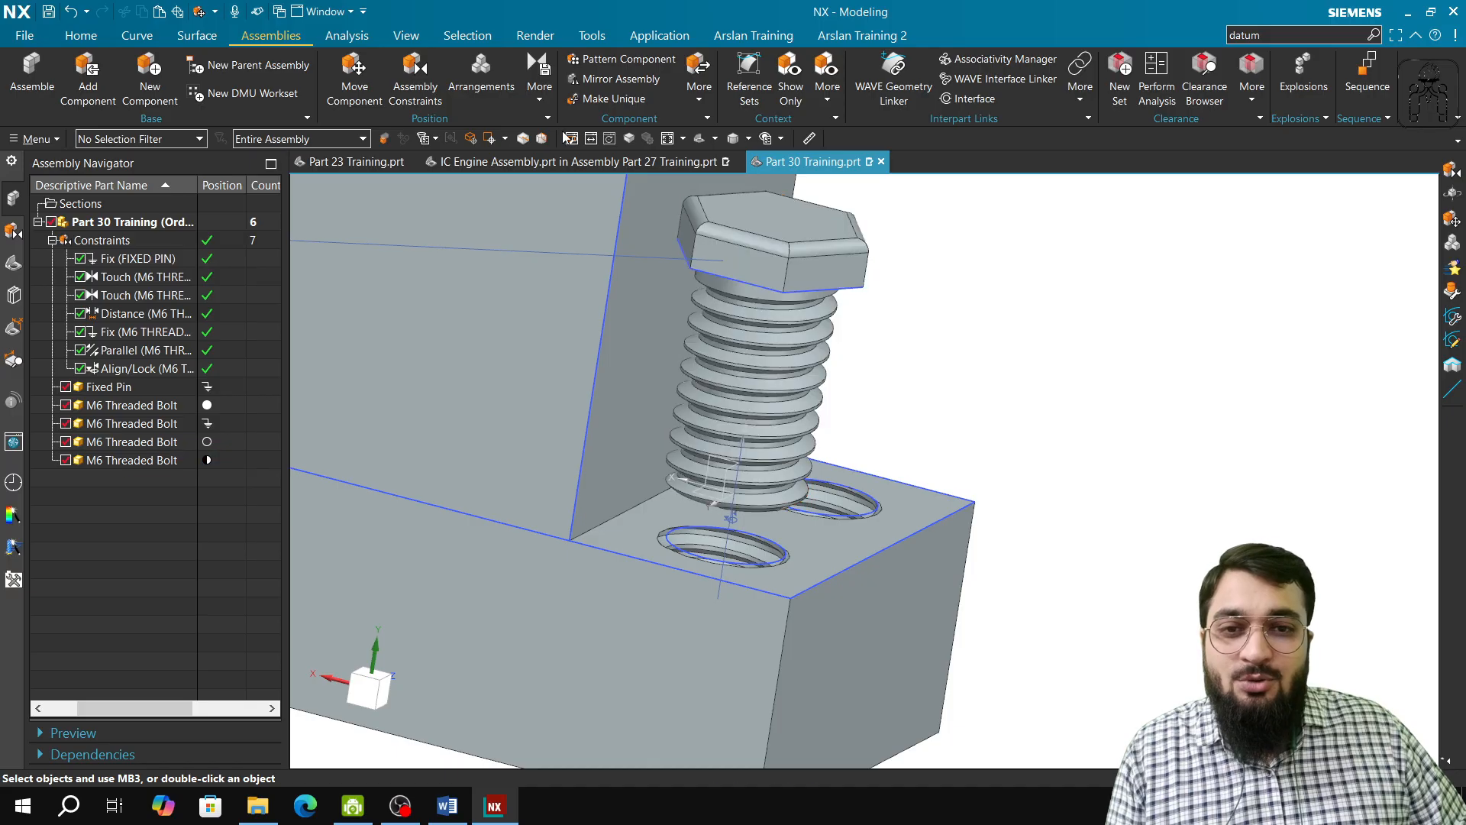
Step: Show the degrees of freedom of the align/locked M6 bolt again to check its remaining motion
{"action": "left_click", "coordinate": [809, 383]}
{"action": "key", "text": "Escape"}
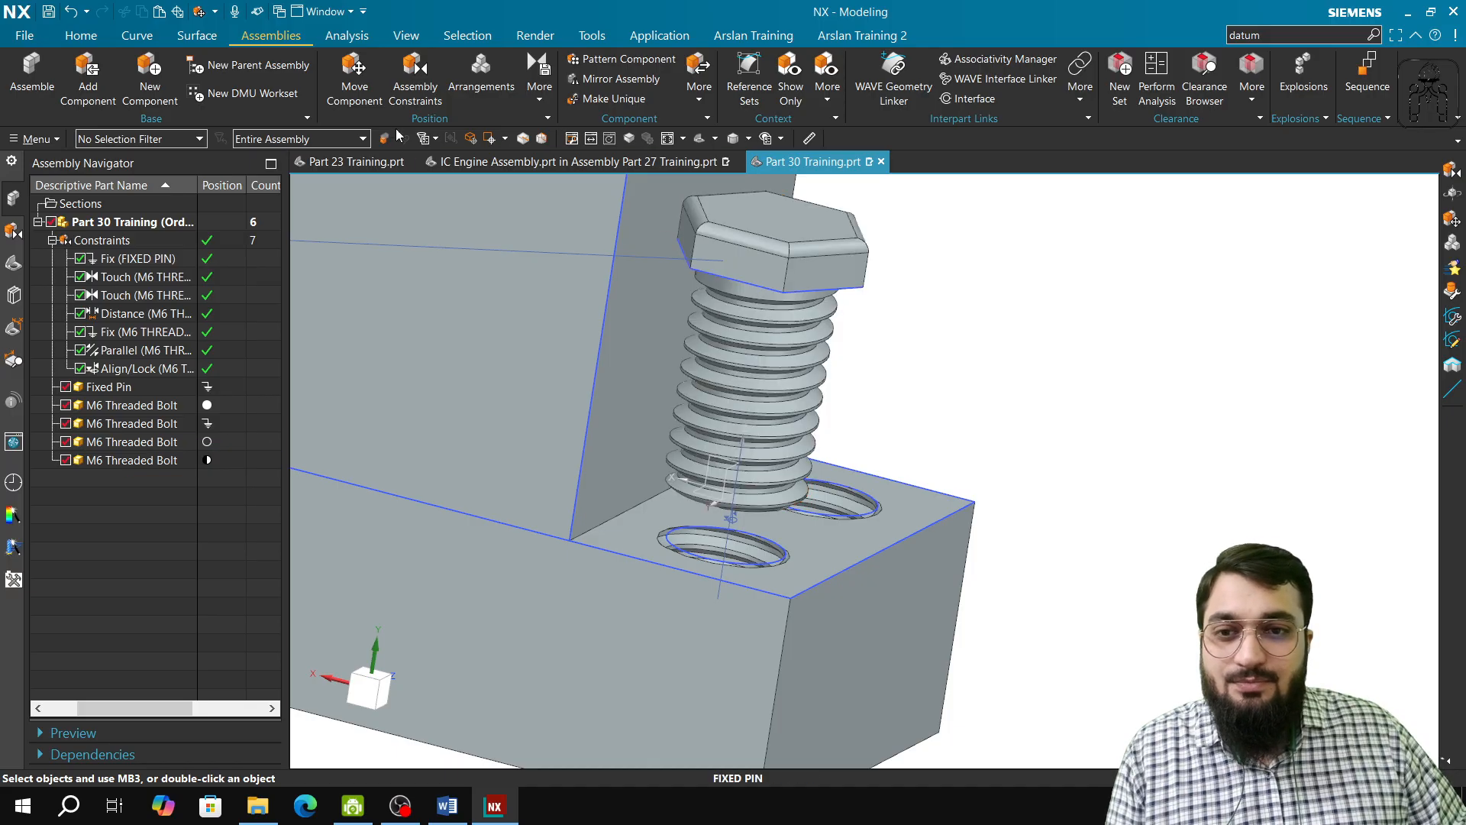
{"action": "left_click", "coordinate": [540, 103]}
{"action": "left_click", "coordinate": [590, 152]}
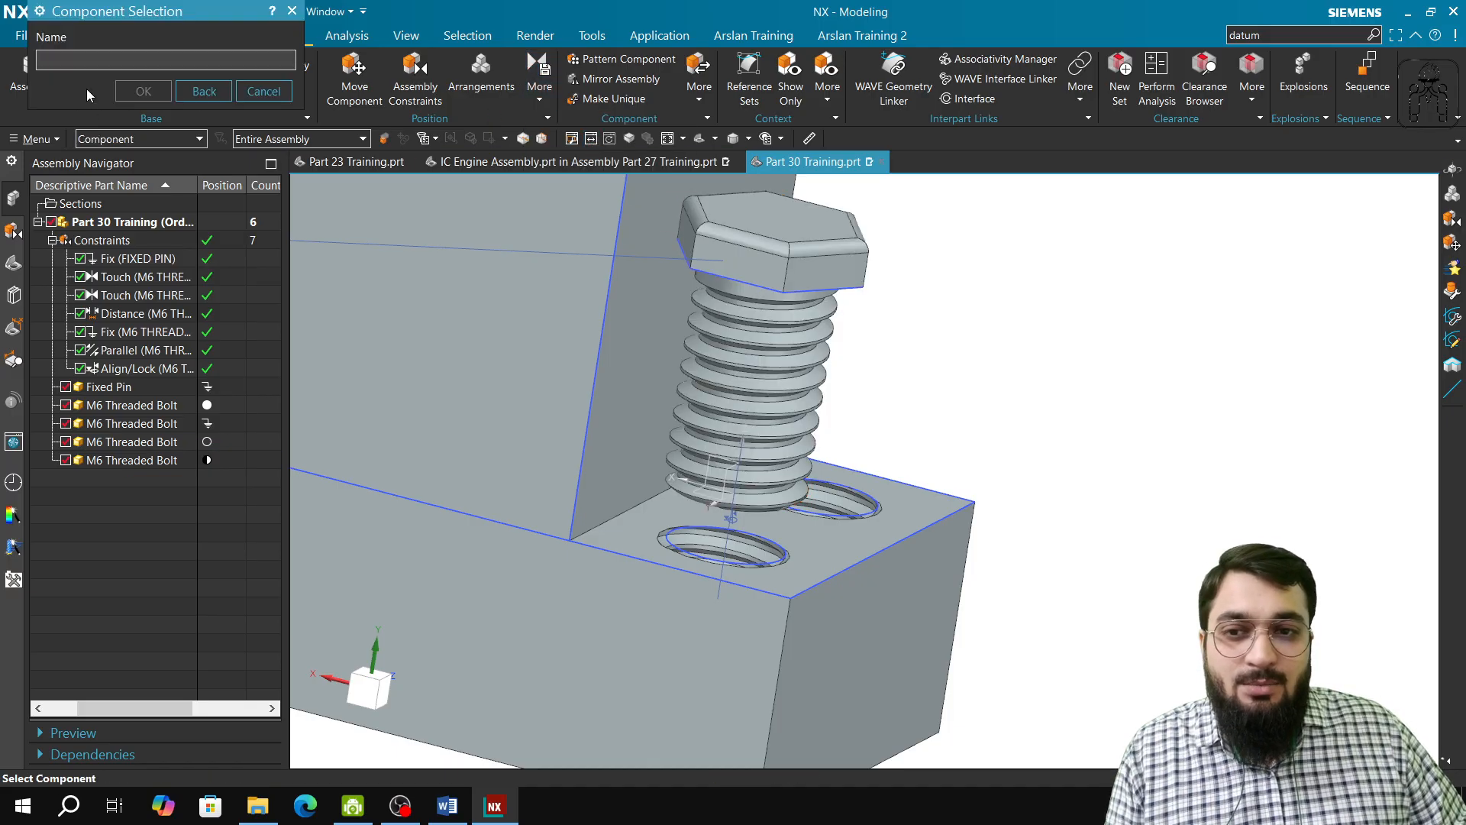
{"action": "left_click", "coordinate": [729, 333]}
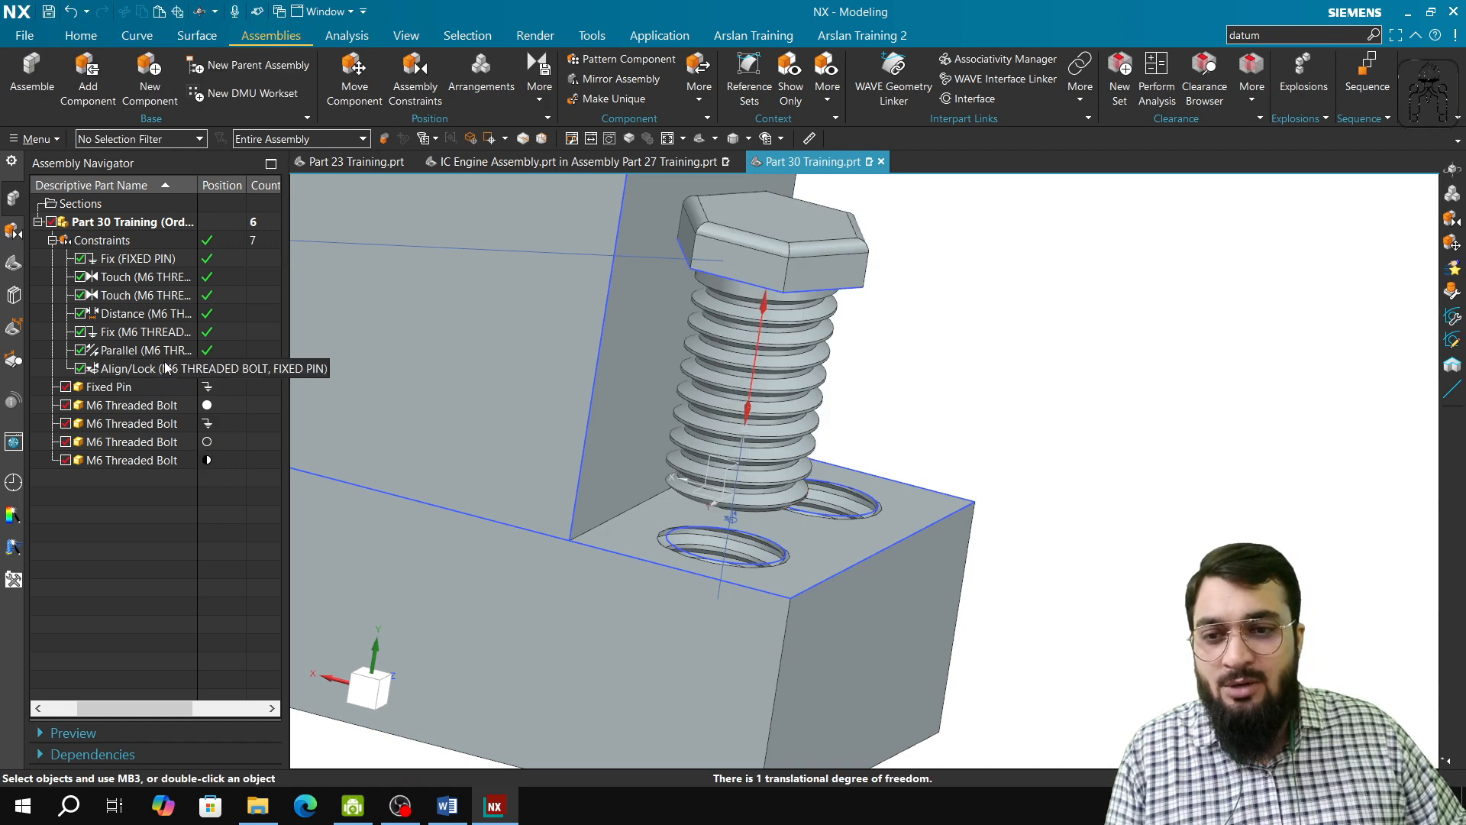
Step: Apply a Touch constraint between the base's upper face and the underside of the align/locked bolt's head
{"action": "left_click", "coordinate": [417, 90]}
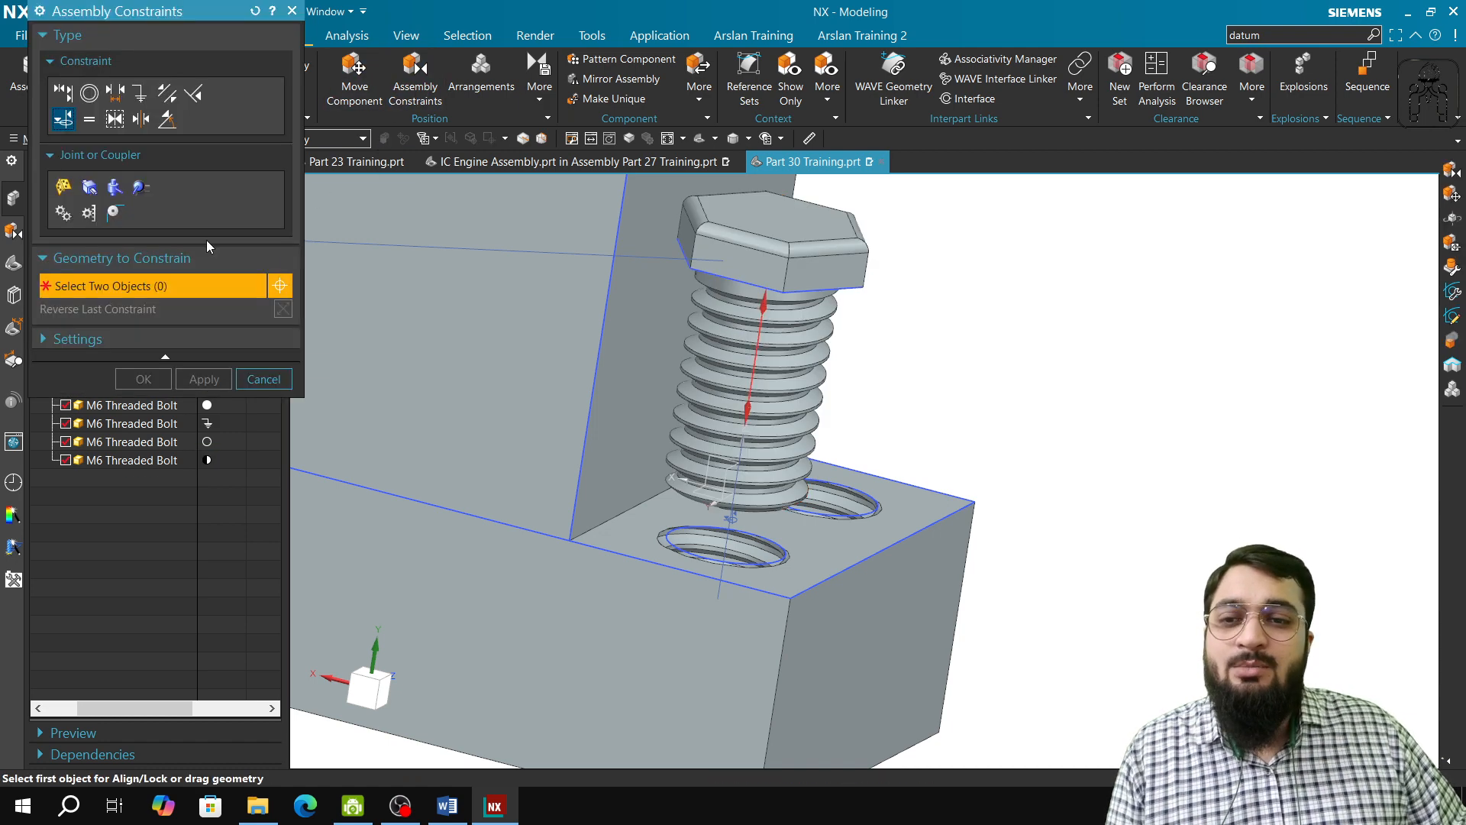
{"action": "left_click", "coordinate": [68, 95]}
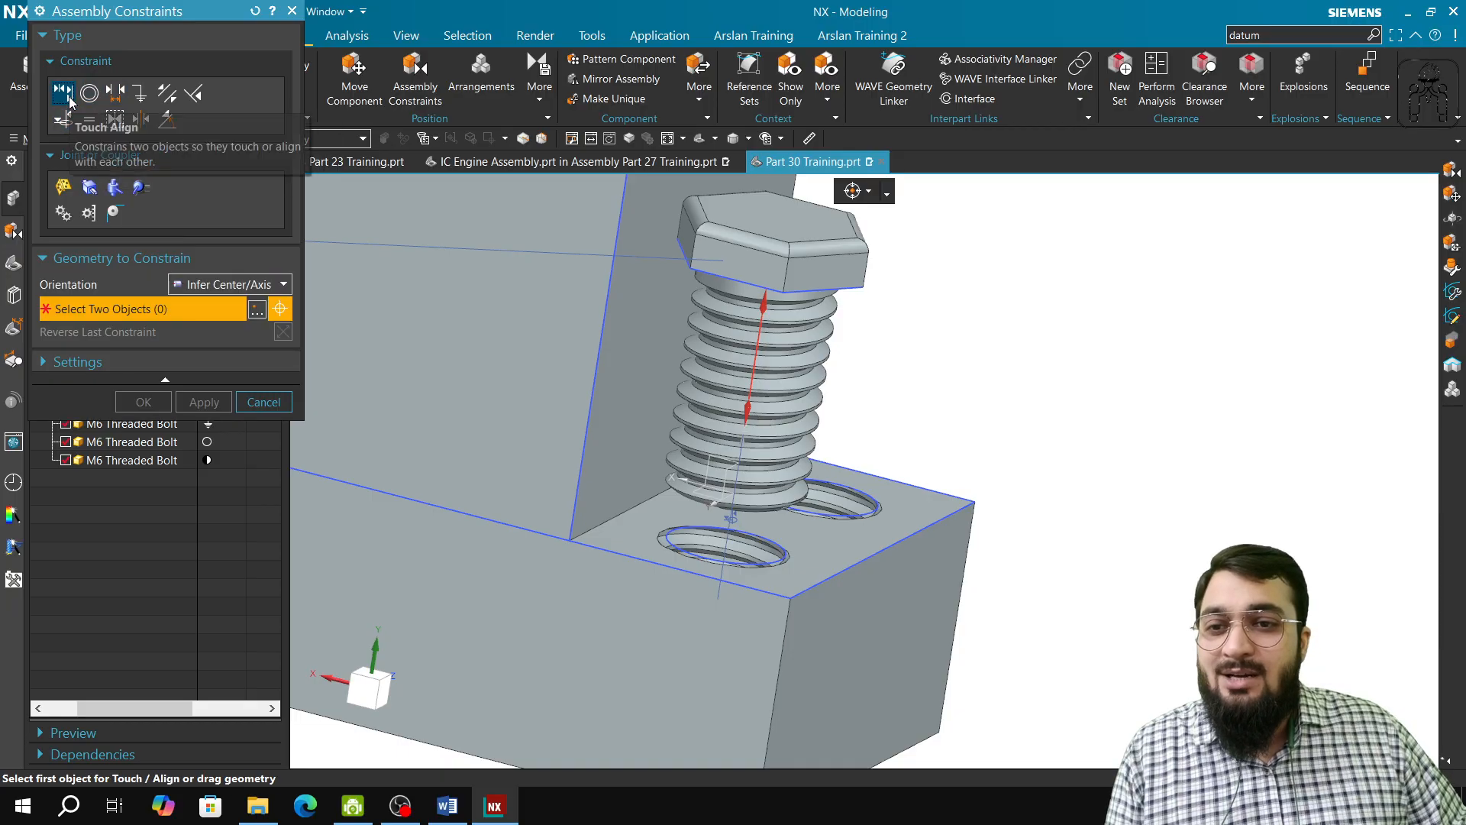
{"action": "left_click", "coordinate": [211, 284]}
{"action": "left_click", "coordinate": [216, 339]}
{"action": "scroll", "coordinate": [735, 439], "scroll_direction": "down", "scroll_amount": 1}
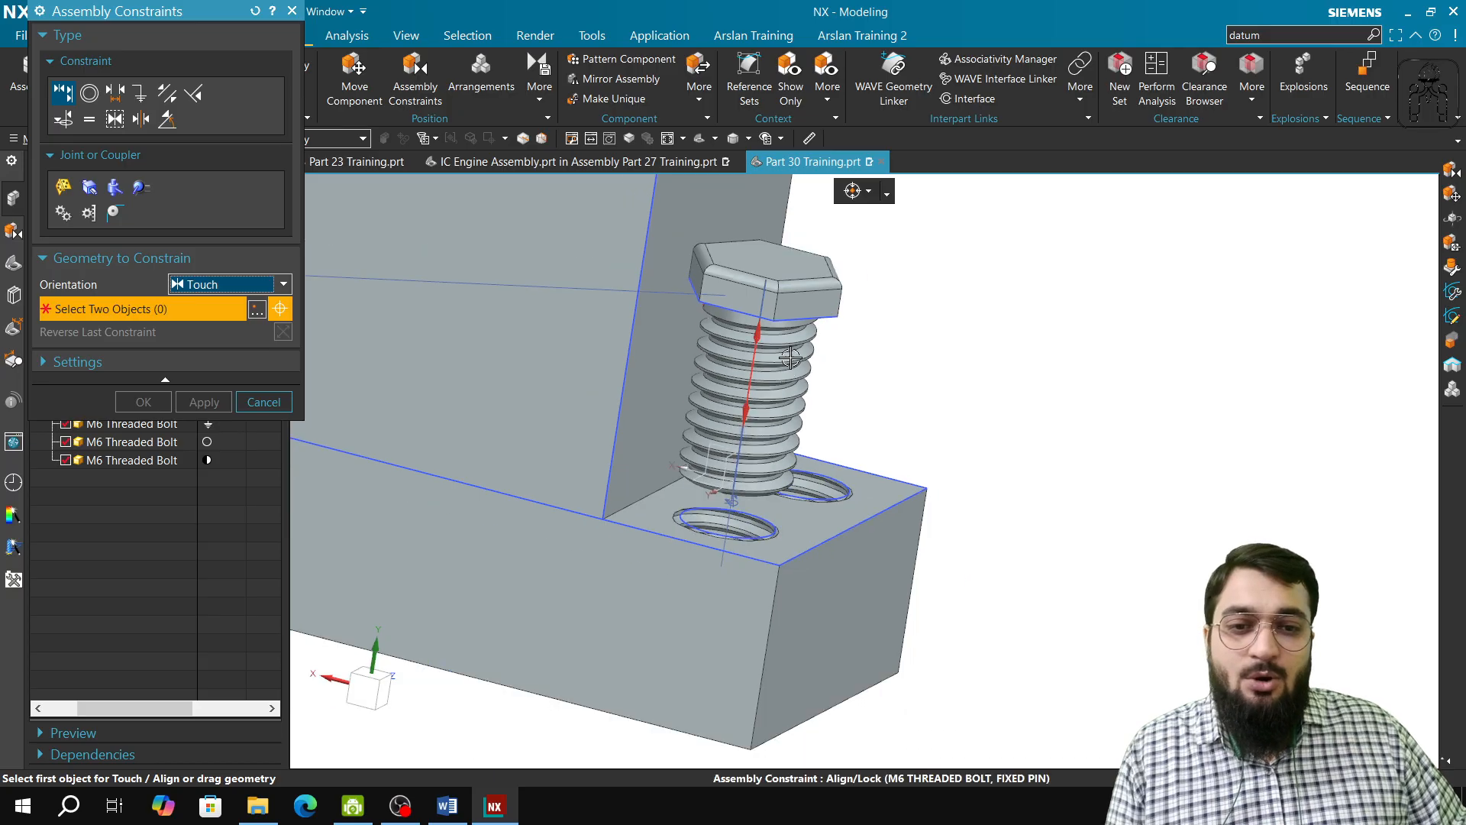
{"action": "left_click", "coordinate": [821, 527]}
{"action": "middle_click_drag", "start_coordinate": [761, 365], "coordinate": [800, 248]}
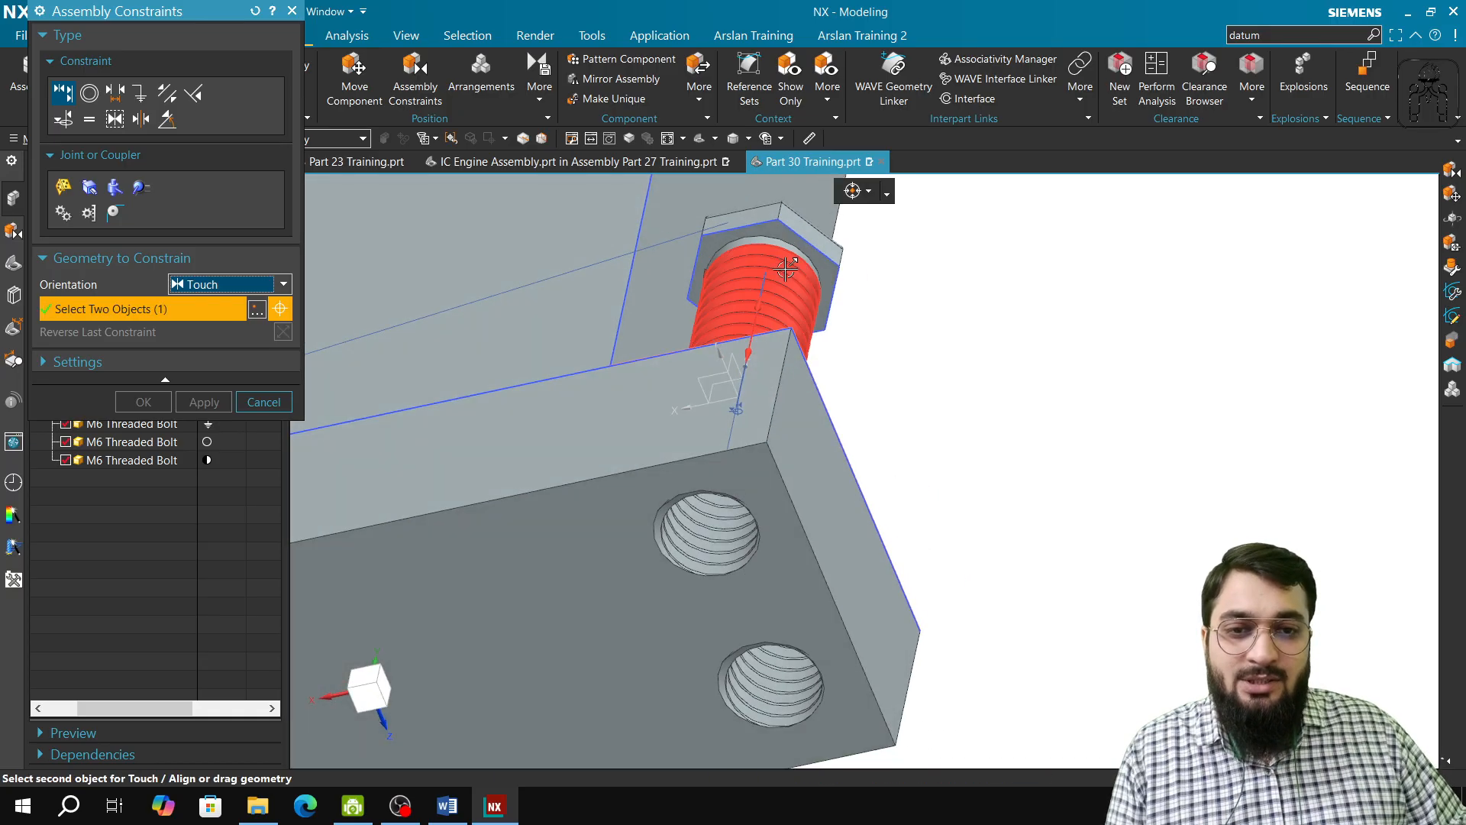
{"action": "left_click", "coordinate": [777, 231]}
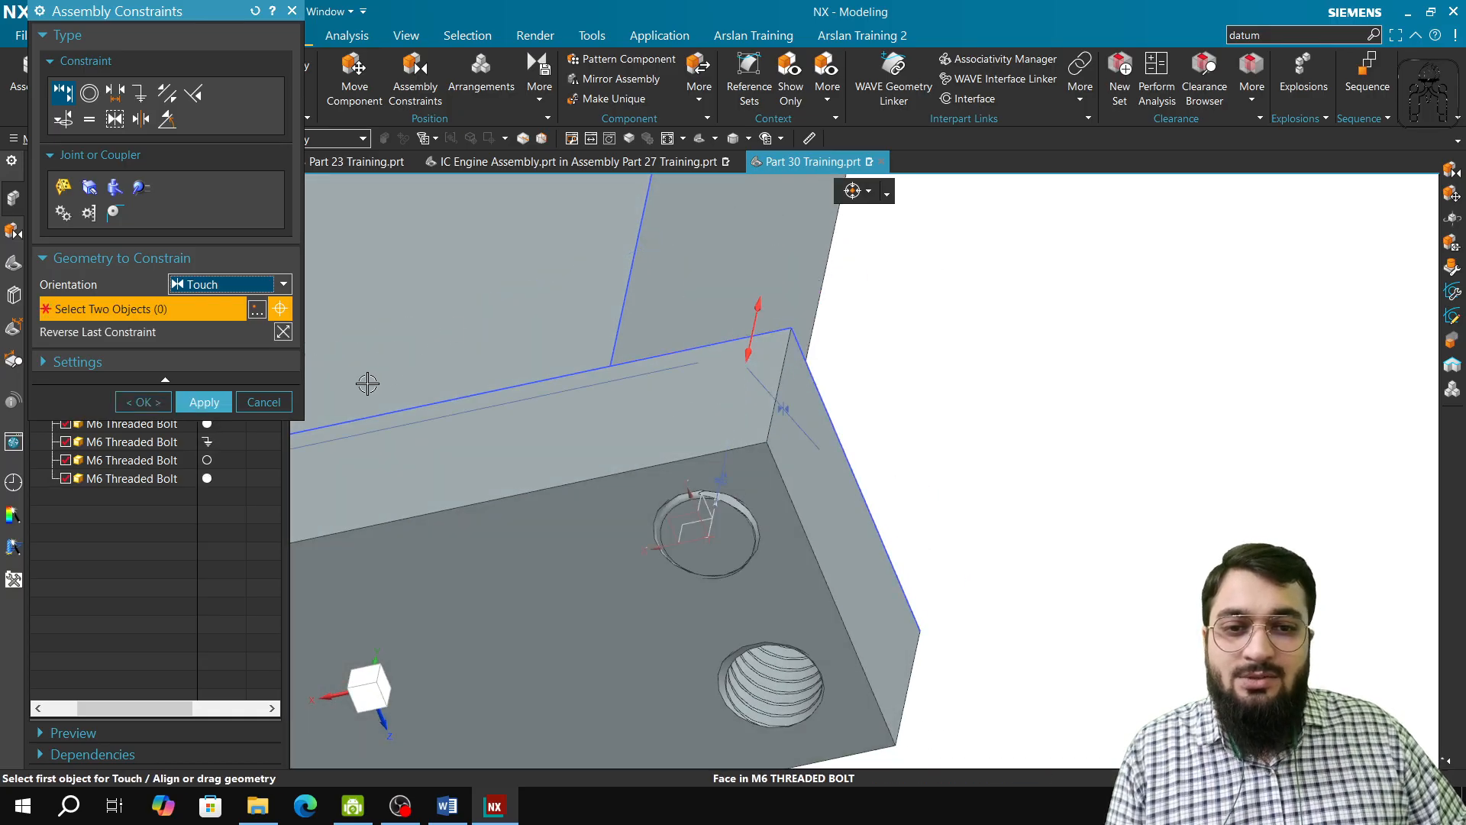
{"action": "middle_click_drag", "start_coordinate": [367, 384], "coordinate": [394, 470]}
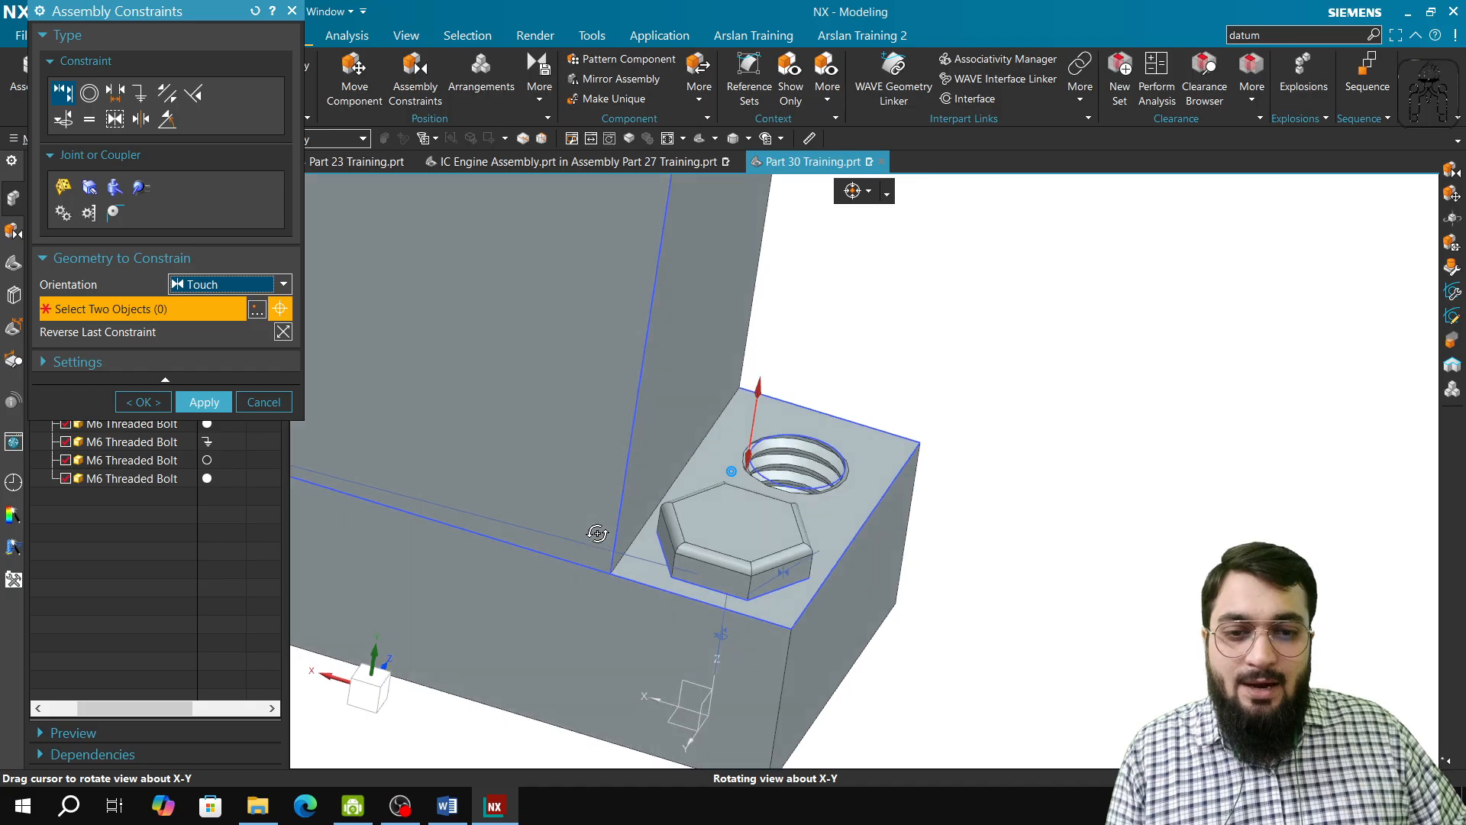
{"action": "left_click", "coordinate": [205, 402]}
Step: Display the degrees of freedom of the raised M6 bolt at the base's other end and examine its translation and rotation arrows
{"action": "scroll", "coordinate": [748, 554], "scroll_direction": "down", "scroll_amount": 3}
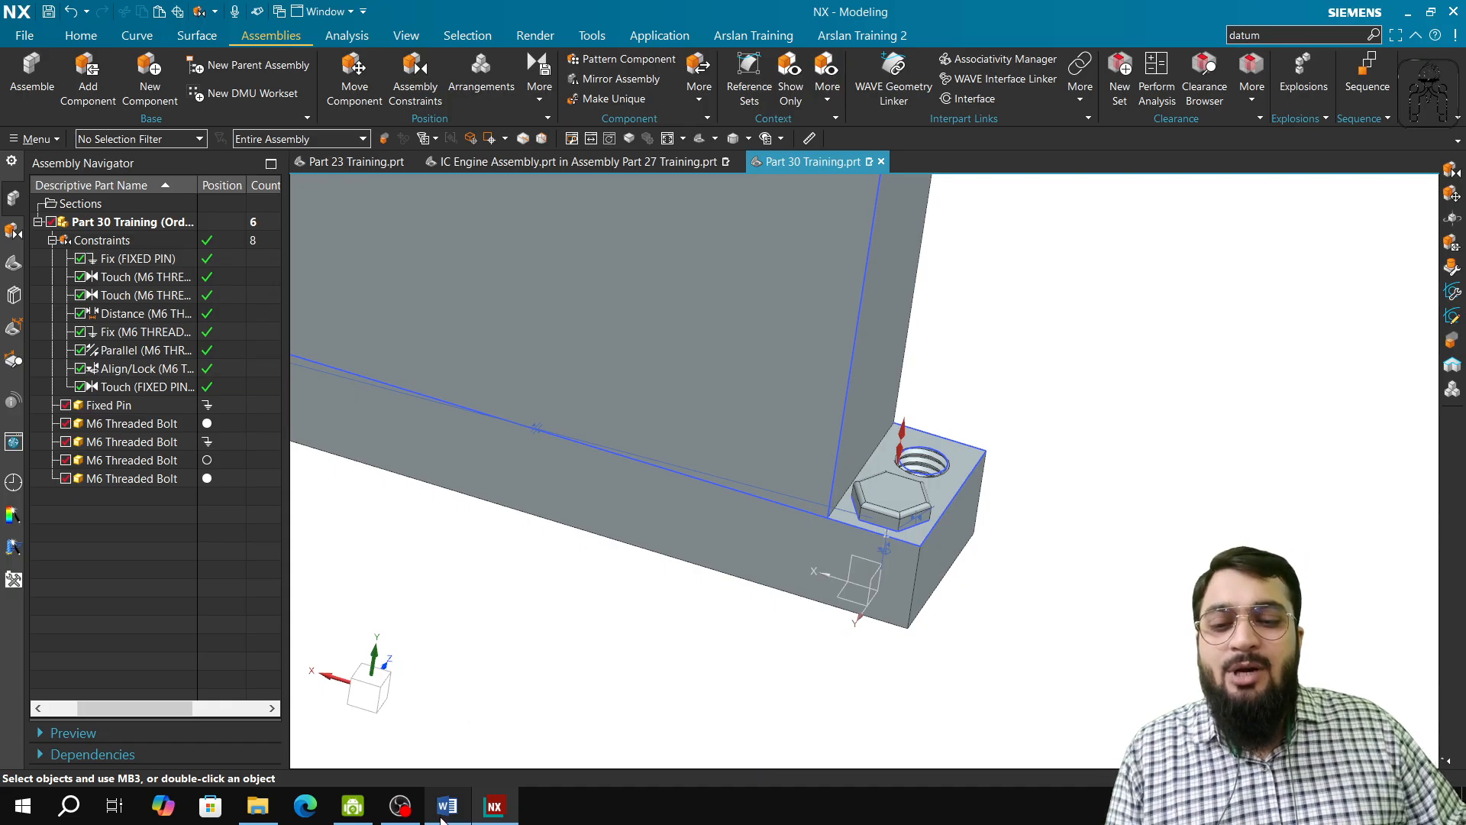
{"action": "middle_click_drag", "start_coordinate": [510, 583], "coordinate": [645, 642]}
{"action": "scroll", "coordinate": [891, 508], "scroll_direction": "up", "scroll_amount": 4}
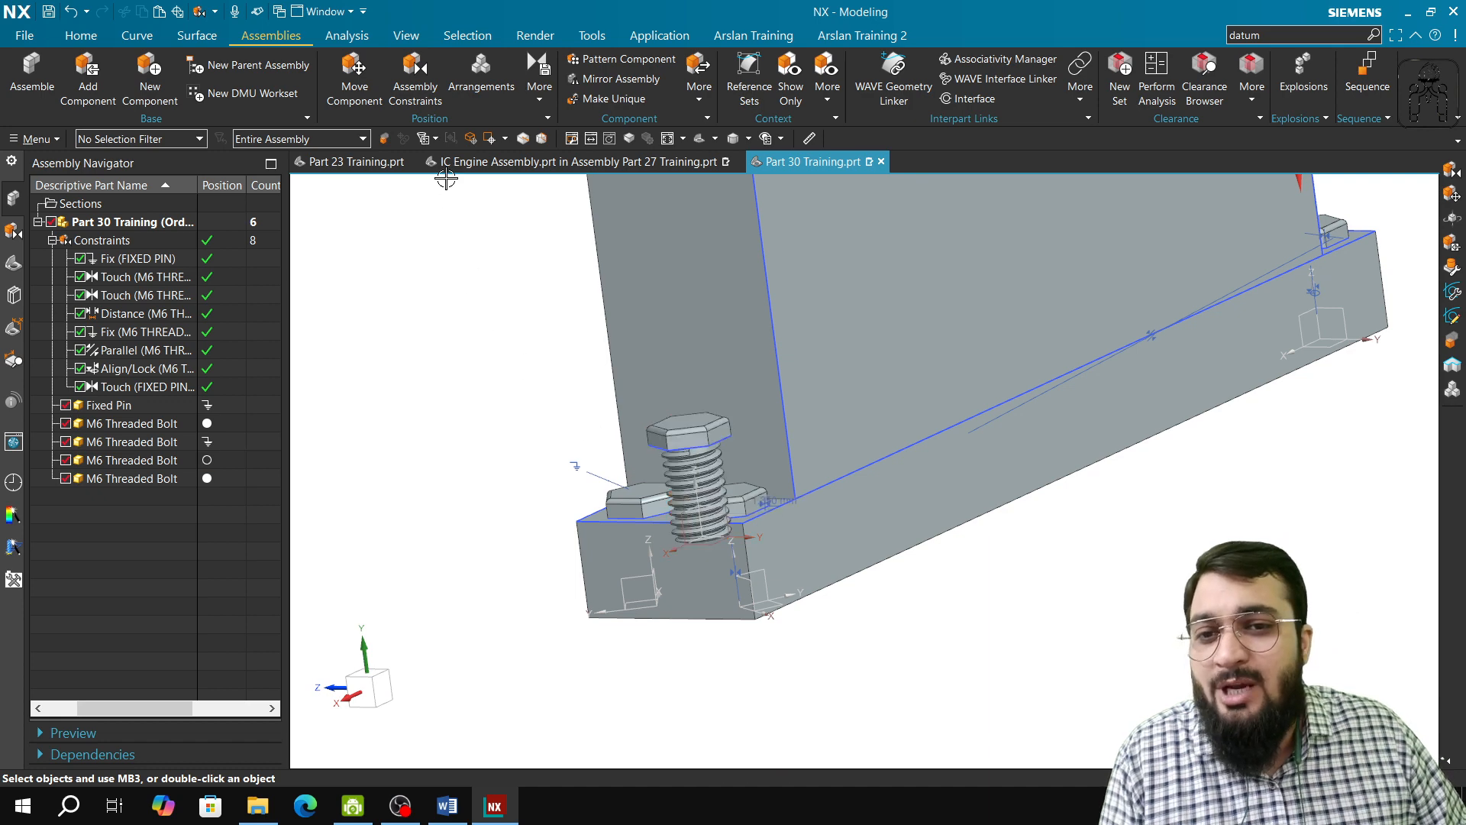
{"action": "left_click", "coordinate": [415, 84]}
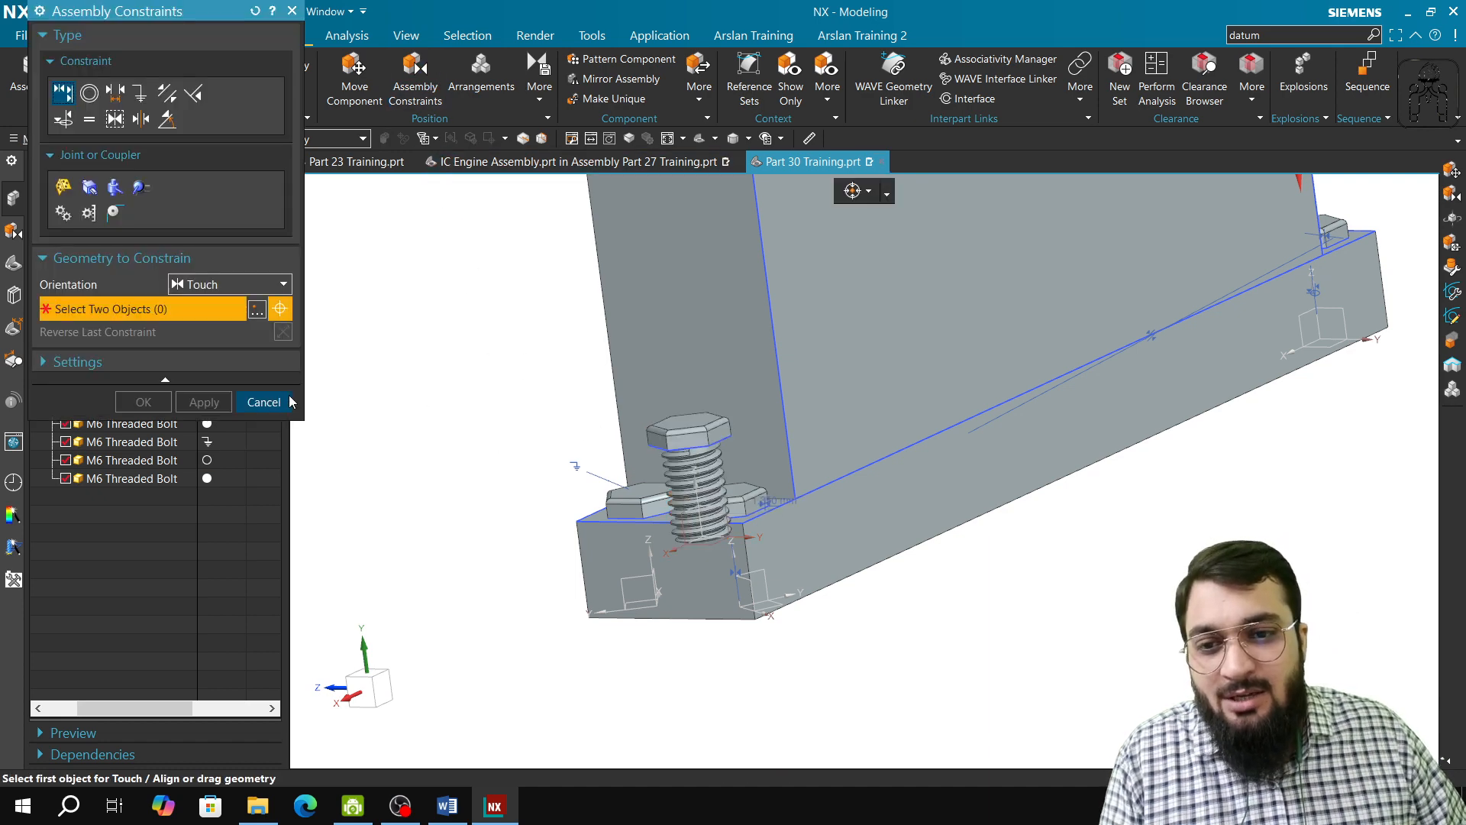
{"action": "left_click", "coordinate": [290, 402]}
{"action": "left_click", "coordinate": [539, 84]}
{"action": "left_click", "coordinate": [596, 143]}
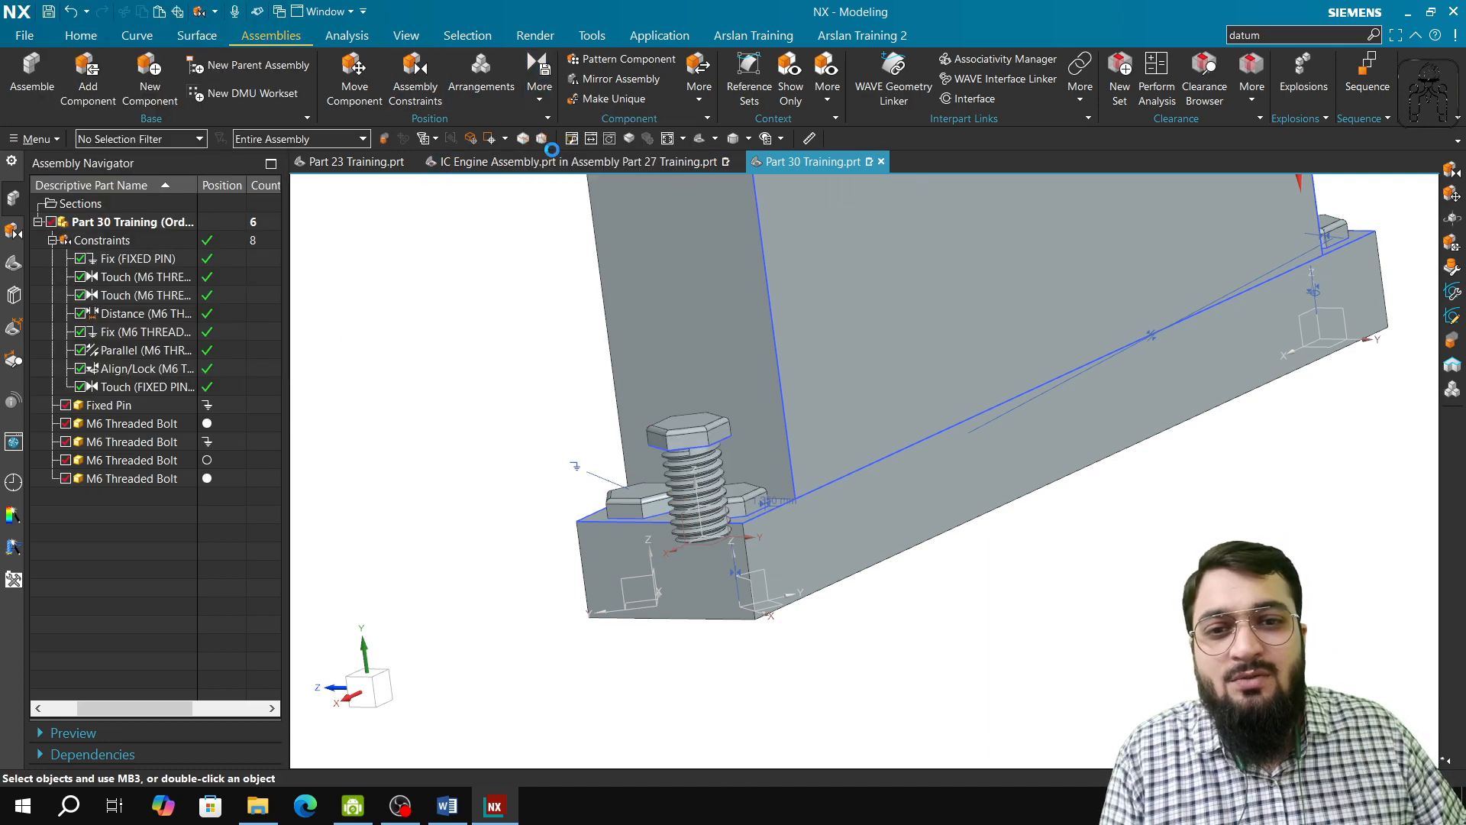
{"action": "left_click", "coordinate": [692, 458]}
{"action": "middle_click_drag", "start_coordinate": [701, 608], "coordinate": [638, 586]}
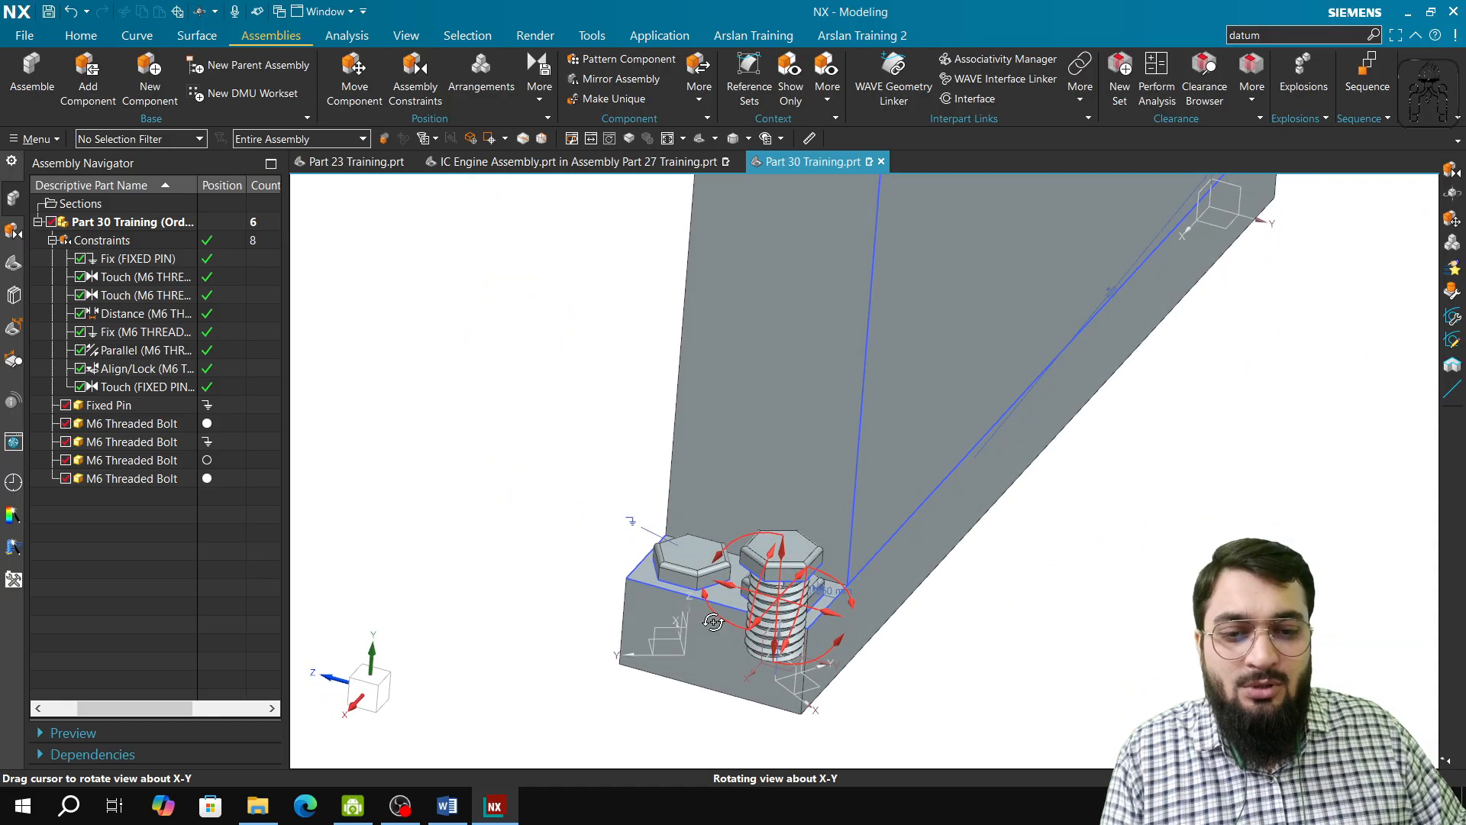
{"action": "left_click", "coordinate": [635, 588]}
{"action": "left_click", "coordinate": [559, 483]}
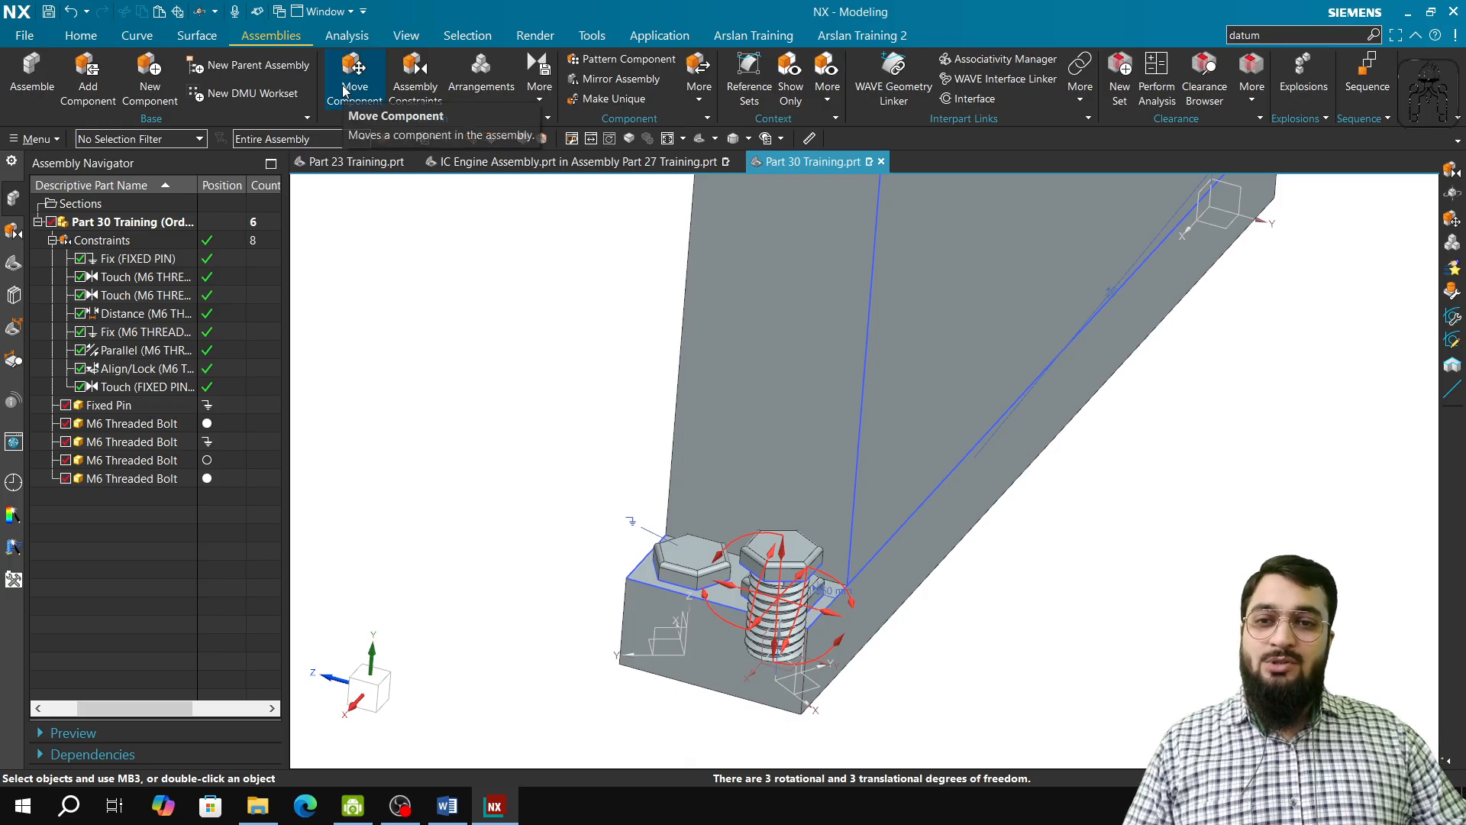
{"action": "left_click", "coordinate": [415, 76]}
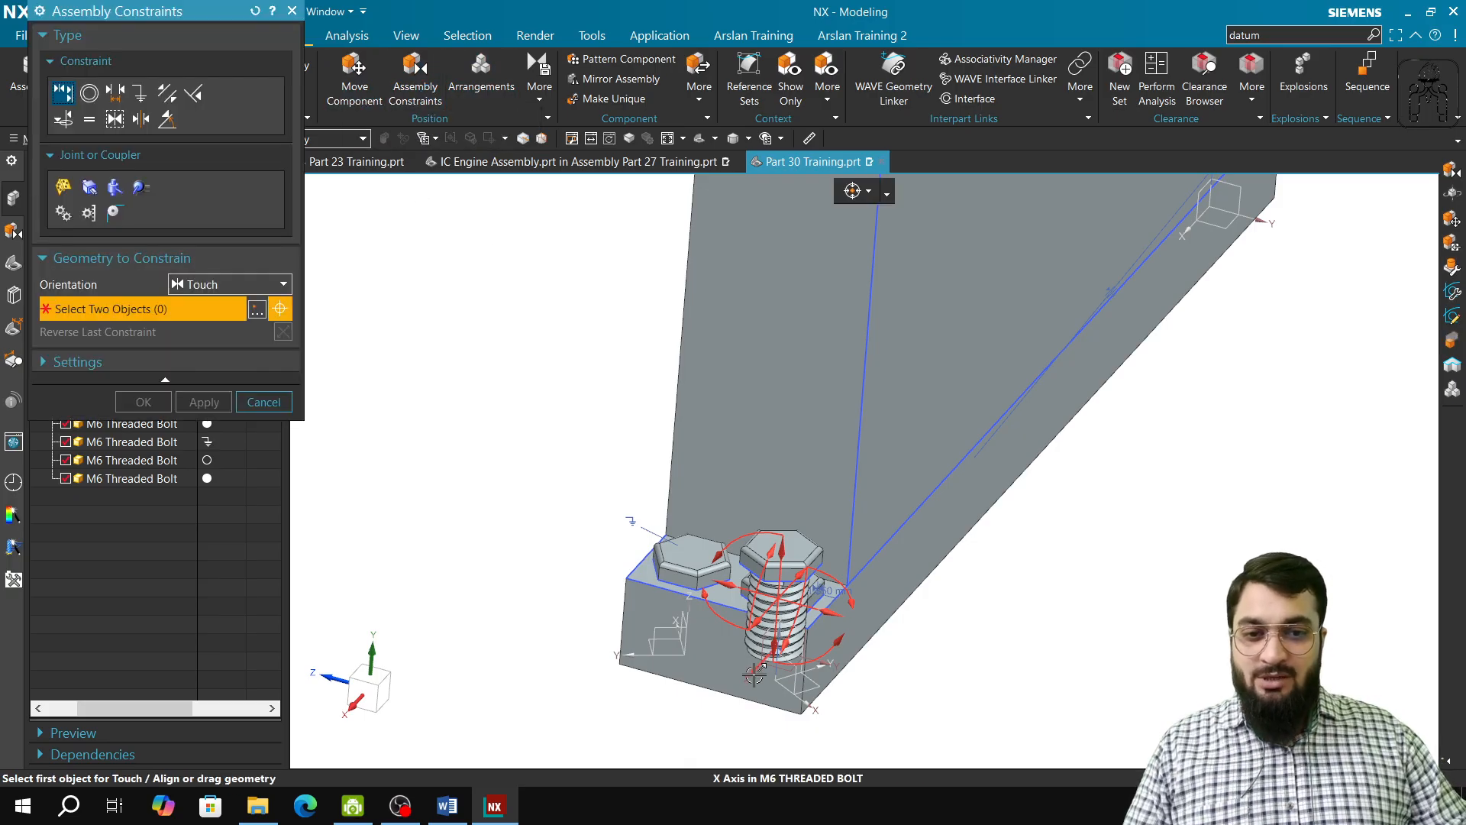
{"action": "left_click", "coordinate": [194, 94]}
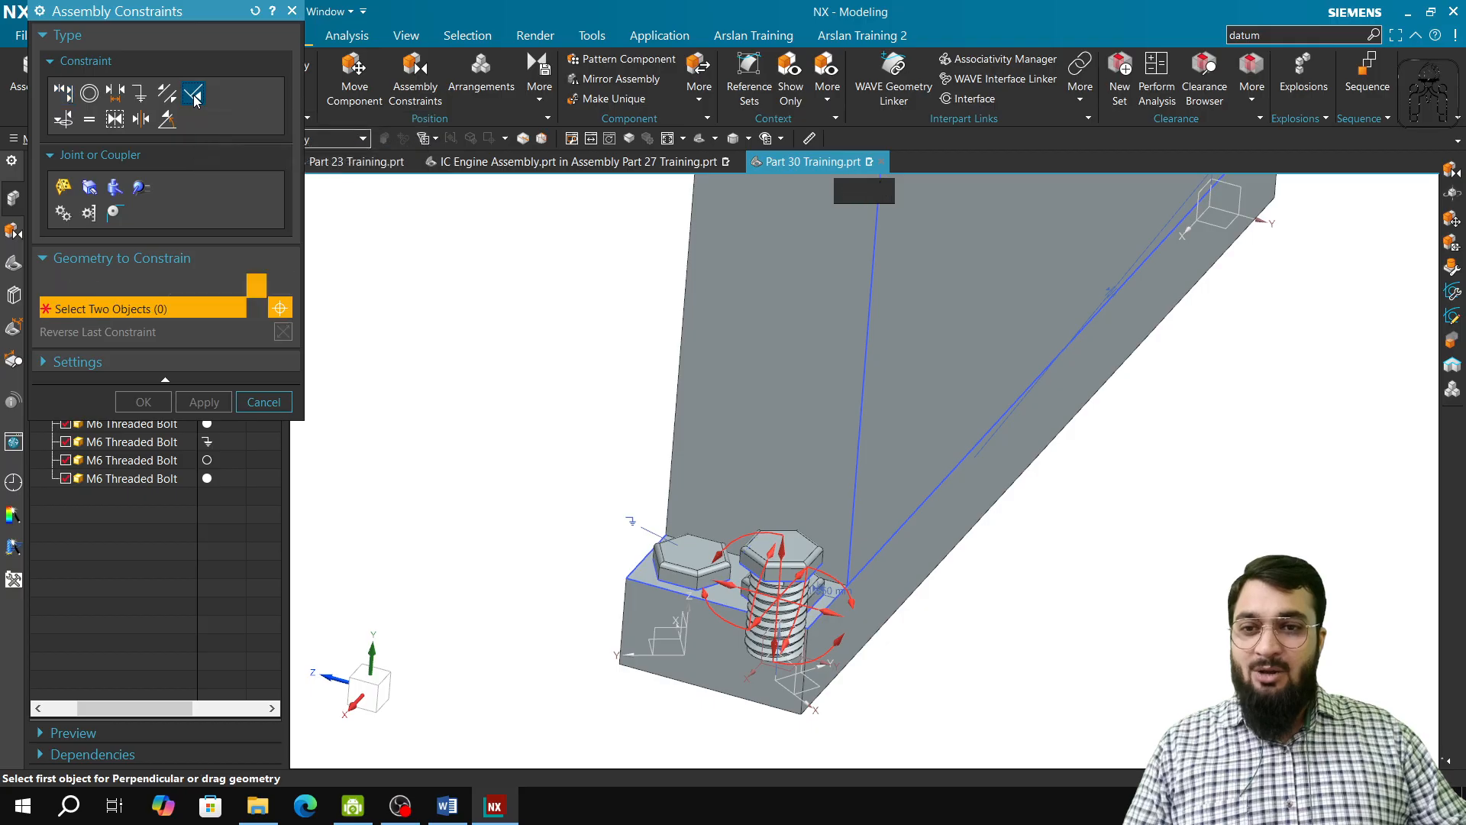
{"action": "left_click", "coordinate": [802, 552]}
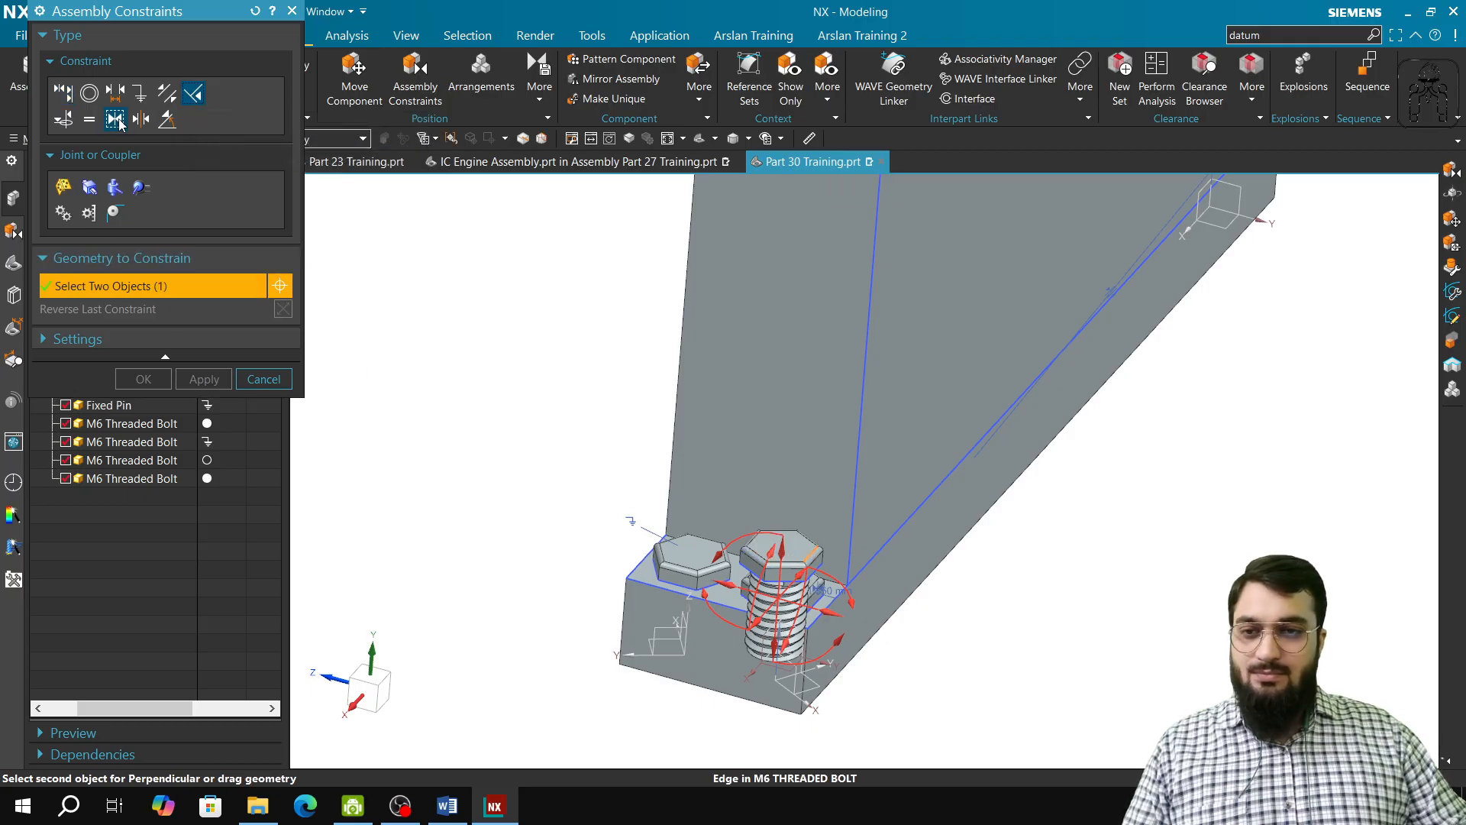
{"action": "left_click", "coordinate": [255, 10]}
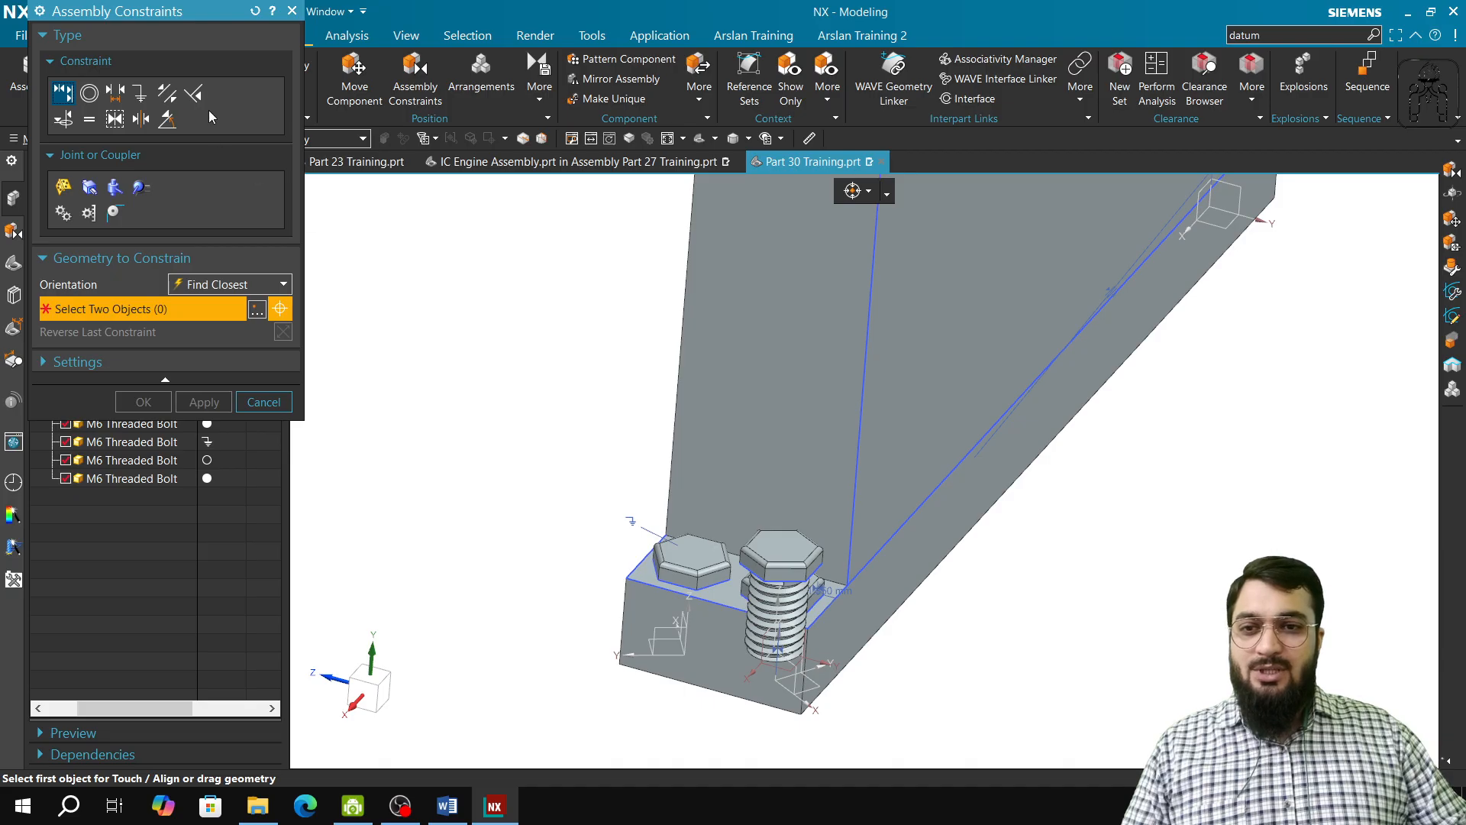
Step: Apply a Perpendicular constraint between the top face of the raised M6 bolt's head and the base's long side face
{"action": "left_click", "coordinate": [194, 94]}
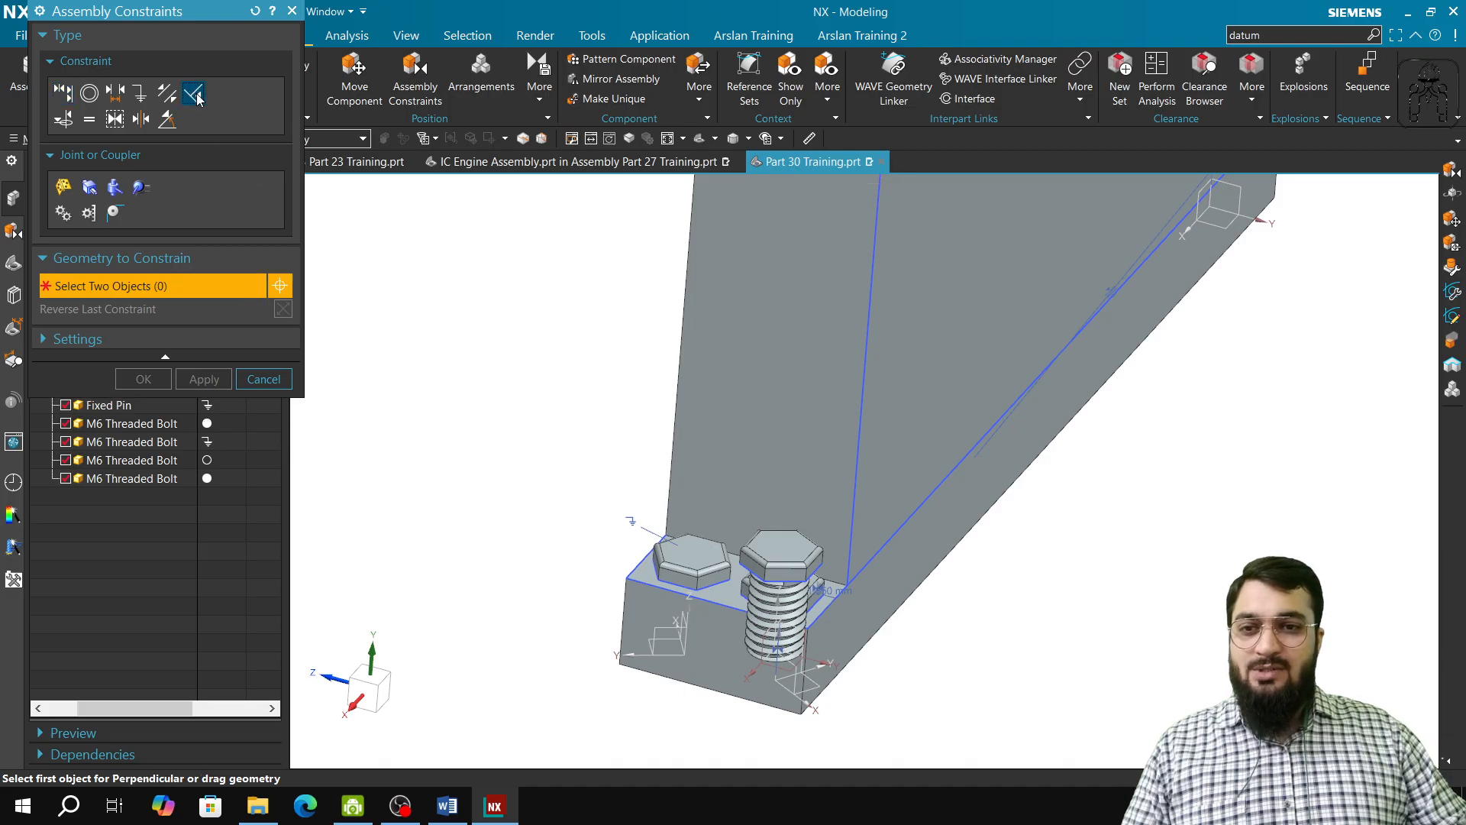
{"action": "left_click", "coordinate": [779, 548]}
{"action": "scroll", "coordinate": [821, 622], "scroll_direction": "up", "scroll_amount": 3}
{"action": "left_click", "coordinate": [802, 601]}
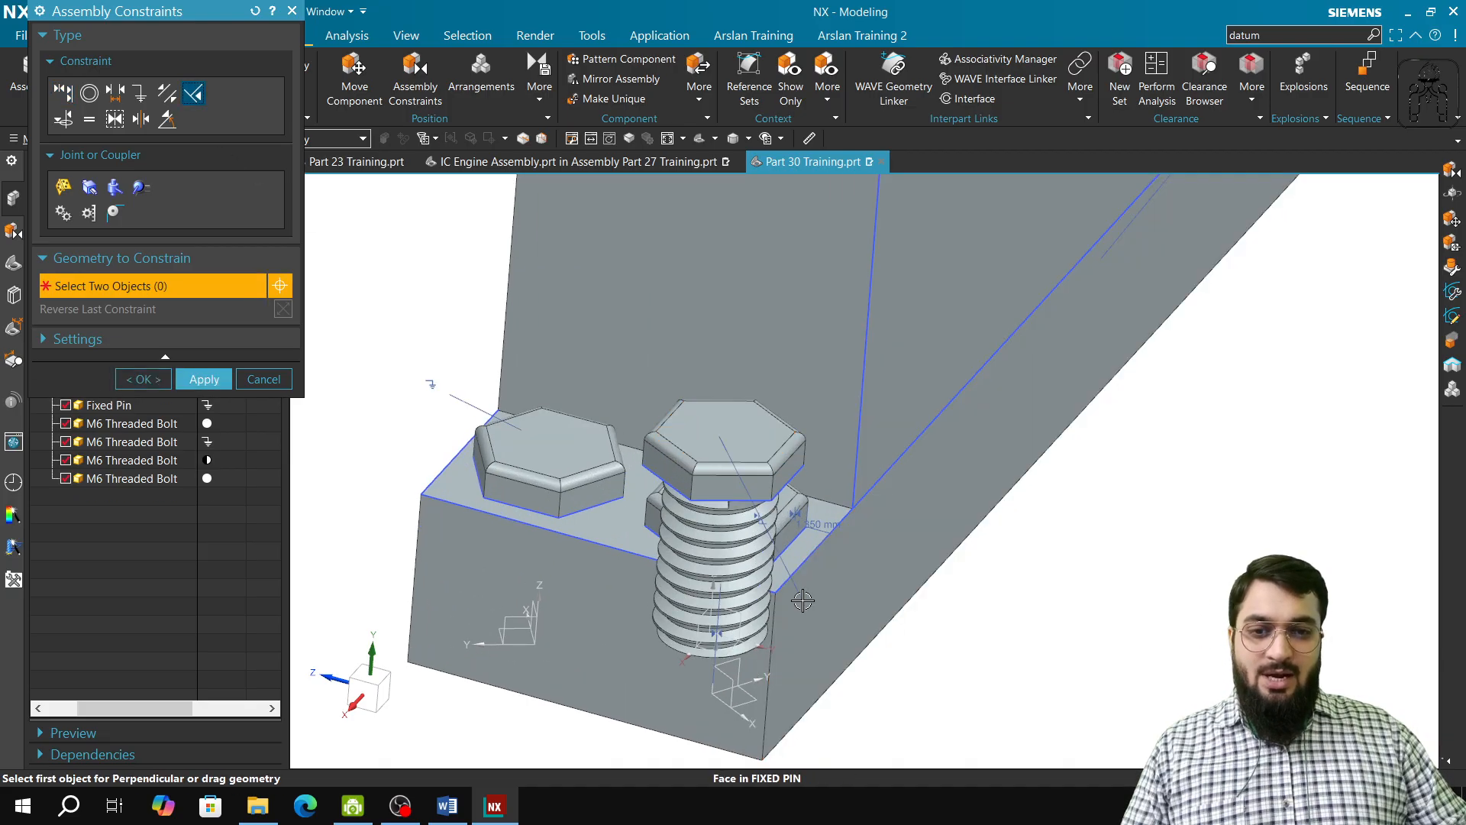
{"action": "left_click", "coordinate": [204, 378]}
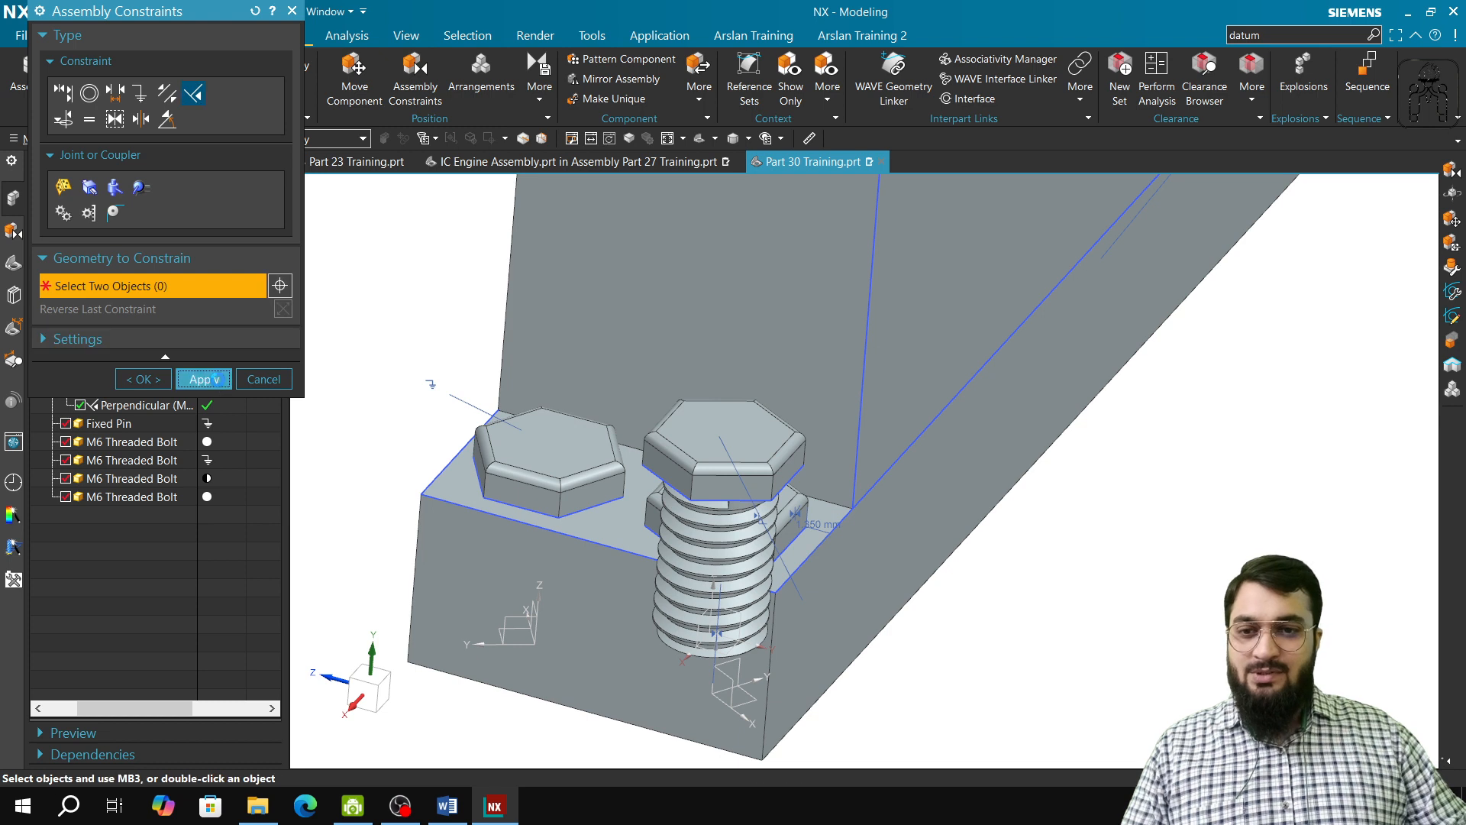
{"action": "left_click", "coordinate": [263, 379]}
Step: Show the degrees of freedom of the perpendicular-constrained M6 bolt and examine its rotation and translation arrows from several angles
{"action": "left_click", "coordinate": [553, 90]}
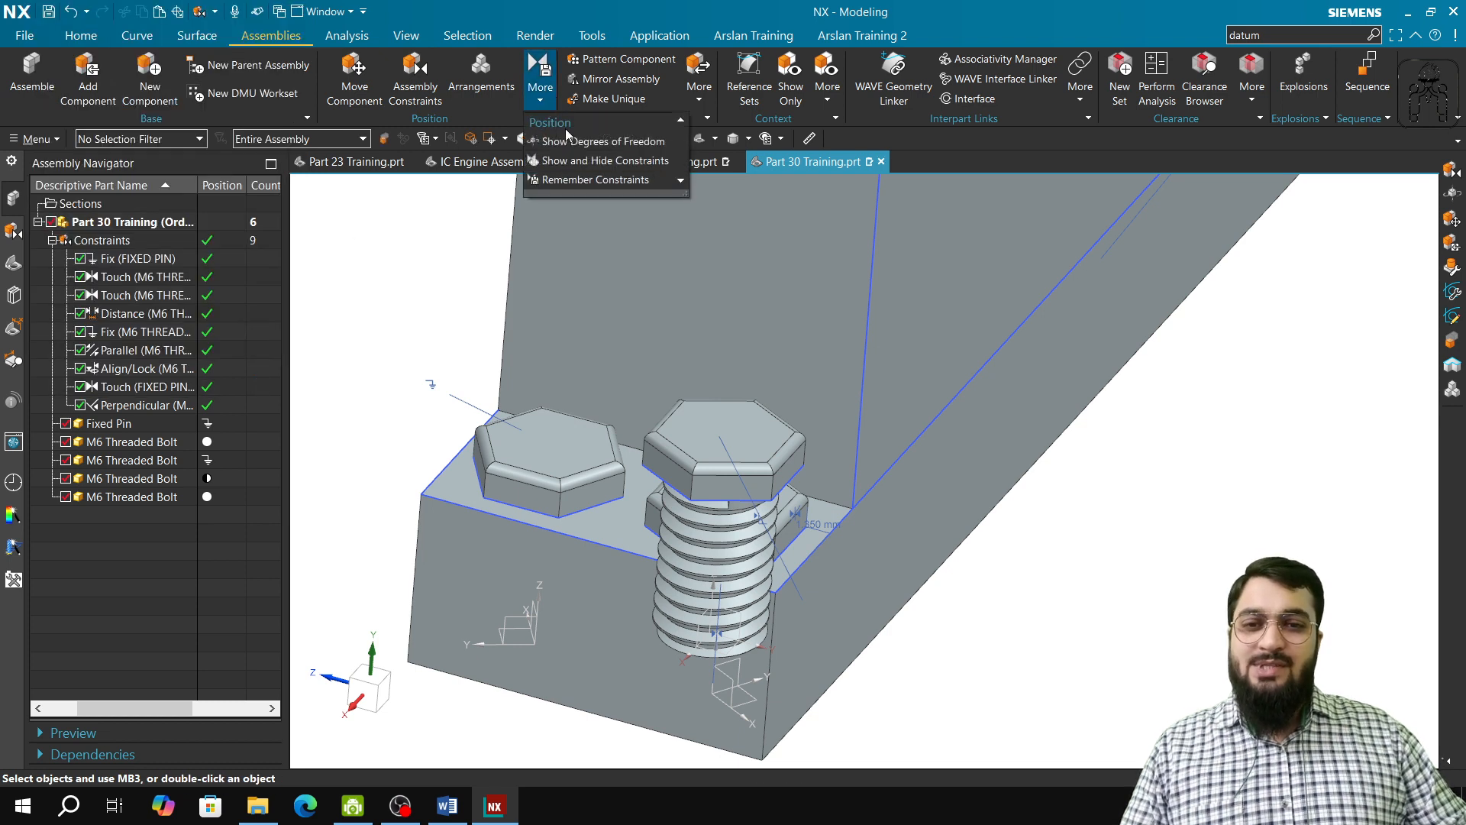
{"action": "left_click", "coordinate": [573, 142]}
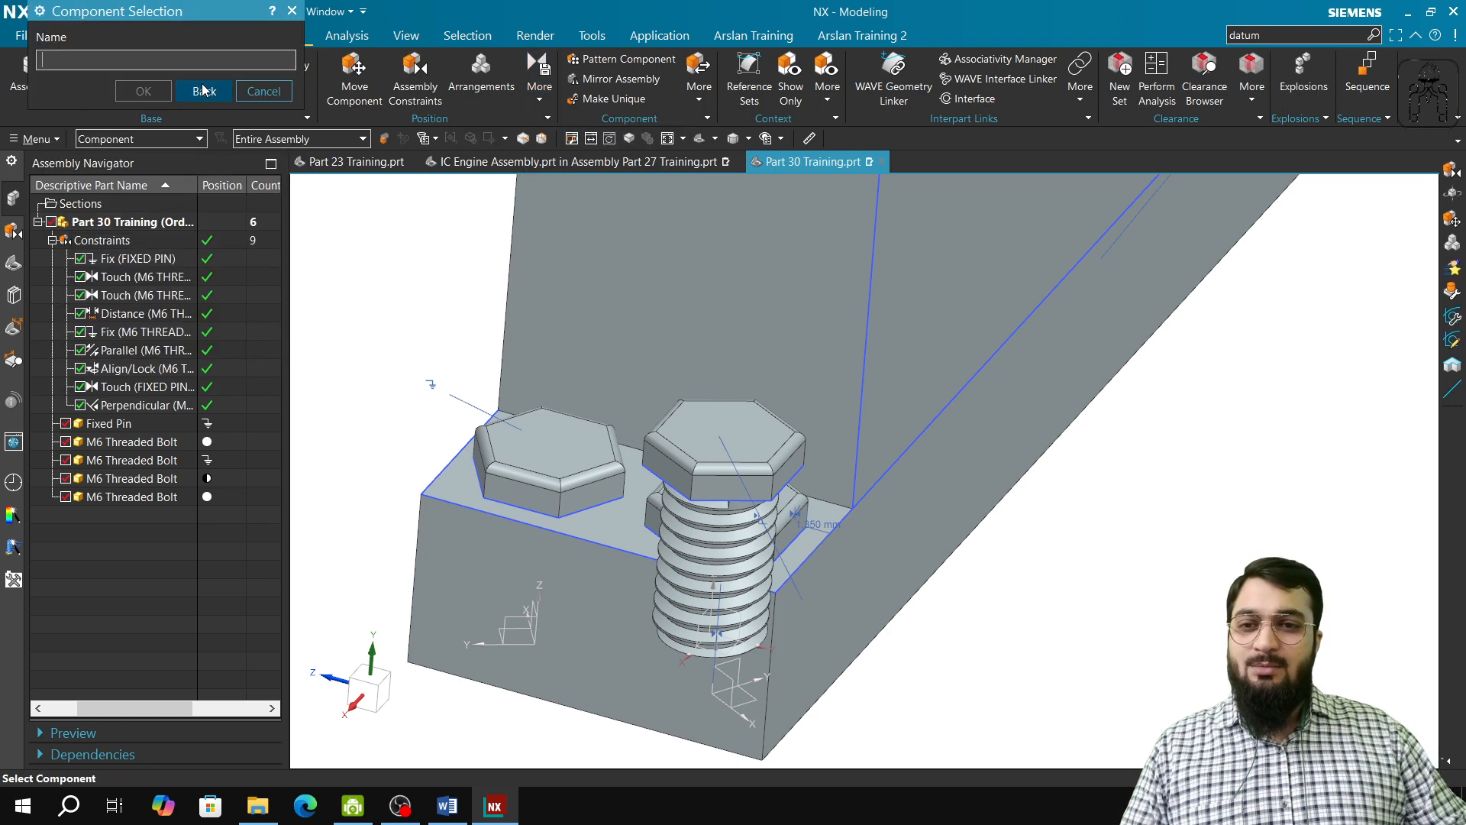
{"action": "left_click", "coordinate": [698, 534]}
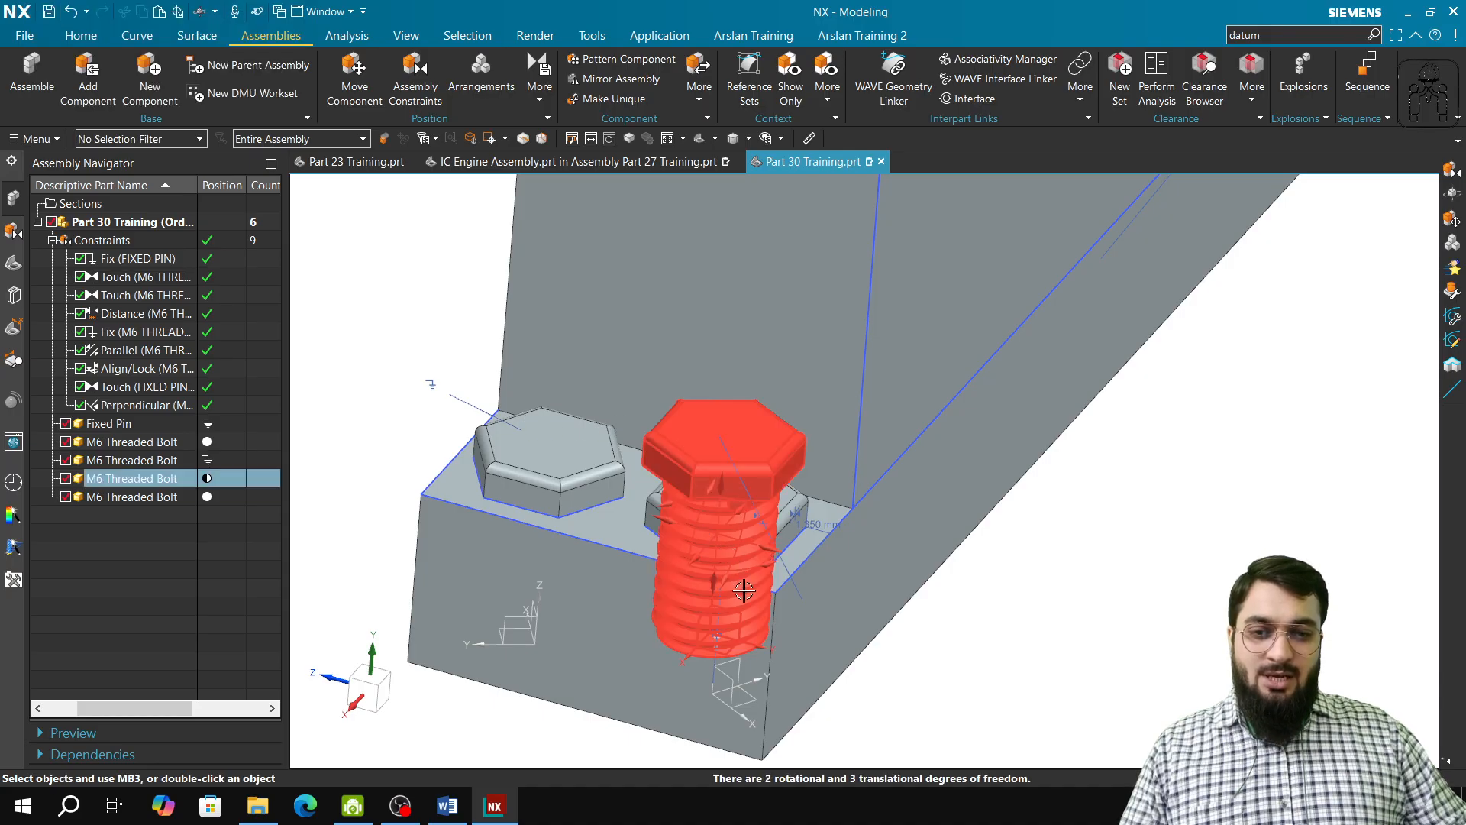
{"action": "mouse_move", "coordinate": [744, 591]}
{"action": "middle_mouse_down"}
{"action": "mouse_move", "coordinate": [714, 563]}
{"action": "mouse_move", "coordinate": [731, 598]}
{"action": "middle_mouse_up"}
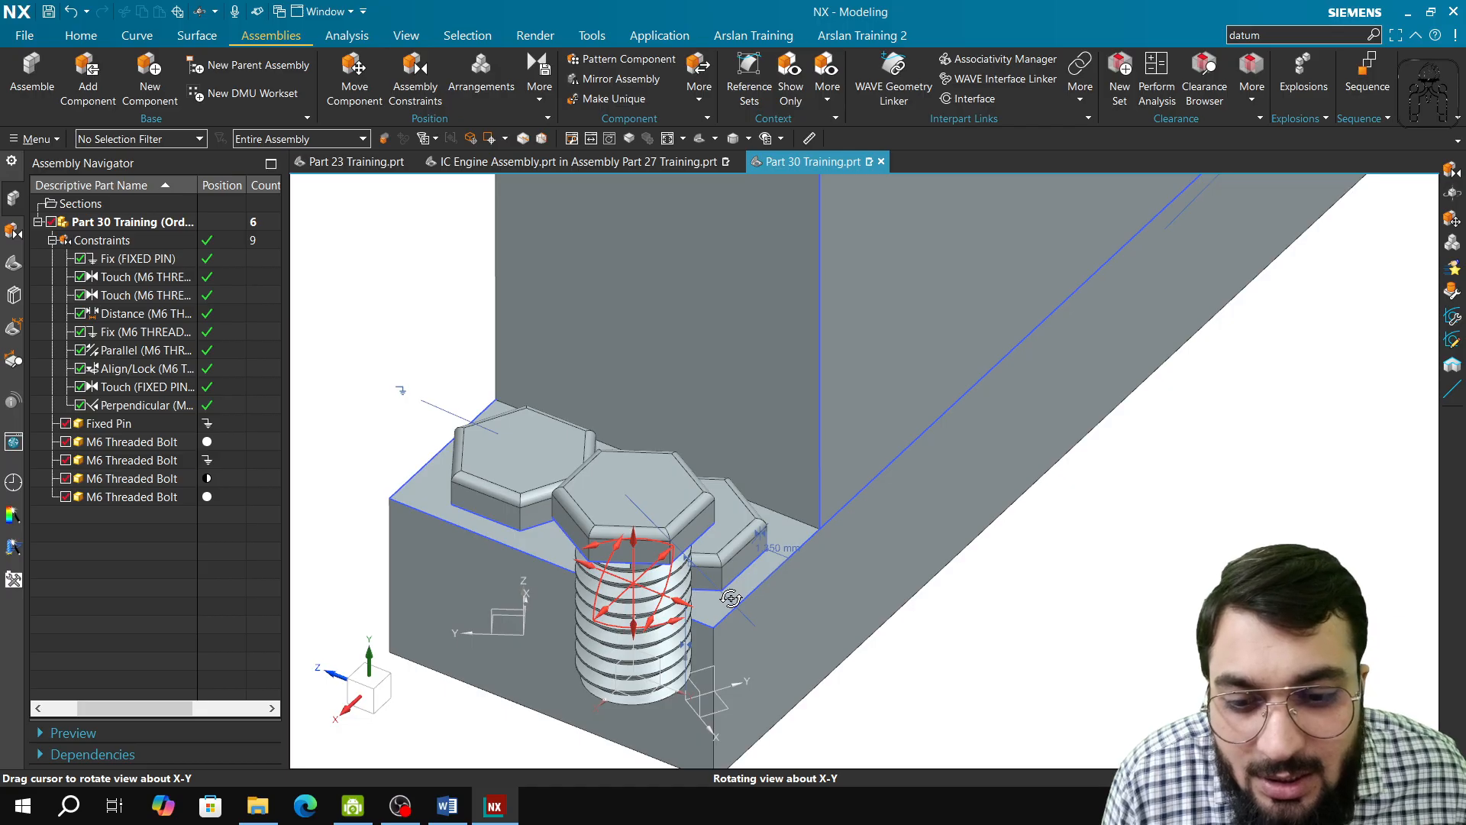
{"action": "middle_click_drag", "start_coordinate": [731, 598], "coordinate": [748, 592]}
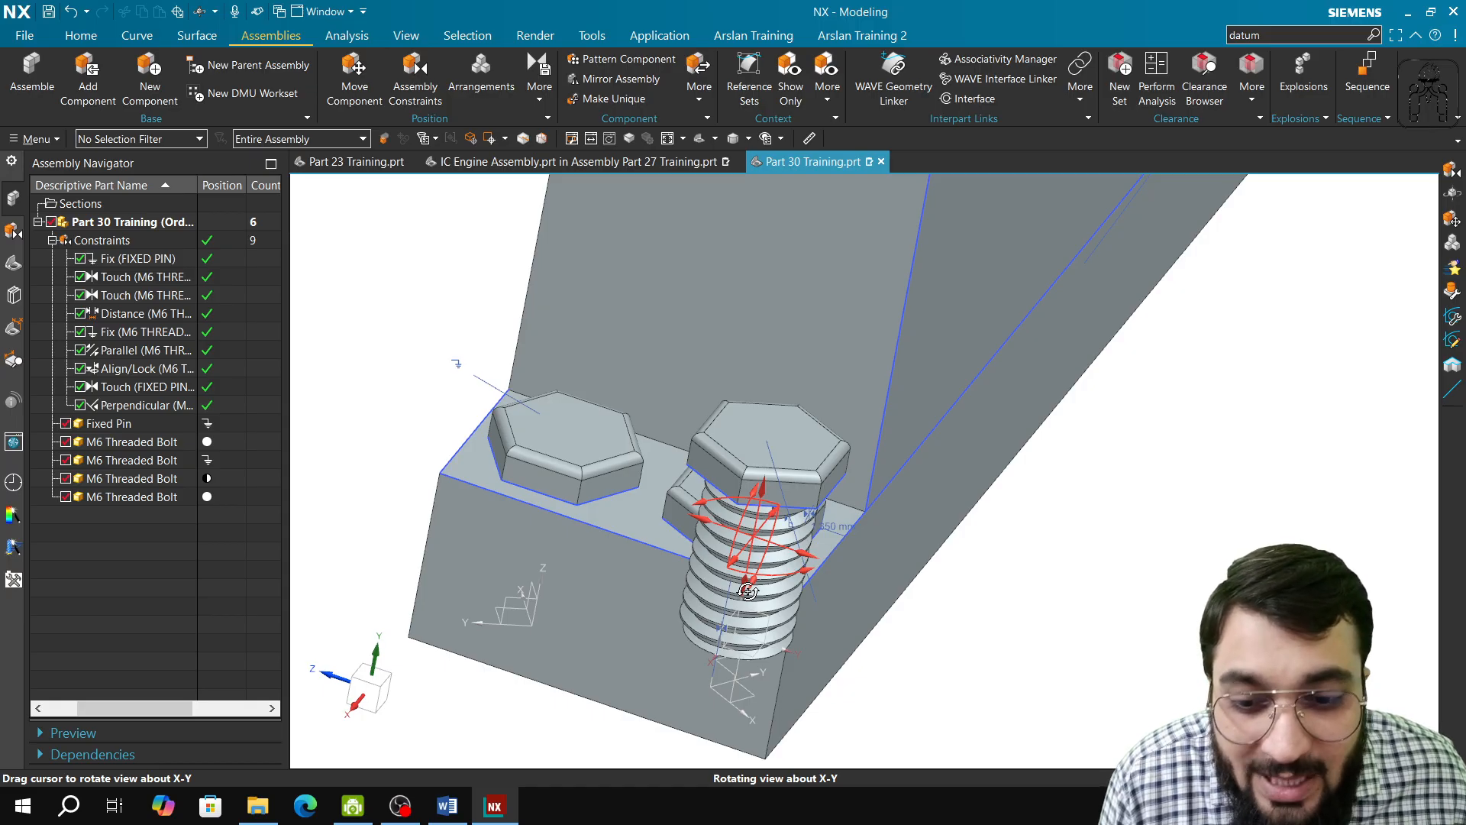
{"action": "middle_click_drag", "start_coordinate": [748, 591], "coordinate": [741, 585]}
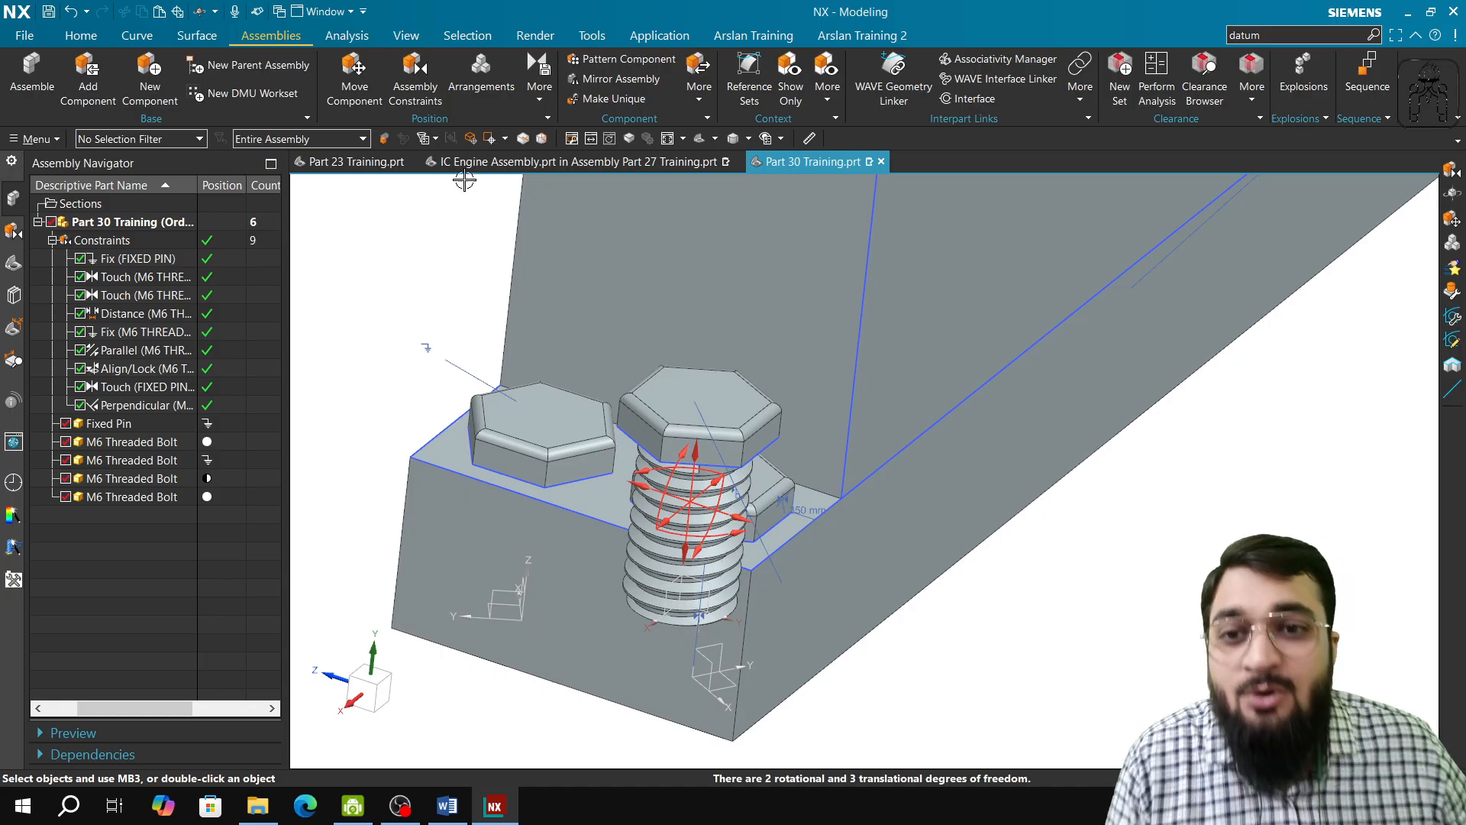
Step: Try to rotate and shift the perpendicular-constrained bolt dynamically with Move Component, and discard the changes
{"action": "left_click", "coordinate": [417, 95]}
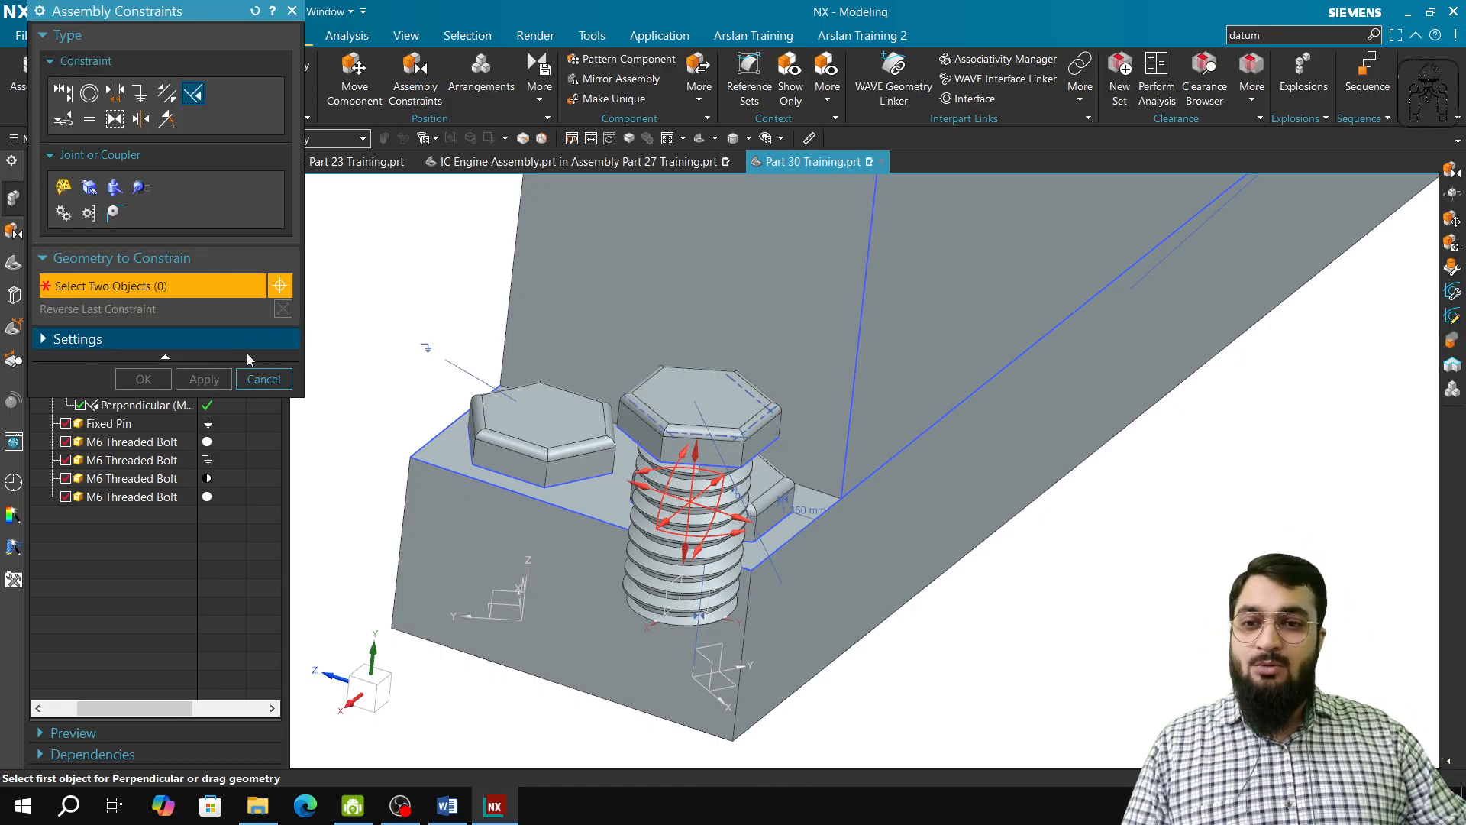
{"action": "left_click", "coordinate": [258, 382]}
{"action": "left_click", "coordinate": [354, 80]}
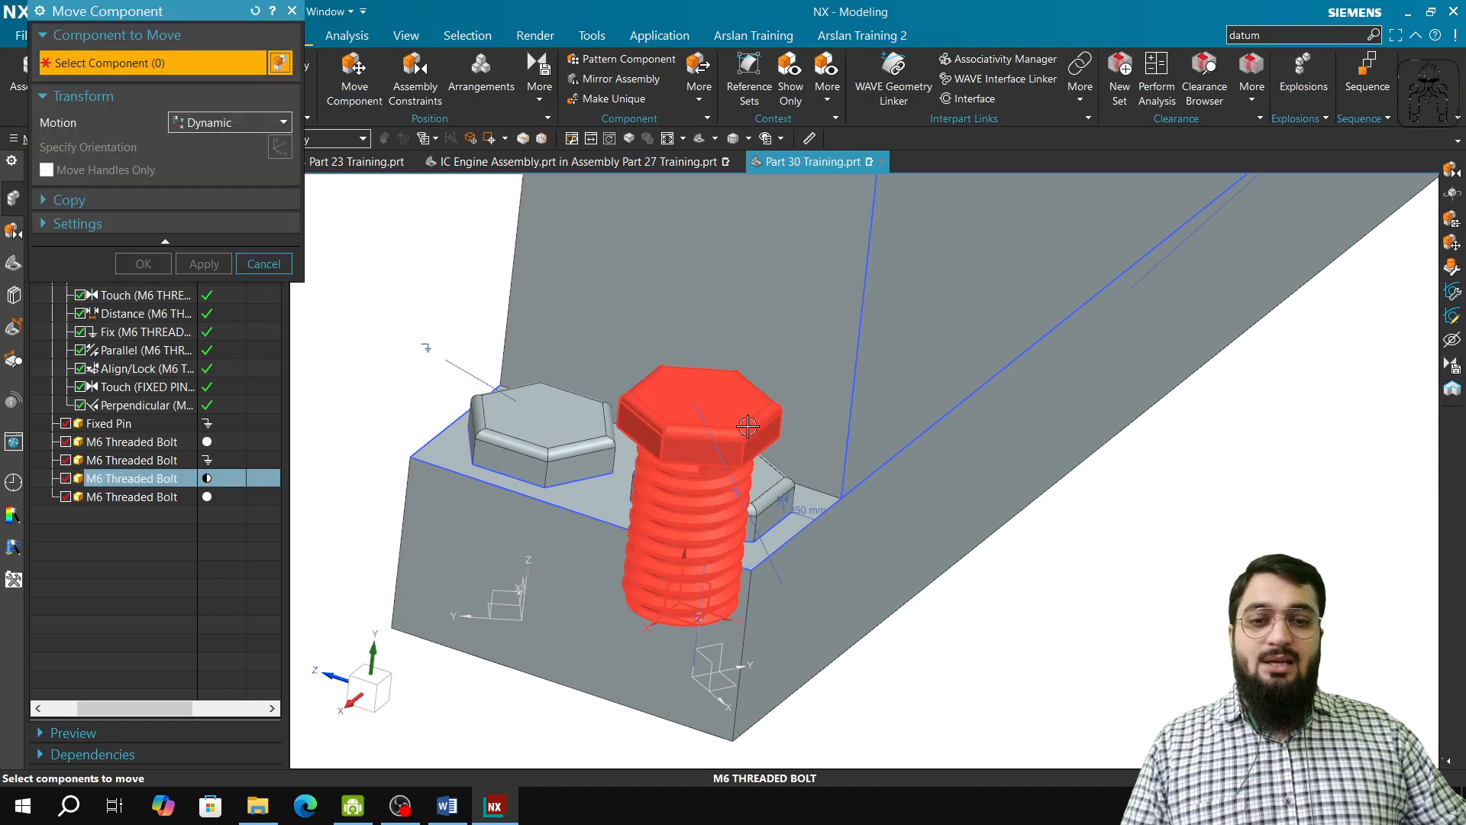
{"action": "left_click", "coordinate": [177, 152]}
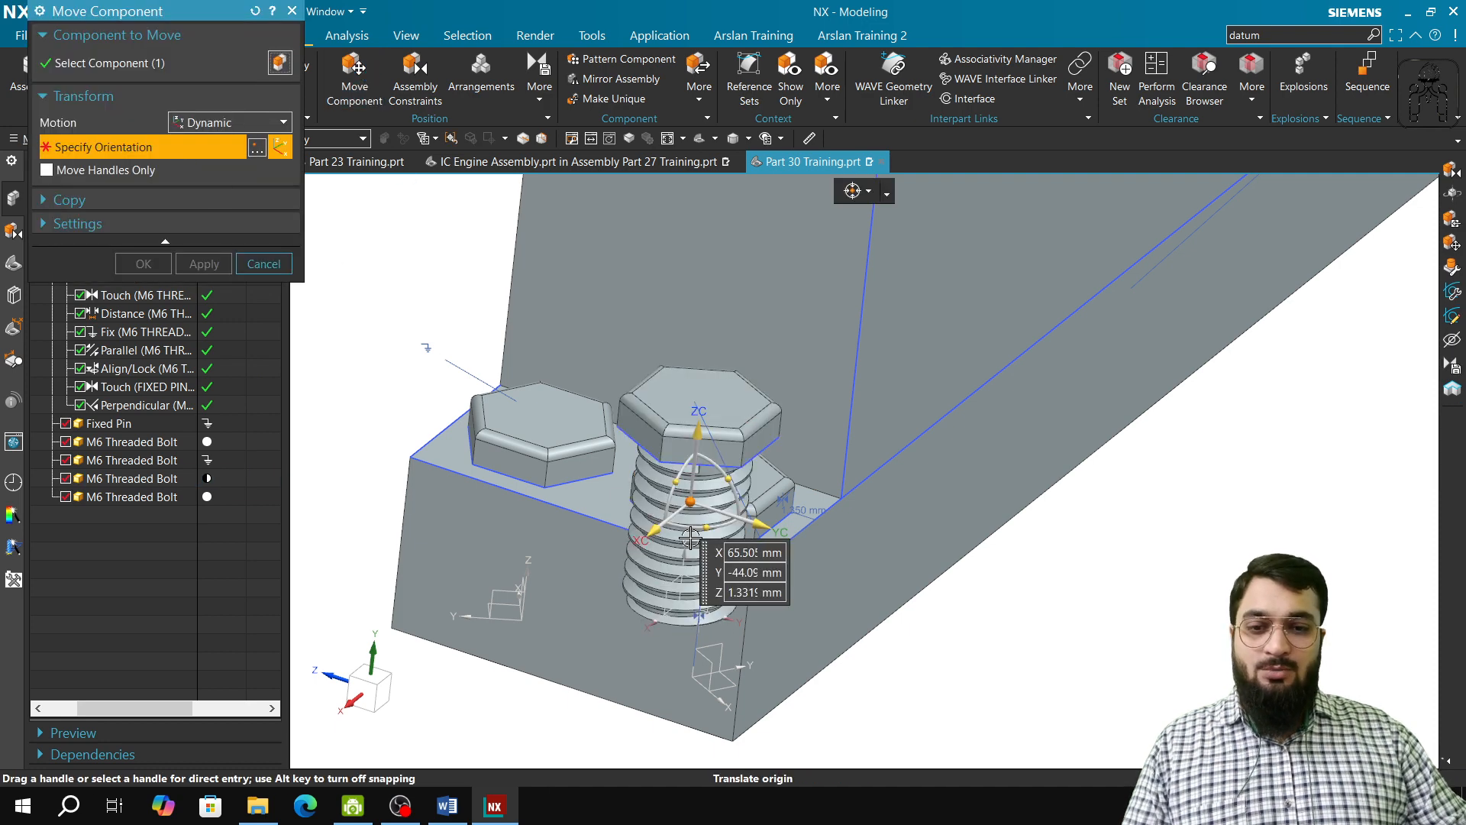
{"action": "left_click_drag", "start_coordinate": [724, 485], "coordinate": [762, 469]}
{"action": "left_click_drag", "start_coordinate": [677, 456], "coordinate": [656, 553]}
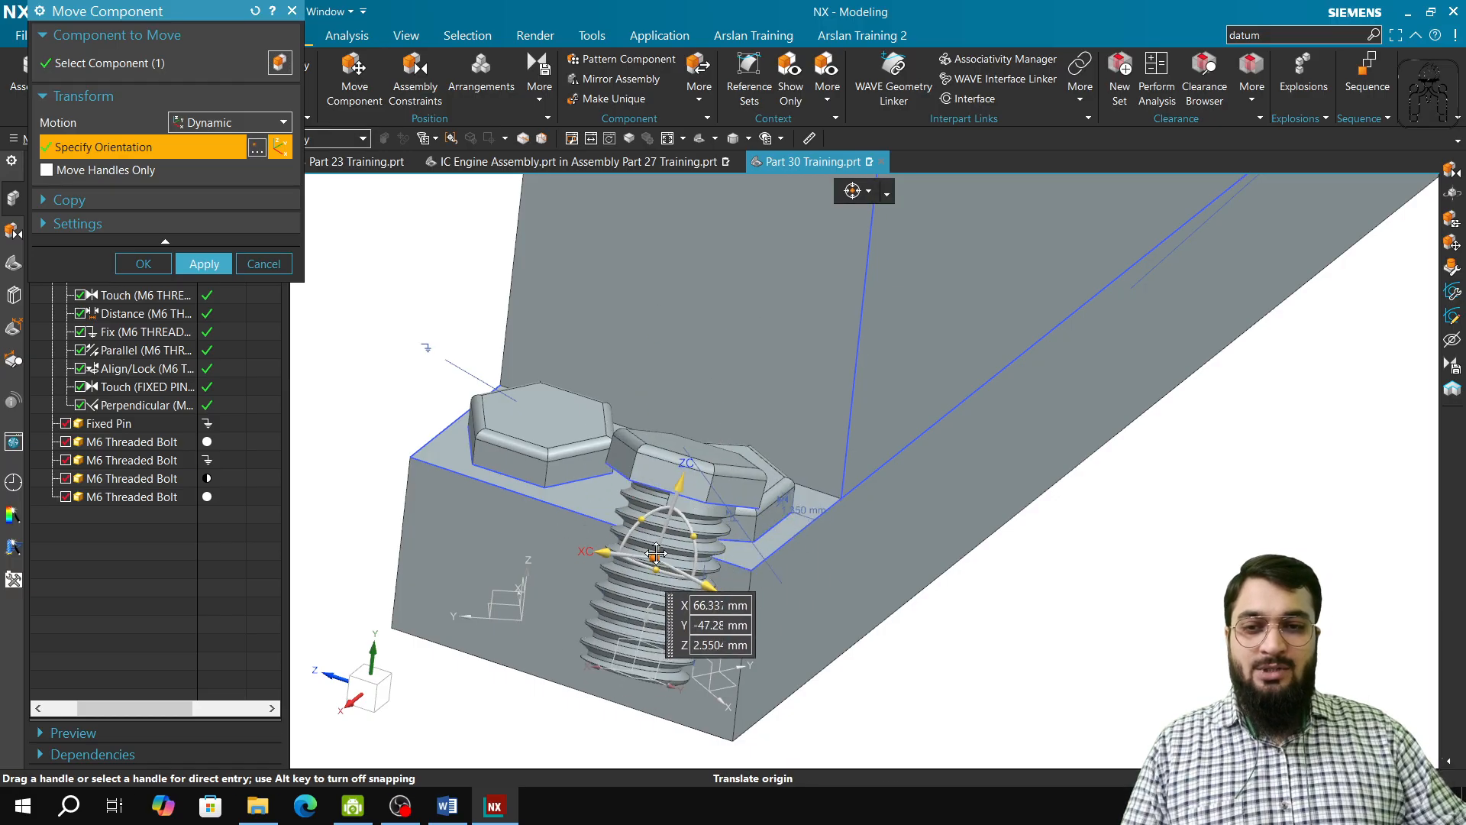
{"action": "left_click", "coordinate": [248, 268]}
{"action": "left_click", "coordinate": [808, 423]}
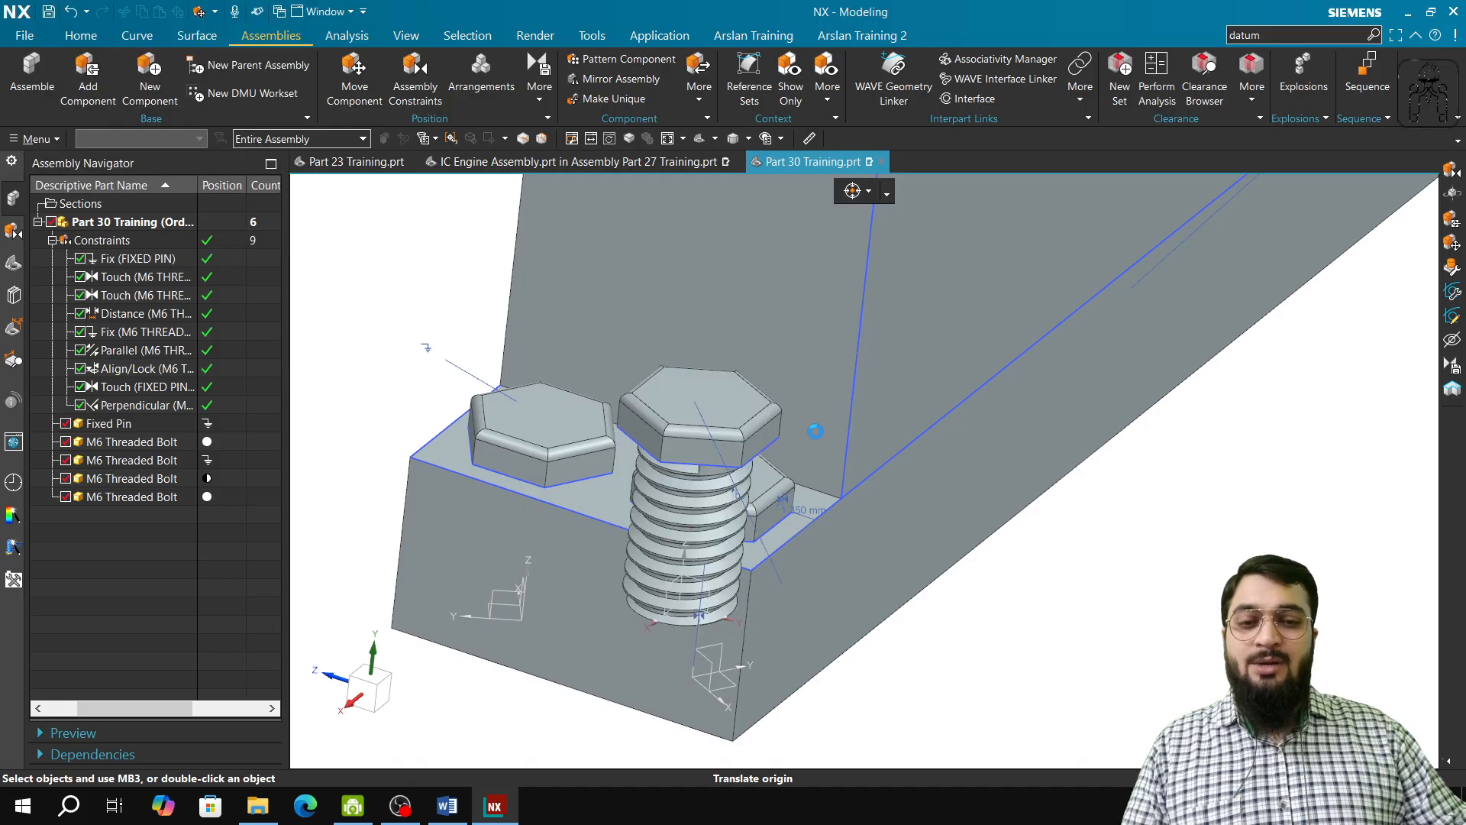
Step: Start an Align/Lock constraint for the empty threaded hole beside the bolt at the base's other end
{"action": "scroll", "coordinate": [706, 469], "scroll_direction": "up", "scroll_amount": 1}
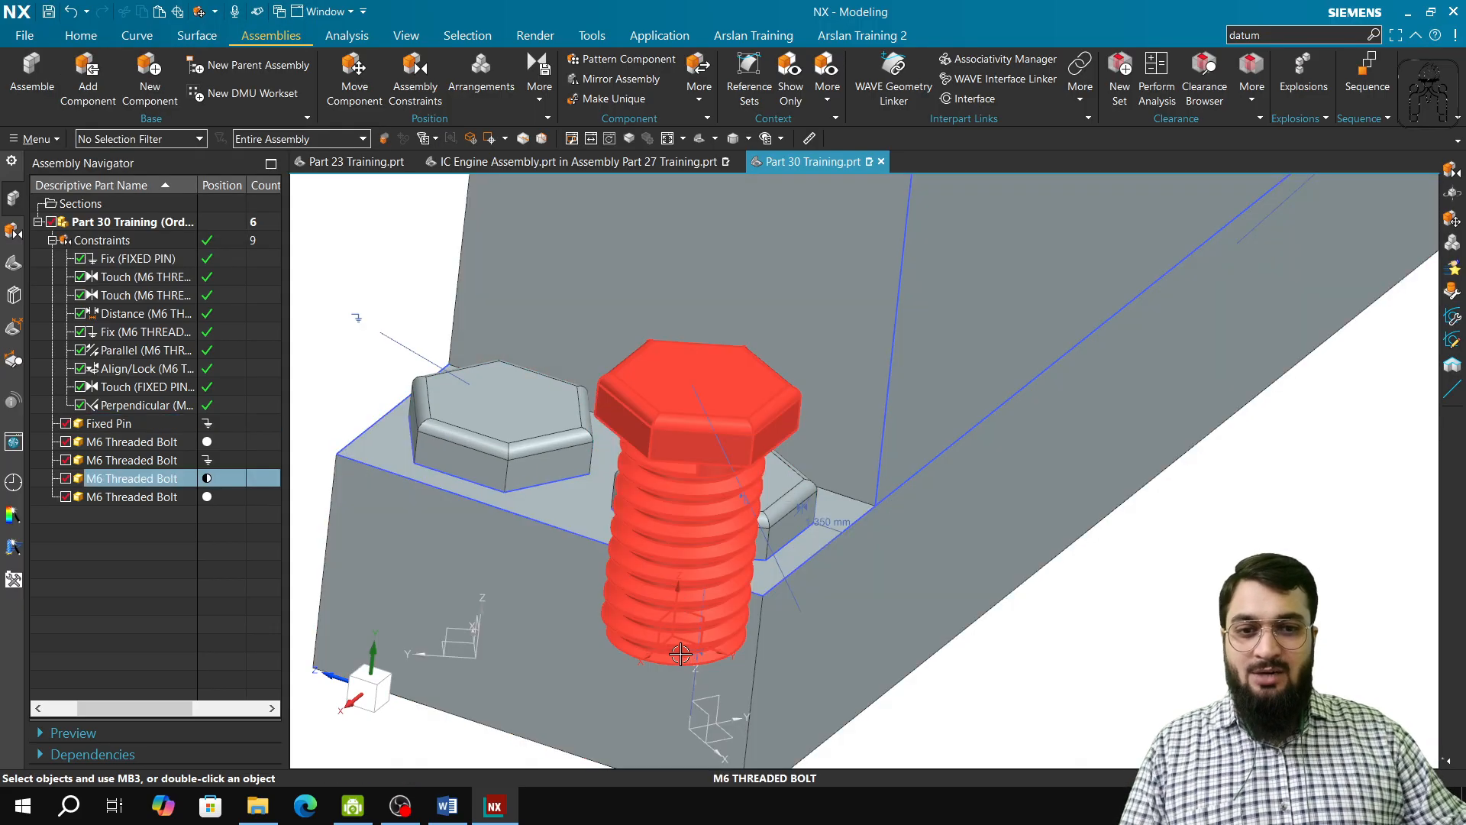
{"action": "middle_click_drag", "start_coordinate": [681, 653], "coordinate": [844, 672]}
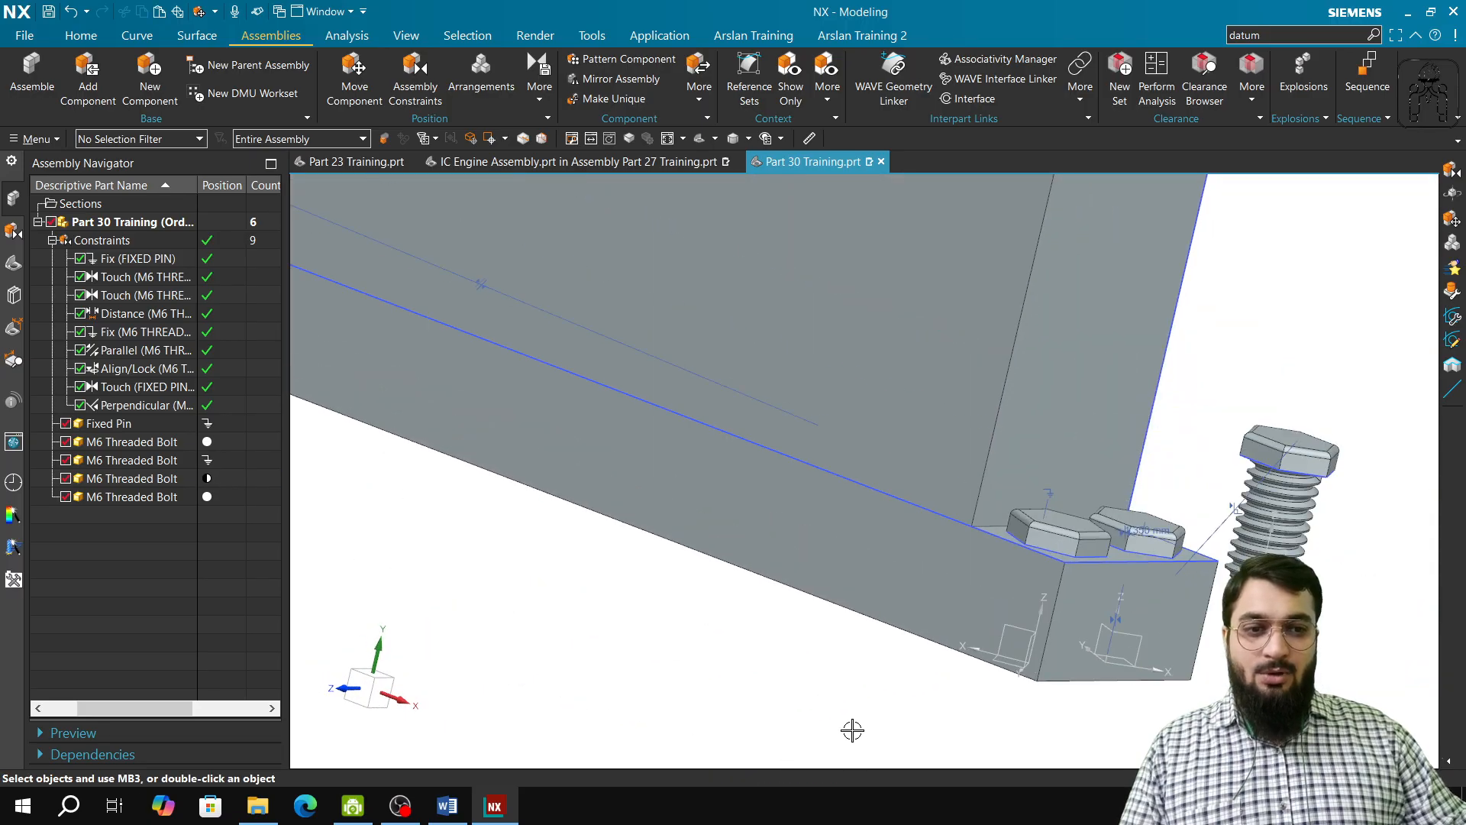
{"action": "mouse_move", "coordinate": [853, 730]}
{"action": "middle_mouse_down"}
{"action": "mouse_move", "coordinate": [809, 687]}
{"action": "mouse_move", "coordinate": [786, 703]}
{"action": "mouse_move", "coordinate": [877, 694]}
{"action": "mouse_move", "coordinate": [868, 721]}
{"action": "middle_mouse_up"}
{"action": "scroll", "coordinate": [452, 602], "scroll_direction": "up", "scroll_amount": 3}
{"action": "middle_click_drag", "start_coordinate": [483, 628], "coordinate": [771, 619], "text": "shift"}
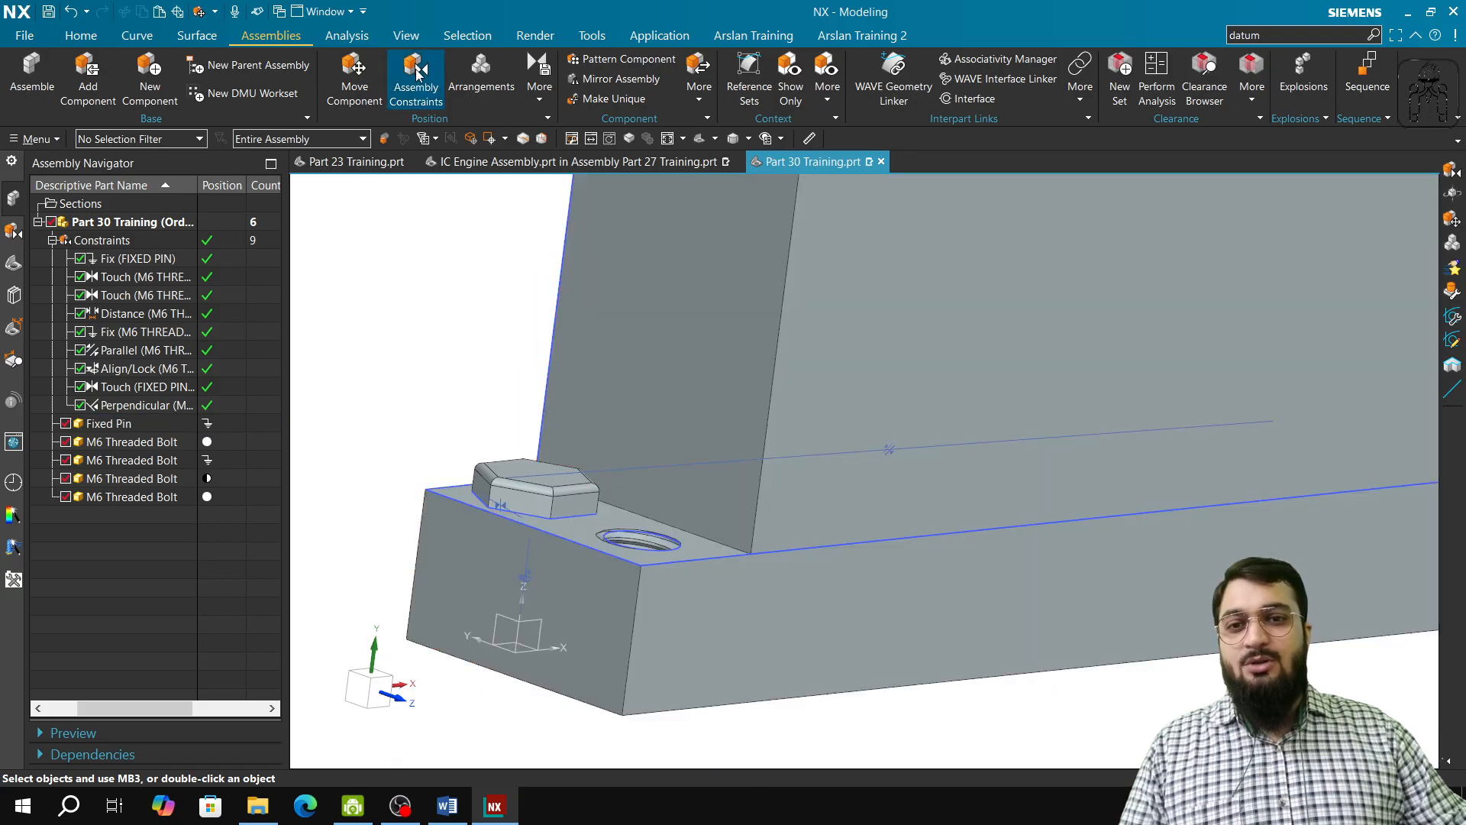
{"action": "left_click", "coordinate": [415, 77]}
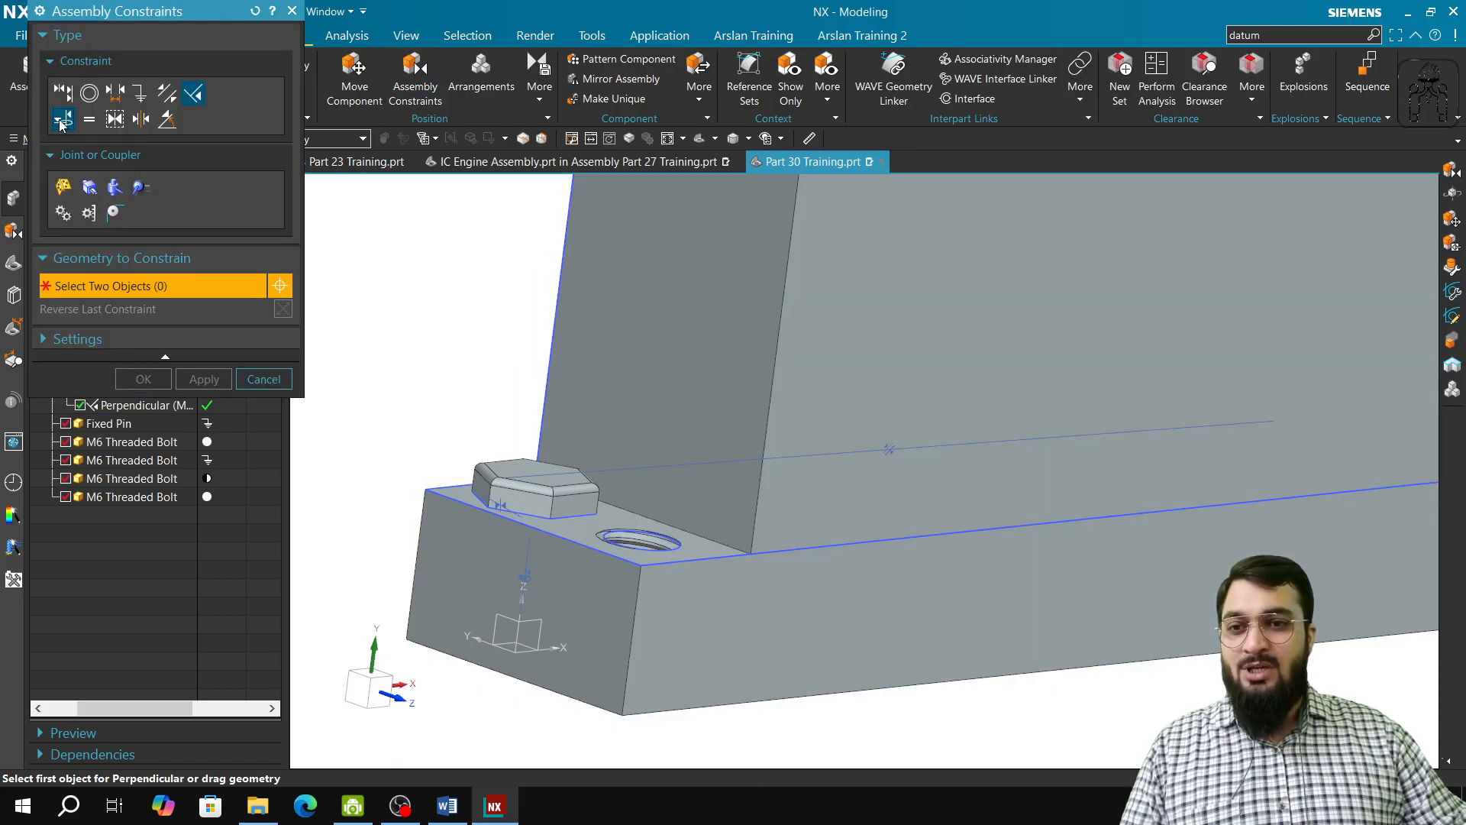
{"action": "middle_click_drag", "start_coordinate": [640, 599], "coordinate": [727, 439], "text": "shift"}
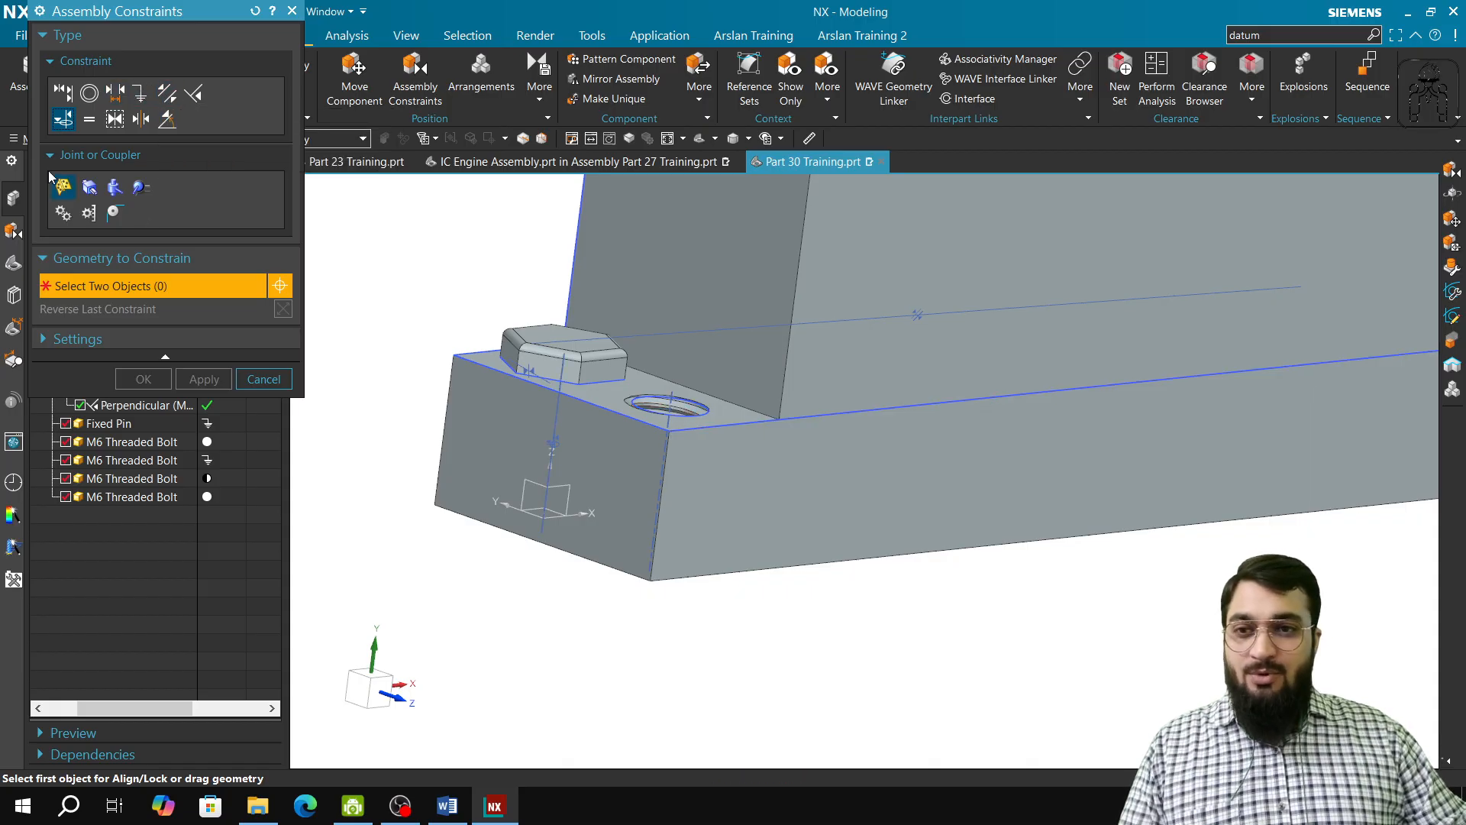
Step: Review the orientation options of the Touch/Align constraint and return to the Align/Lock type
{"action": "left_click", "coordinate": [67, 97]}
{"action": "left_click", "coordinate": [239, 289]}
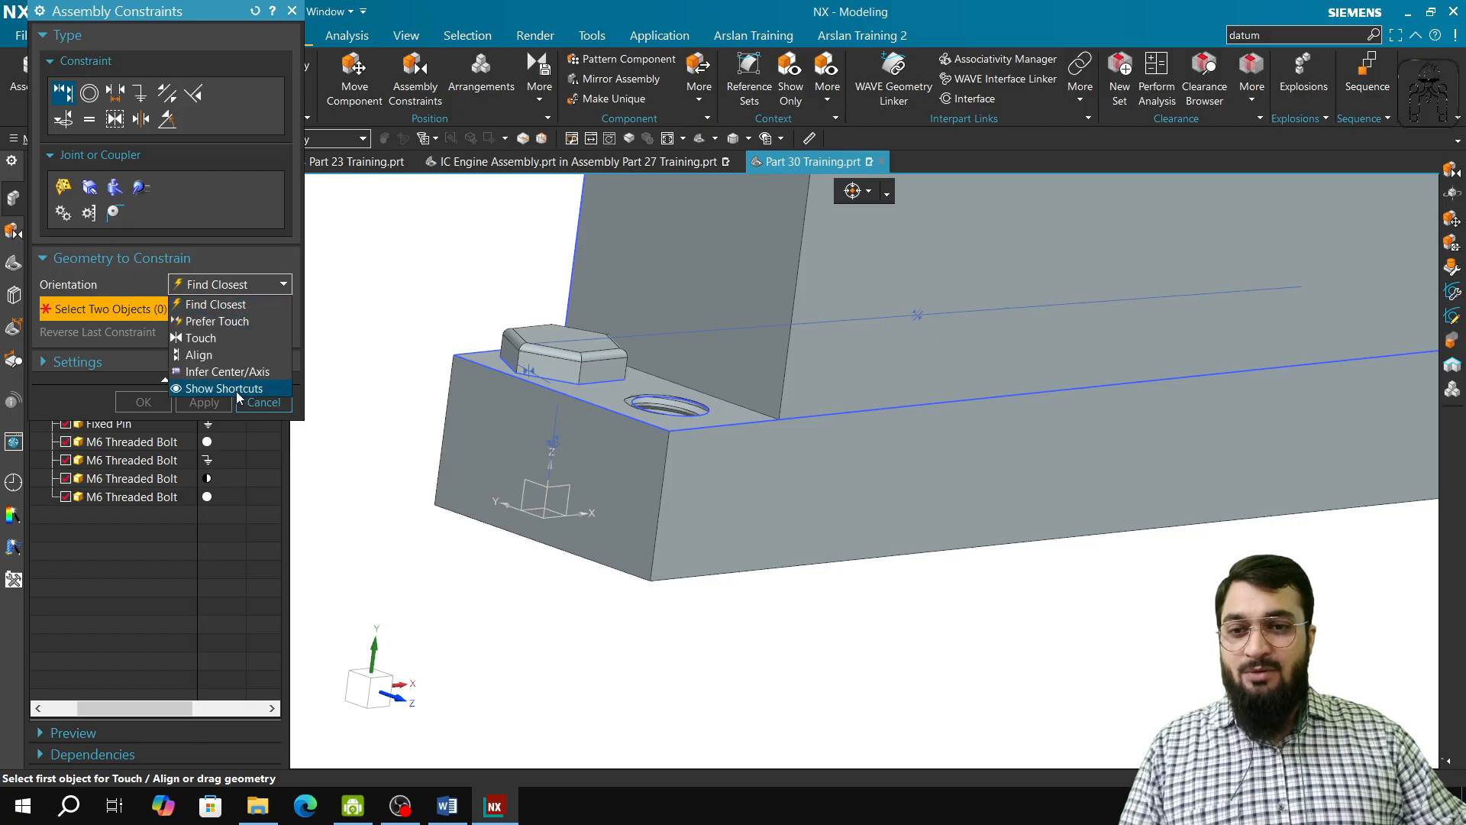
{"action": "left_click", "coordinate": [229, 301]}
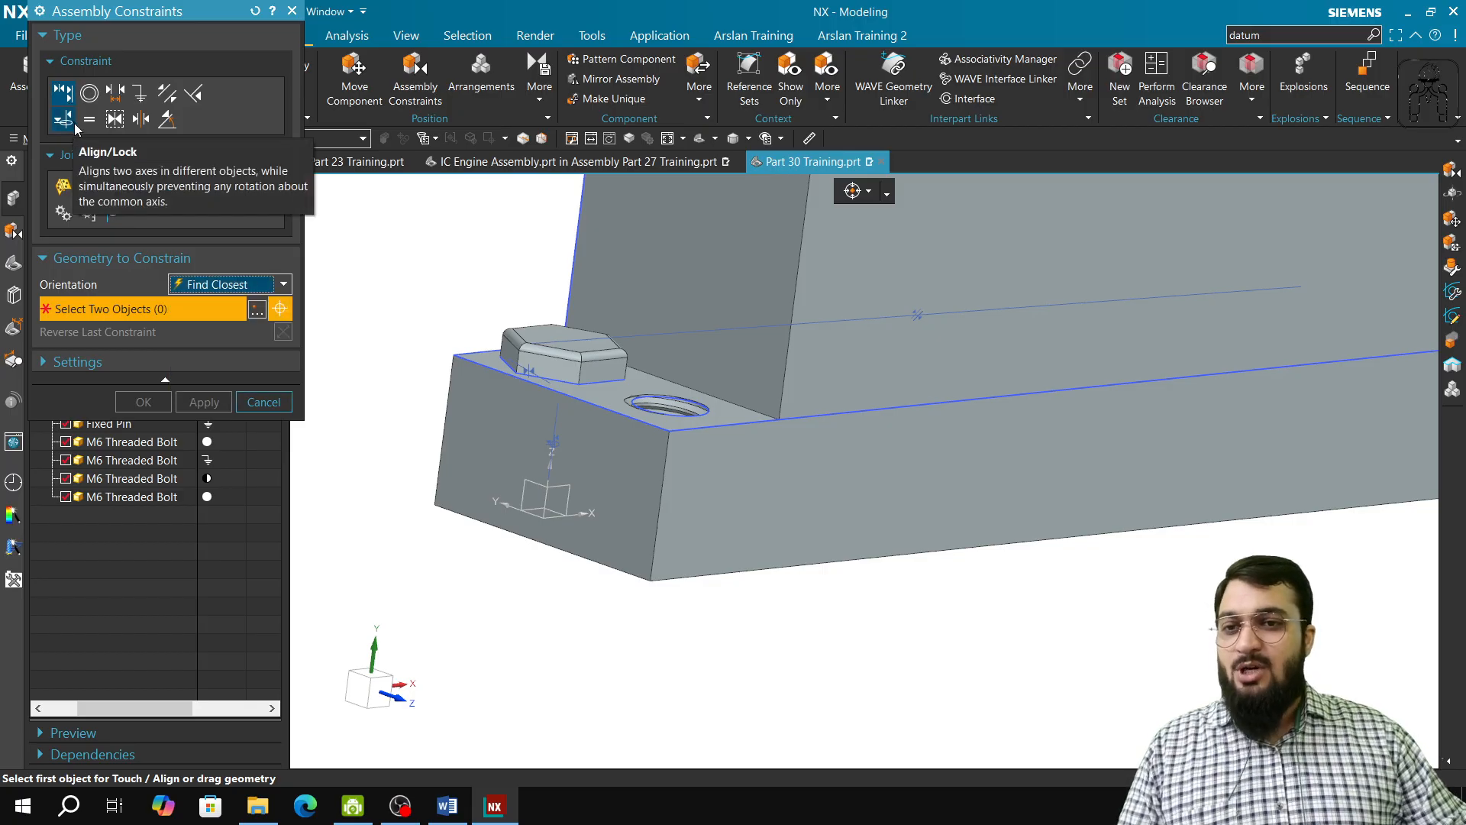
{"action": "left_click", "coordinate": [67, 121]}
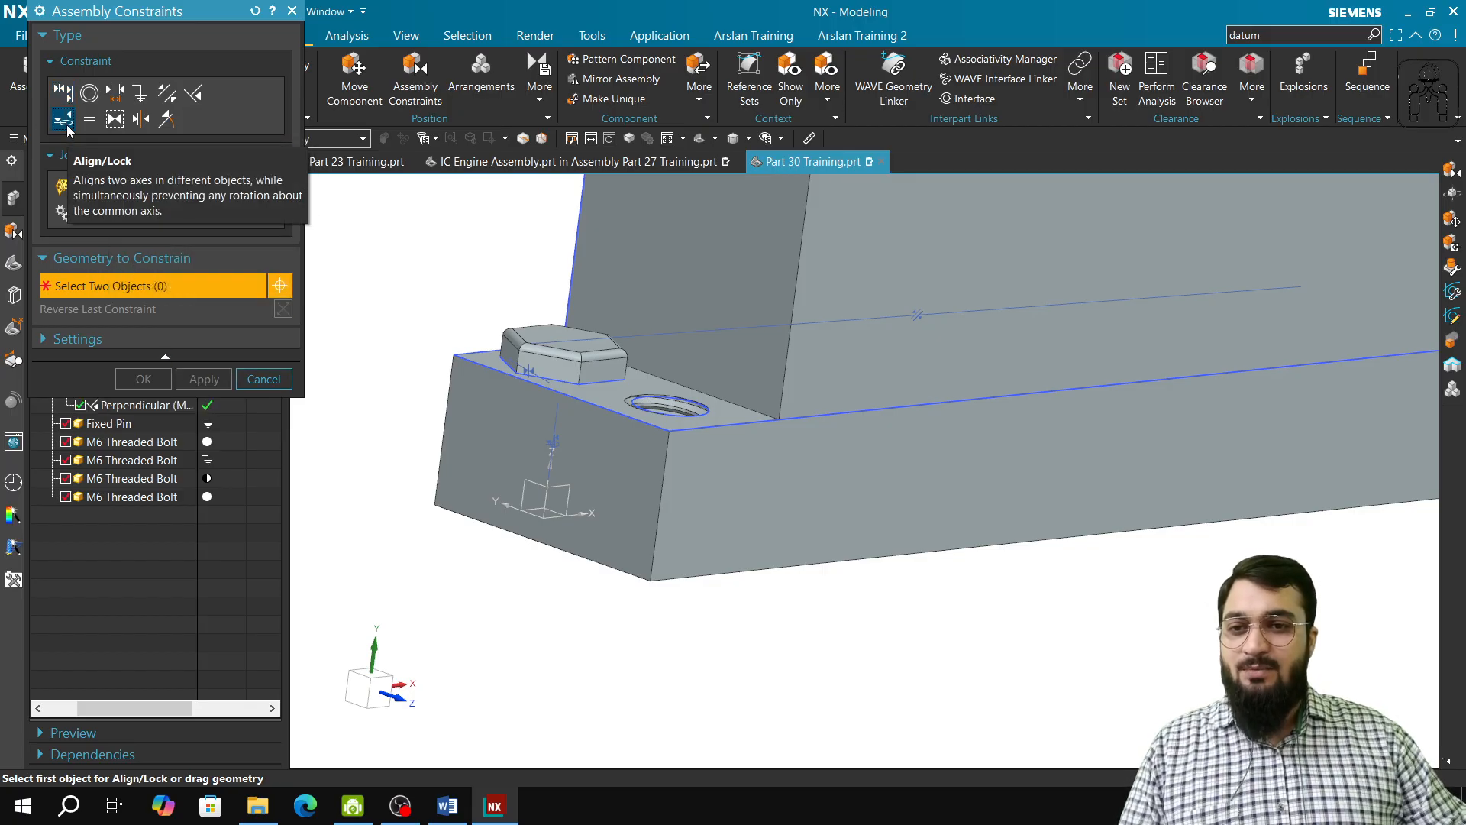
Step: Apply an Align/Lock constraint between the empty hole's centerline and the threaded shank of the raised M6 bolt
{"action": "scroll", "coordinate": [686, 435], "scroll_direction": "up", "scroll_amount": 3}
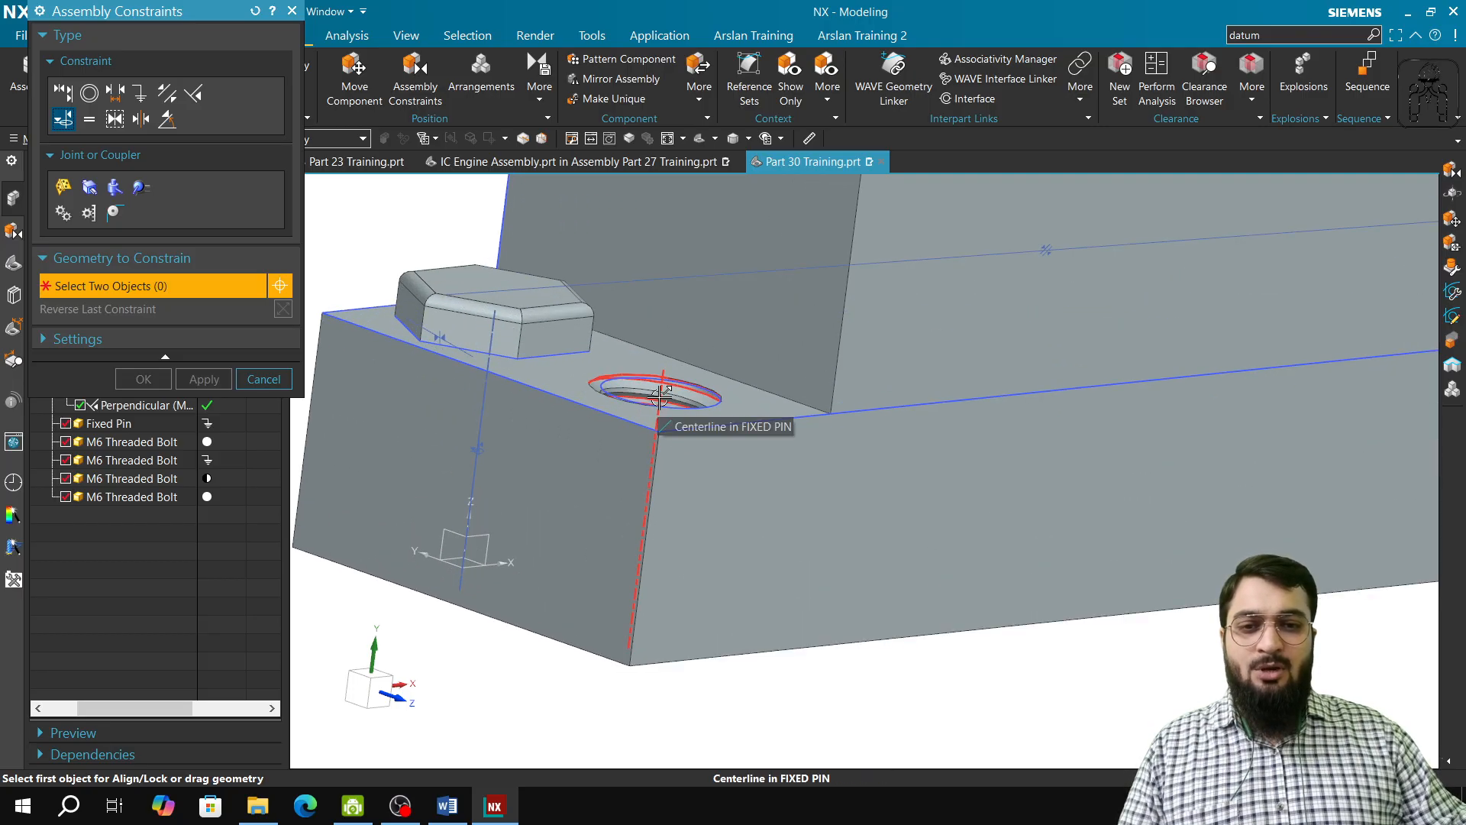
{"action": "left_click", "coordinate": [660, 396]}
{"action": "mouse_move", "coordinate": [781, 528]}
{"action": "middle_mouse_down"}
{"action": "mouse_move", "coordinate": [914, 520]}
{"action": "mouse_move", "coordinate": [923, 484]}
{"action": "mouse_move", "coordinate": [860, 491]}
{"action": "mouse_move", "coordinate": [820, 538]}
{"action": "mouse_move", "coordinate": [799, 506]}
{"action": "middle_mouse_up"}
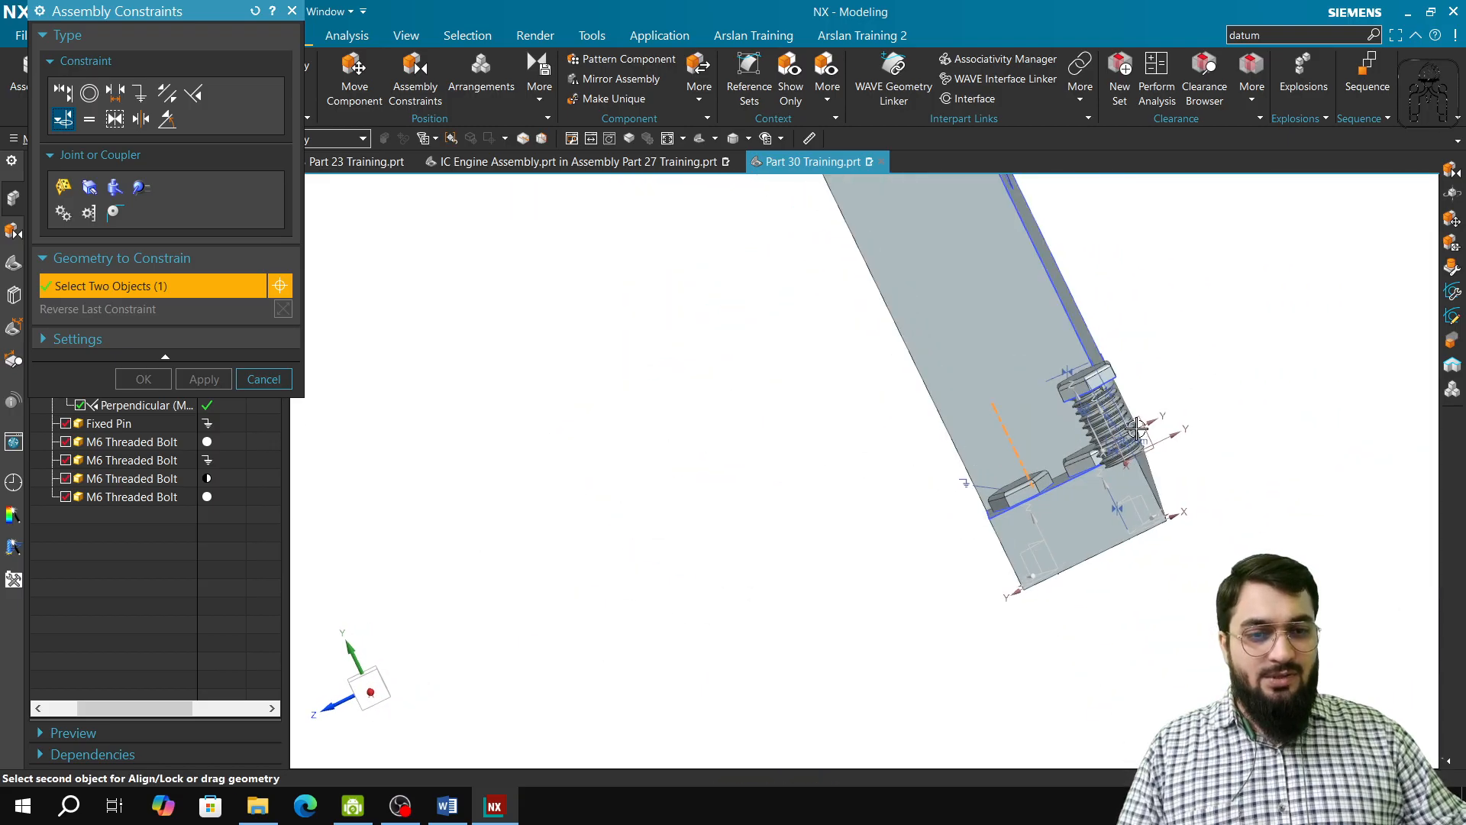
{"action": "scroll", "coordinate": [1137, 428], "scroll_direction": "up", "scroll_amount": 5}
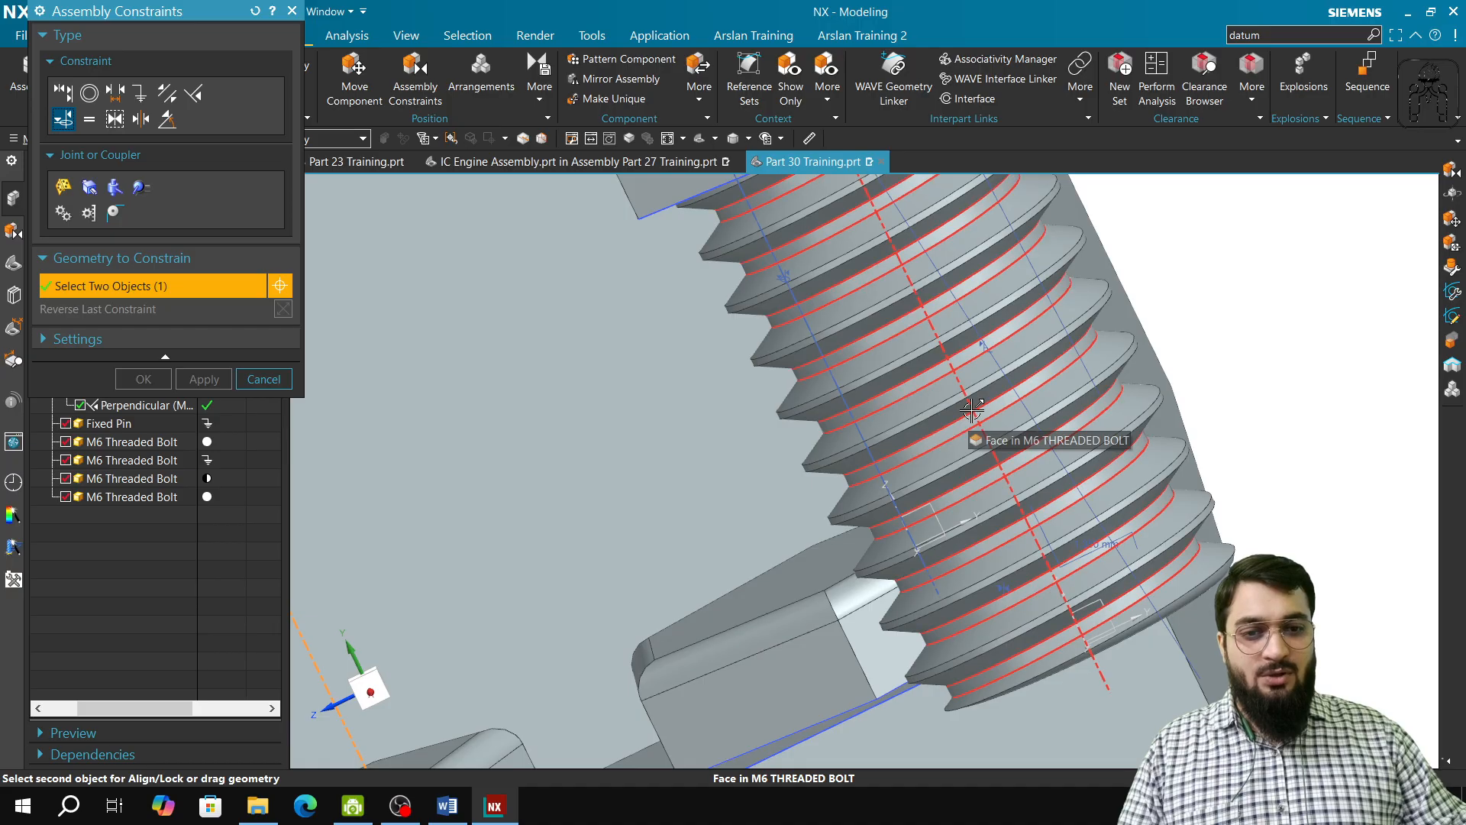
{"action": "left_click", "coordinate": [973, 411]}
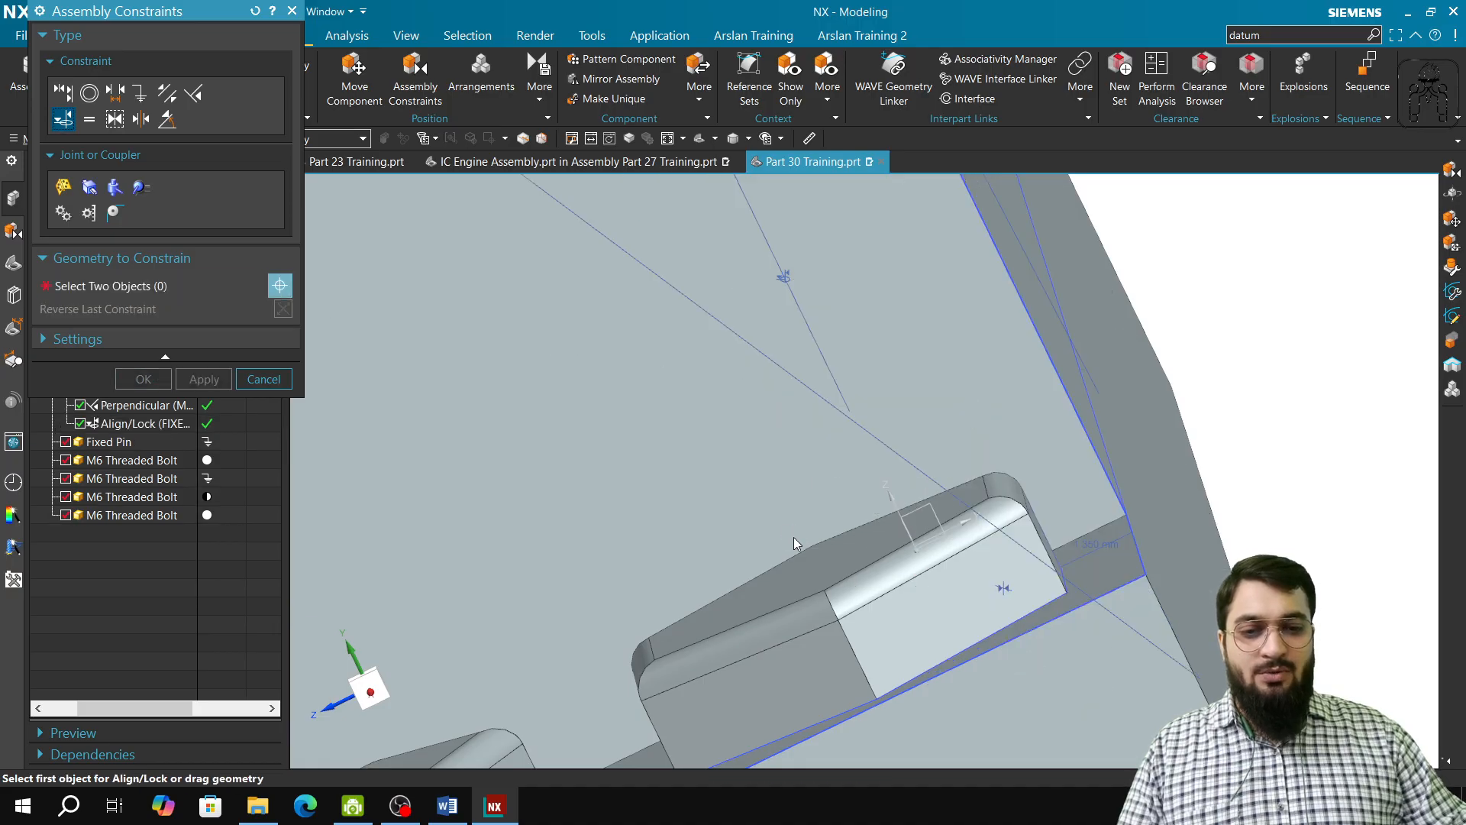
{"action": "scroll", "coordinate": [794, 543], "scroll_direction": "down", "scroll_amount": 5}
{"action": "middle_click_drag", "start_coordinate": [794, 543], "coordinate": [893, 514]}
{"action": "scroll", "coordinate": [716, 560], "scroll_direction": "up", "scroll_amount": 4}
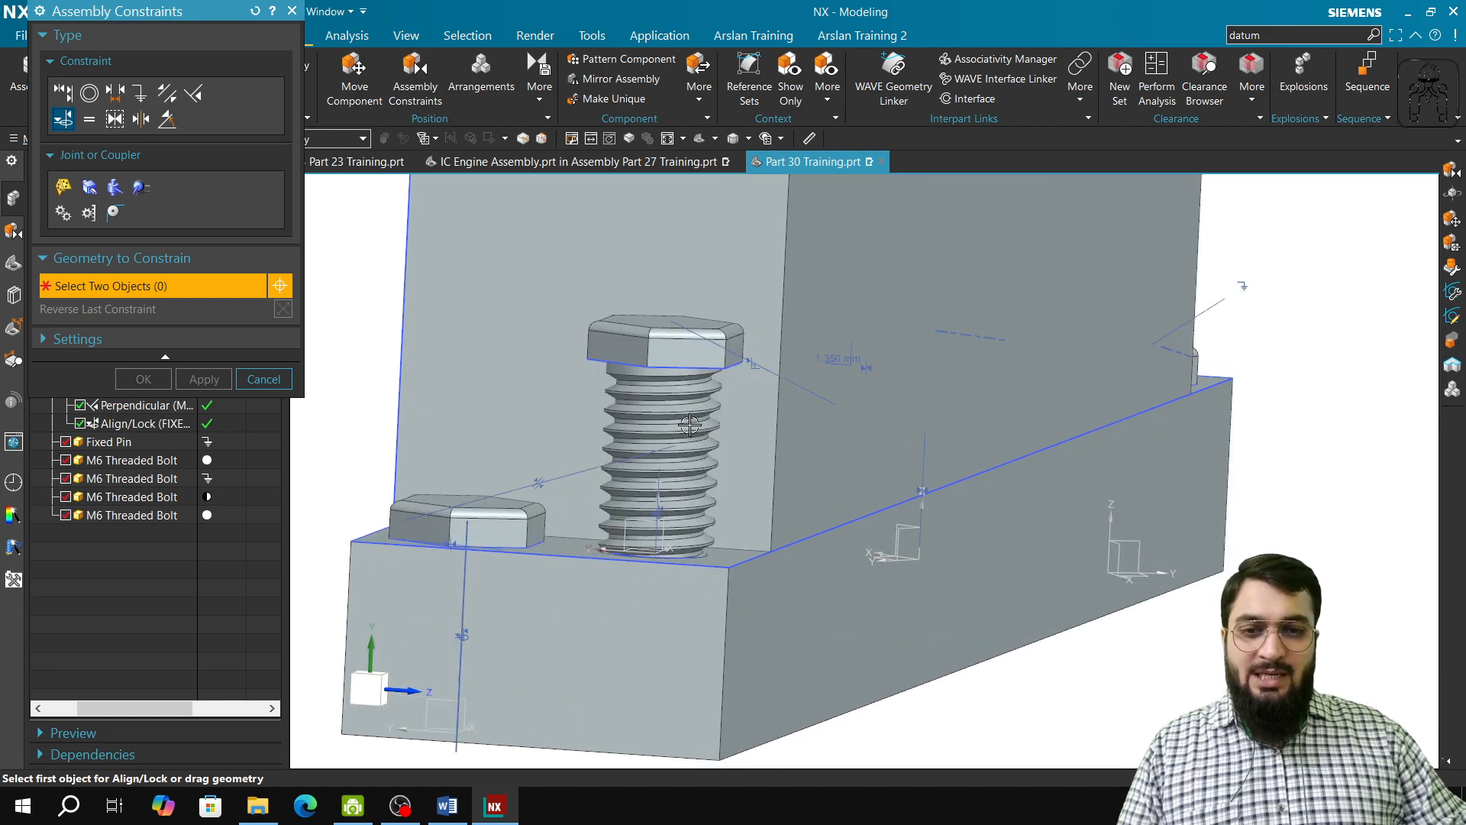
{"action": "left_click", "coordinate": [264, 380]}
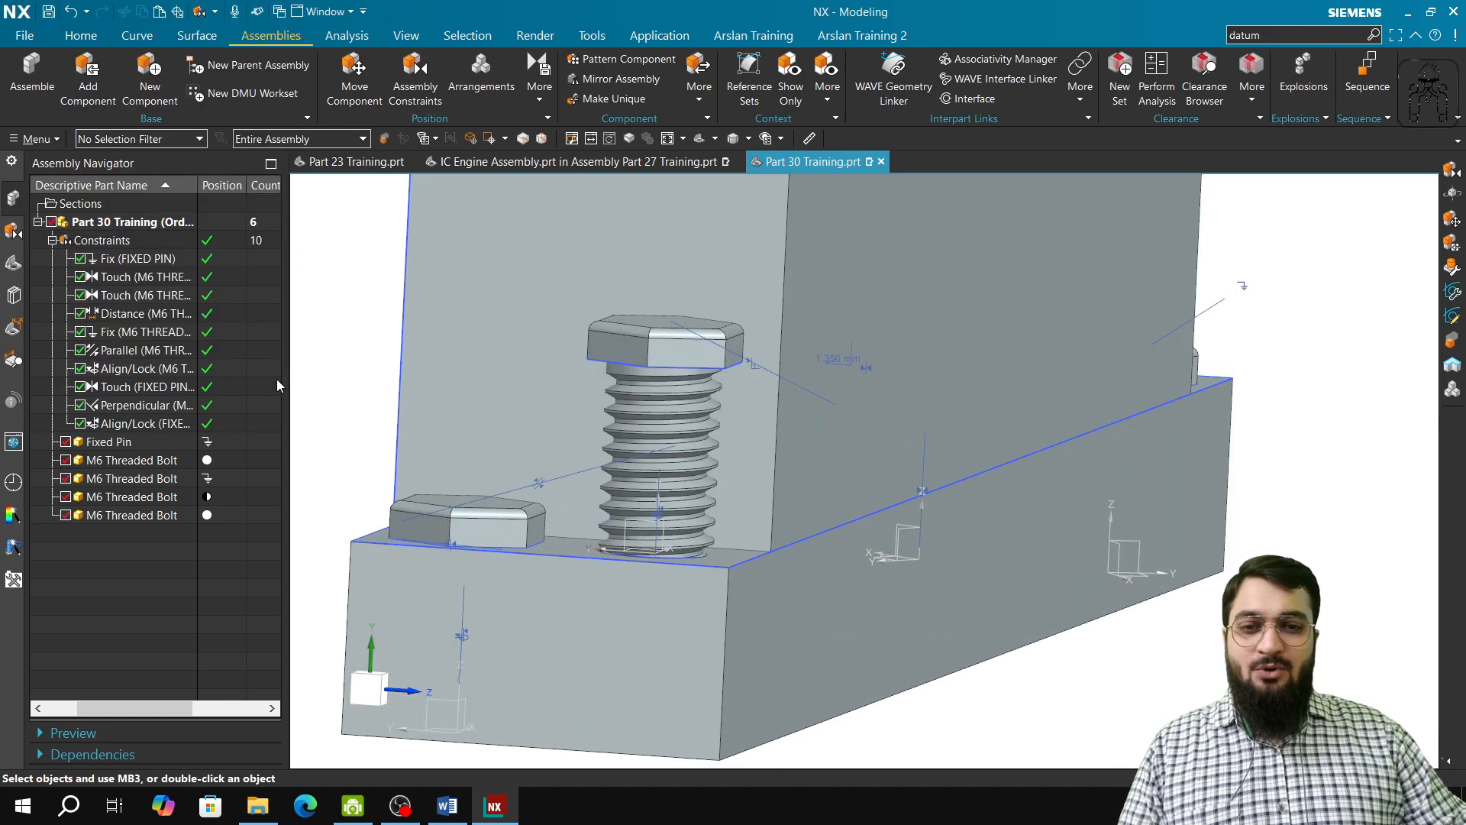
Step: Show the remaining degrees of freedom of the M6 bolt aligned and locked above the formerly empty hole
{"action": "left_click", "coordinate": [539, 84]}
{"action": "left_click", "coordinate": [595, 141]}
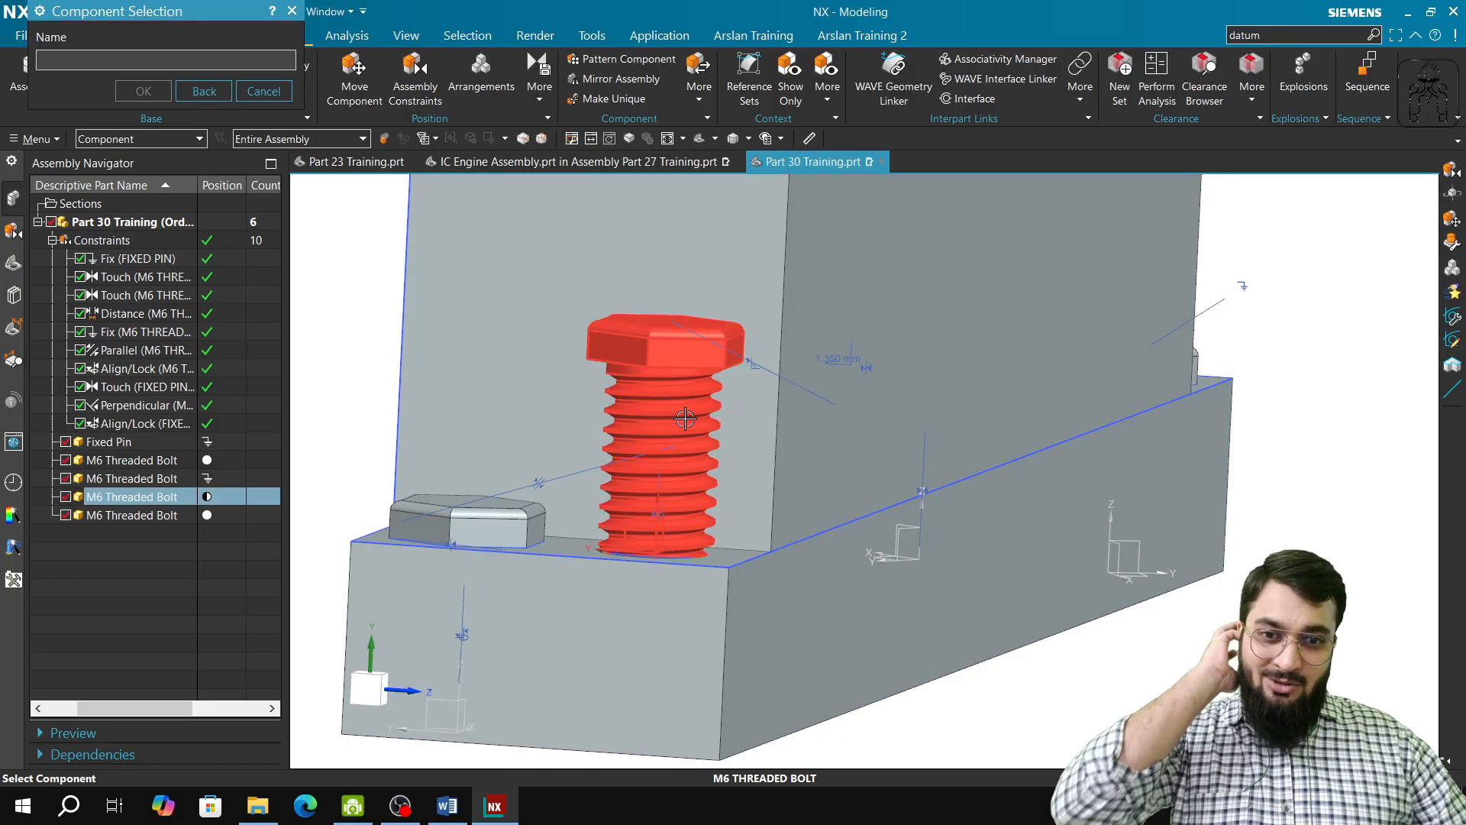
{"action": "left_click", "coordinate": [691, 413]}
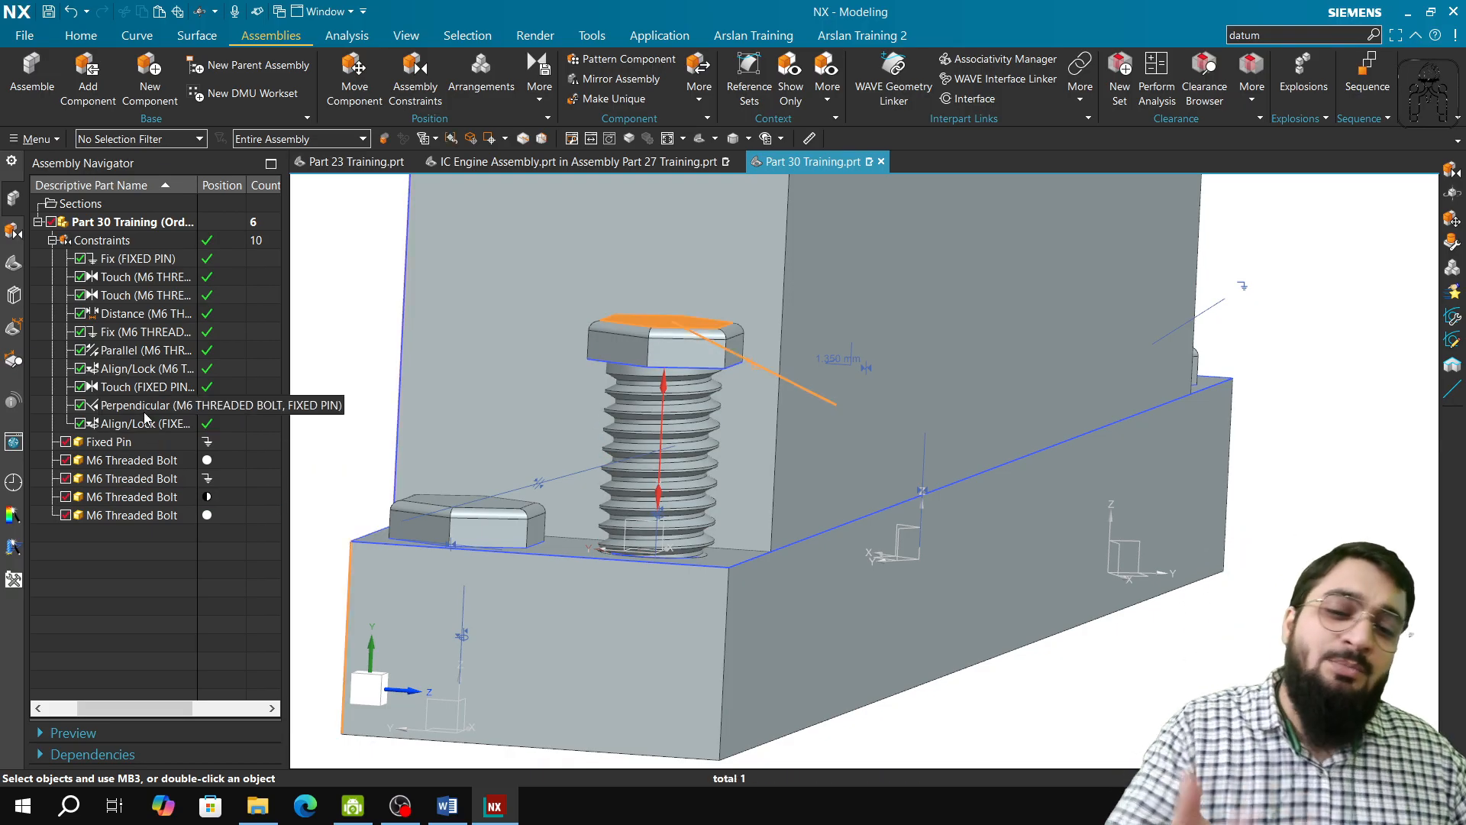
Step: Delete the Perpendicular constraint between the M6 threaded bolt and the fixed pin
{"action": "key", "text": "Delete"}
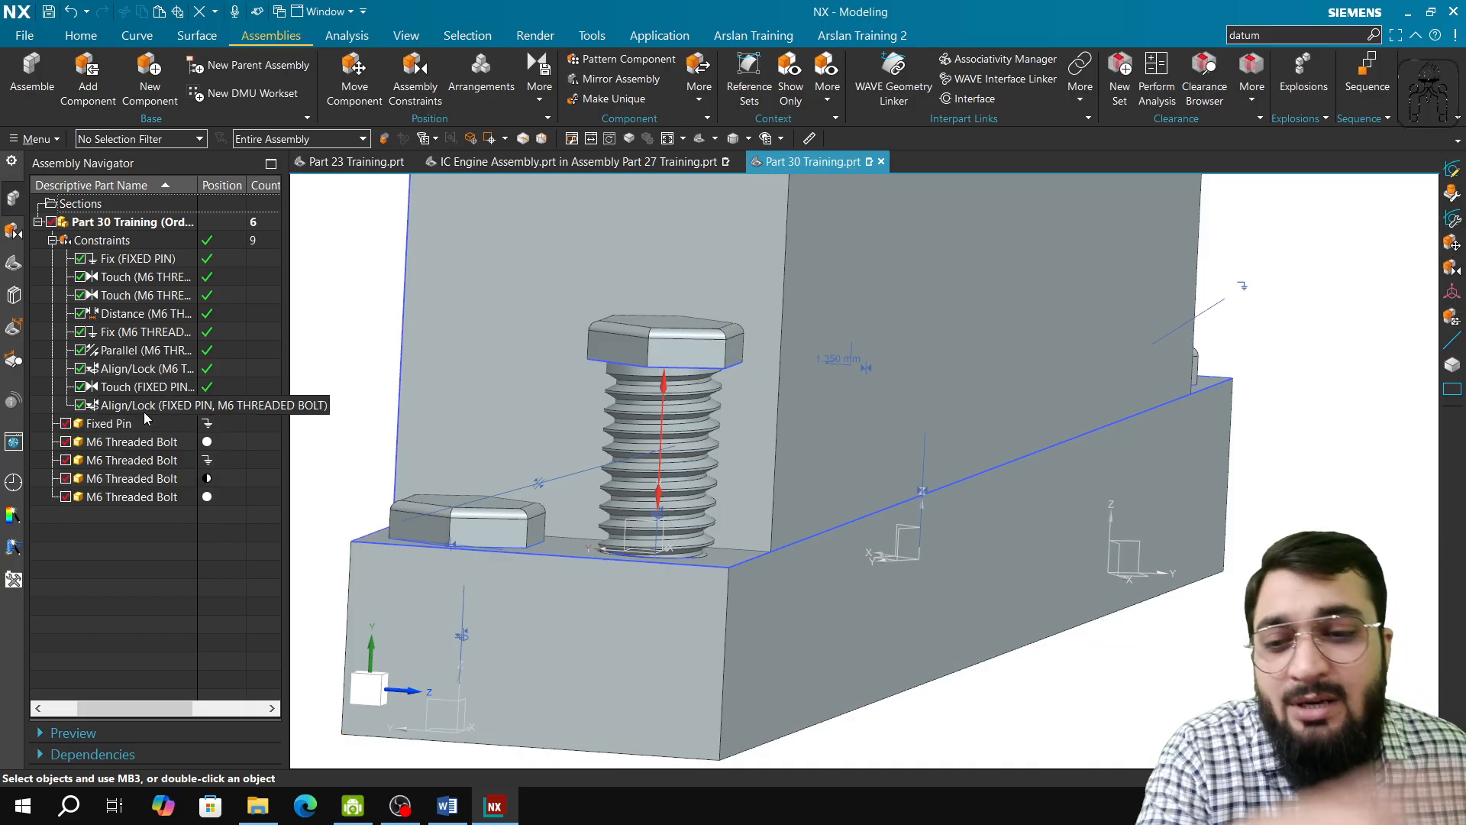
Step: Show the remaining degrees of freedom of the raised M6 threaded bolt
{"action": "left_click", "coordinate": [538, 90]}
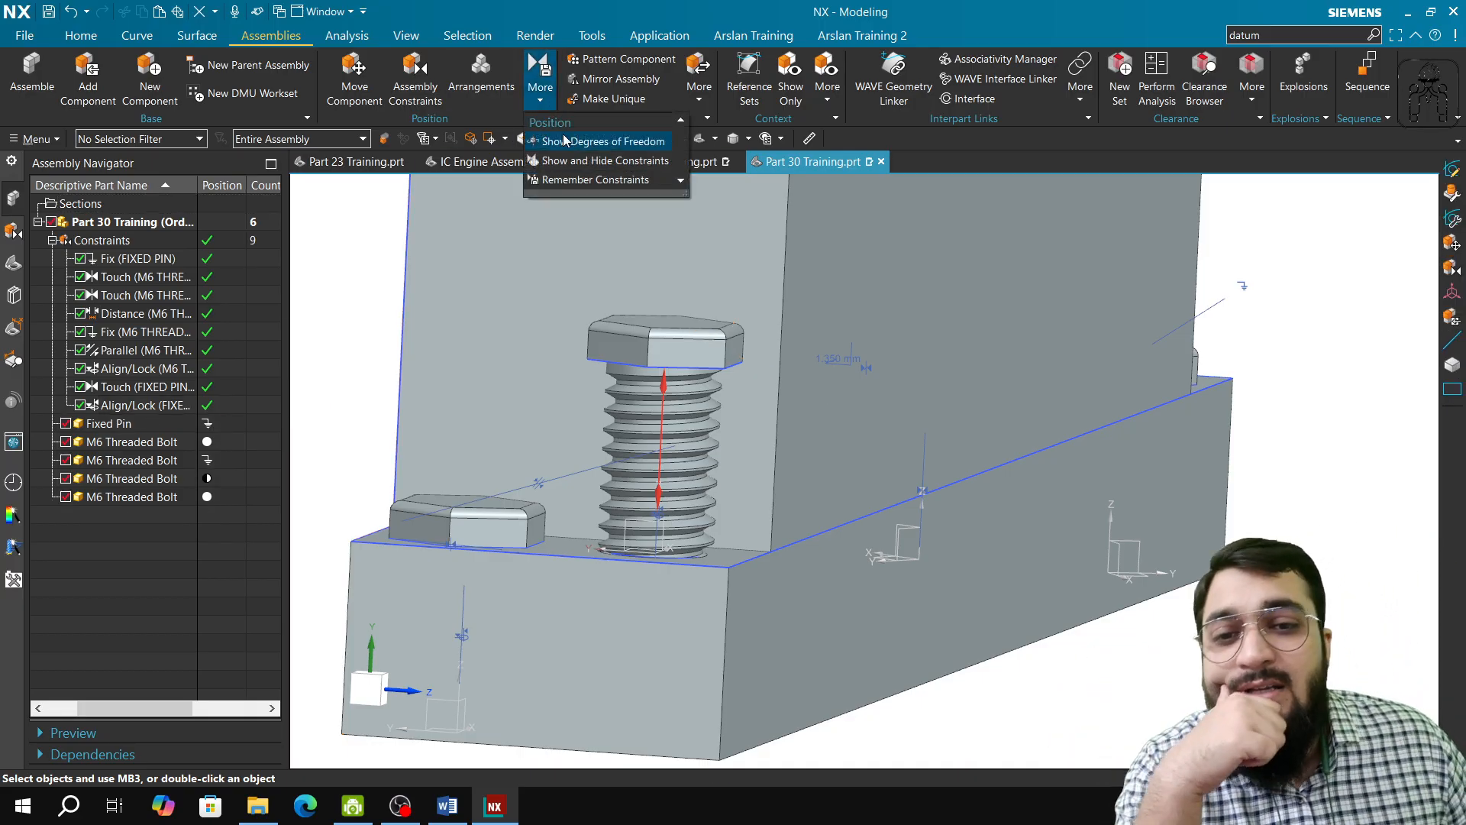
{"action": "left_click", "coordinate": [565, 141]}
{"action": "left_click", "coordinate": [697, 389]}
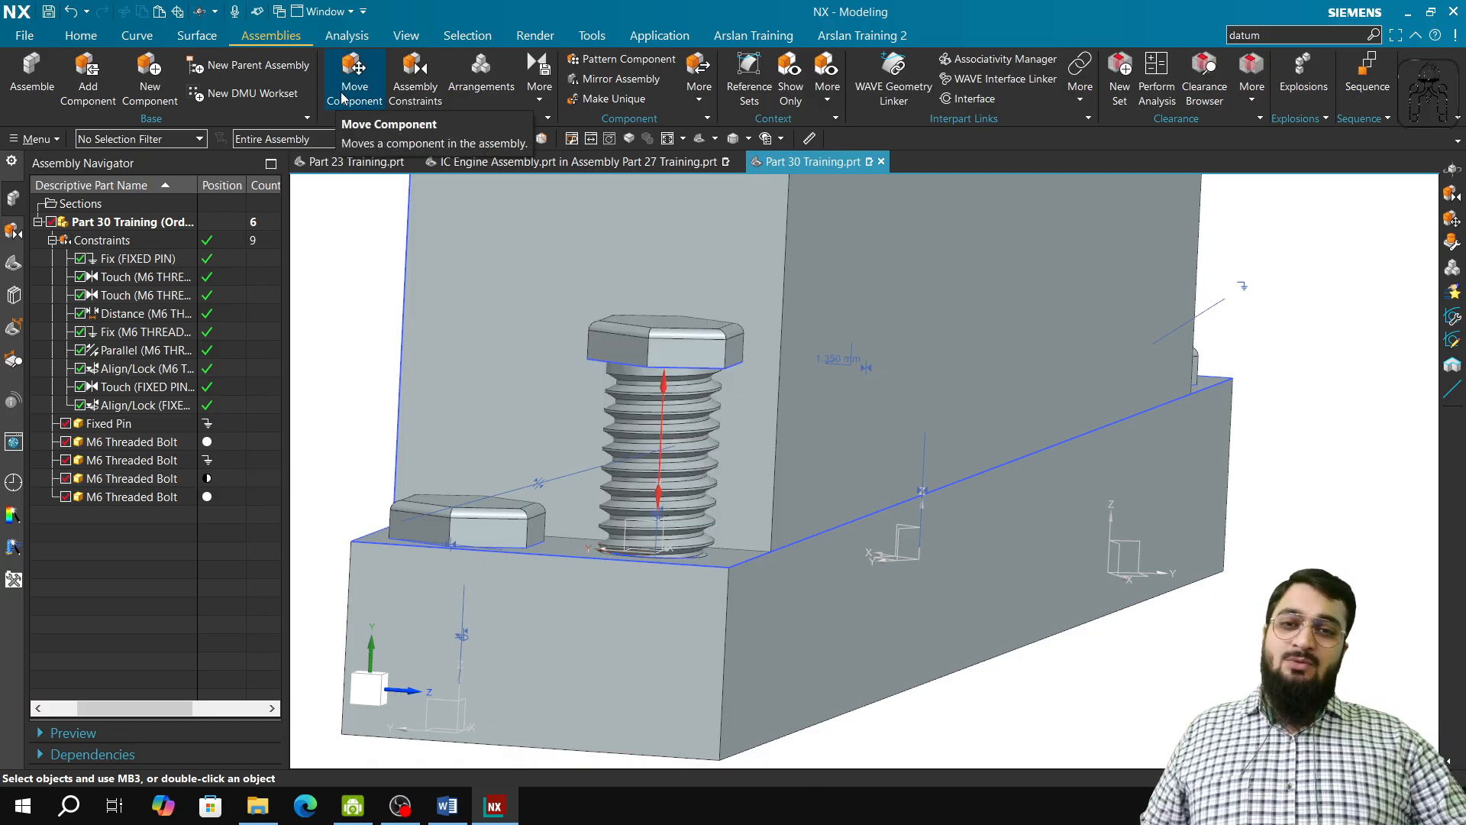
Step: Apply a Touch/Align constraint with Touch orientation between the fixed pin's base top face and the underside of the raised M6 bolt's head
{"action": "left_click", "coordinate": [415, 84]}
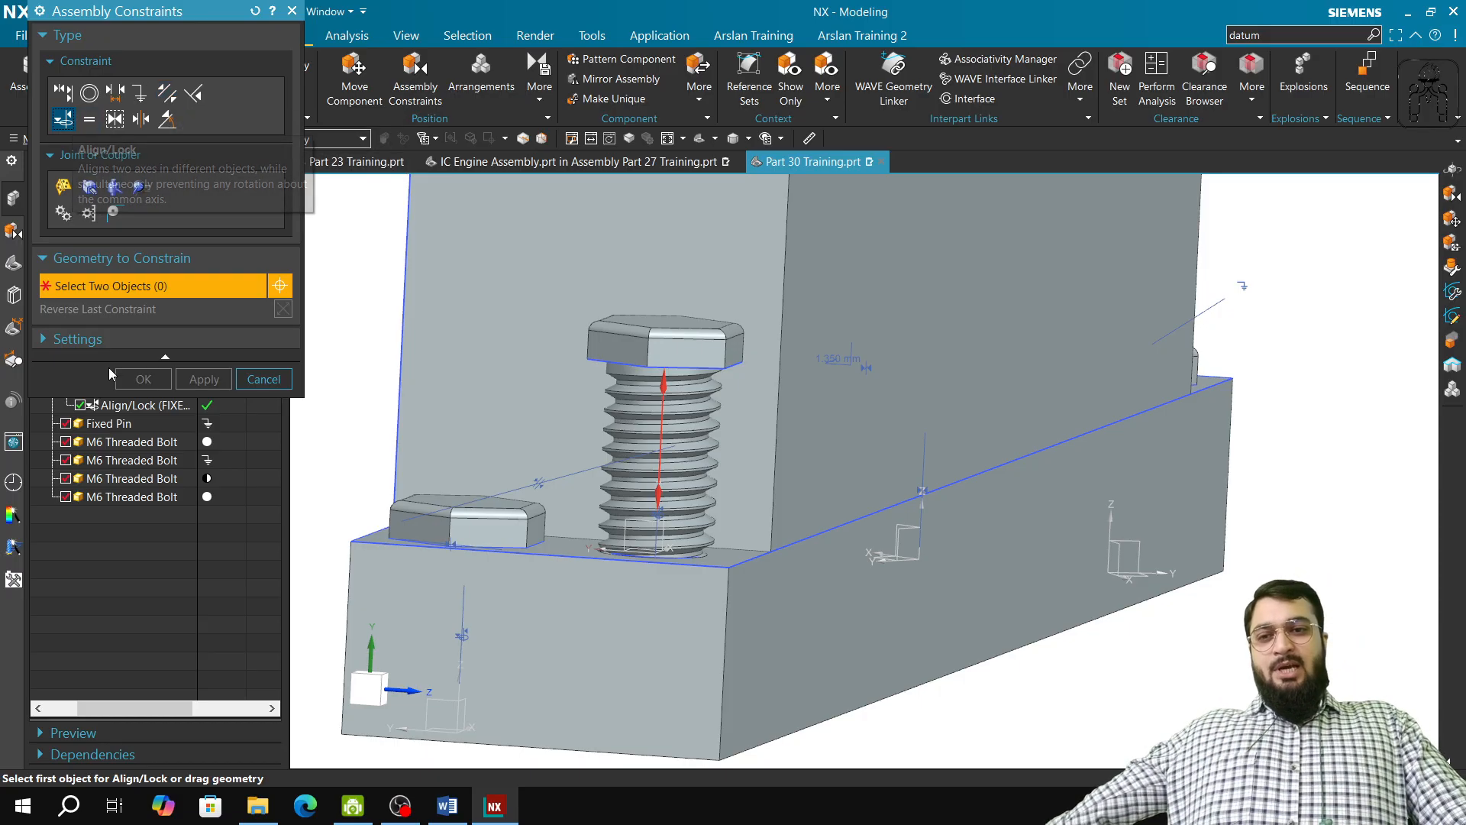
{"action": "left_click", "coordinate": [114, 341]}
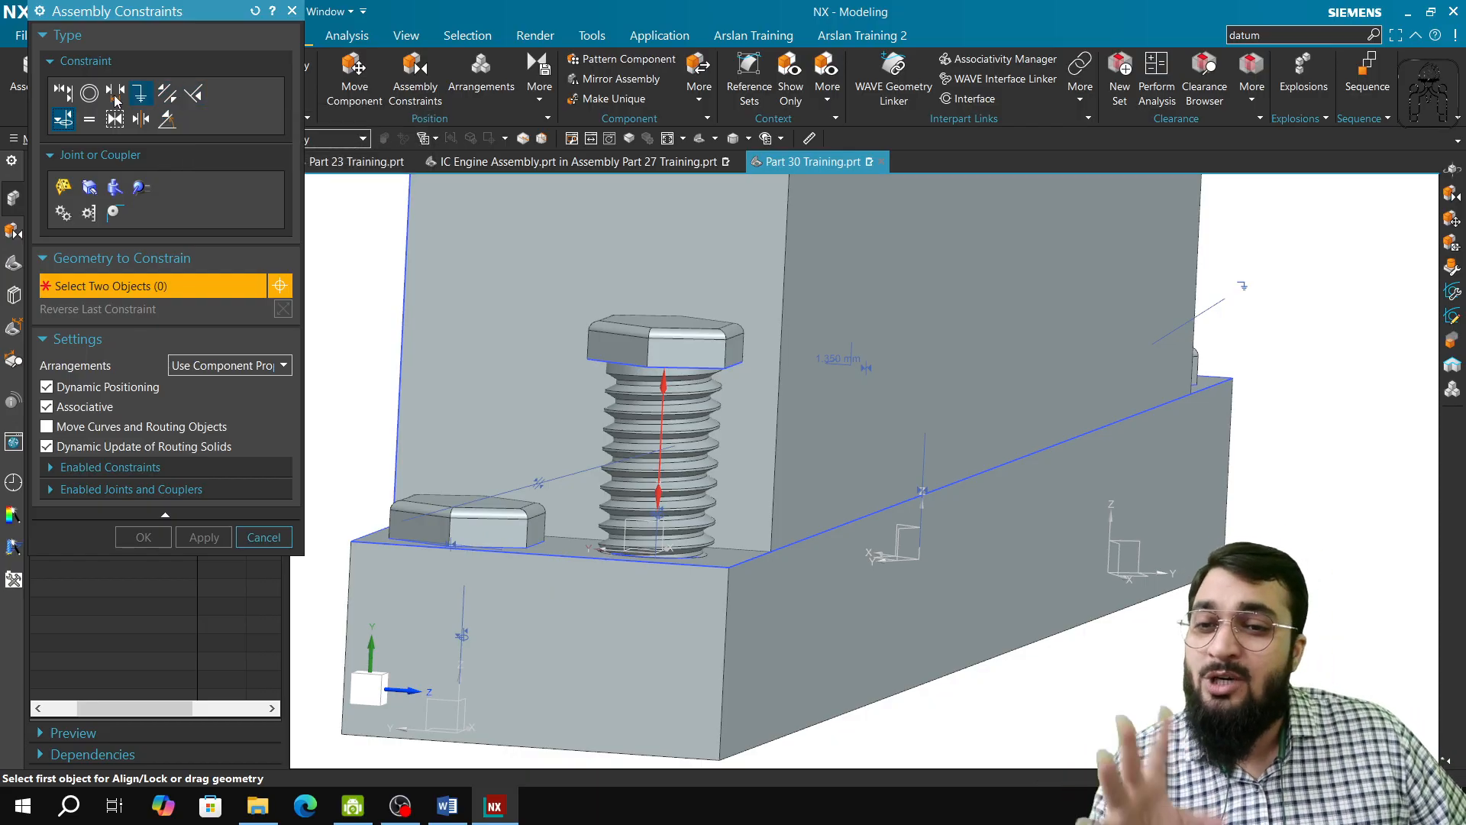
{"action": "left_click", "coordinate": [63, 93]}
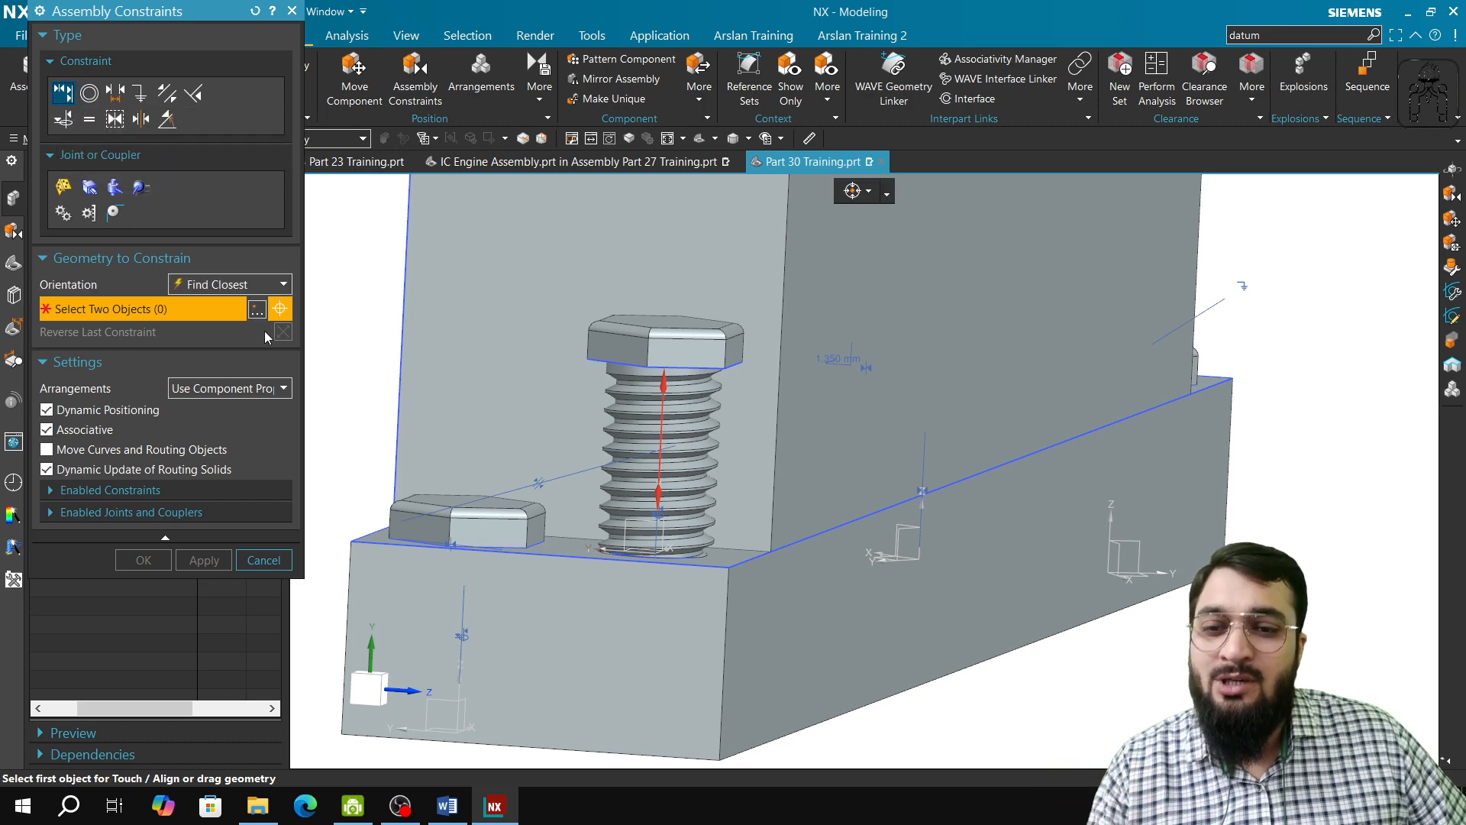
{"action": "left_click", "coordinate": [243, 285]}
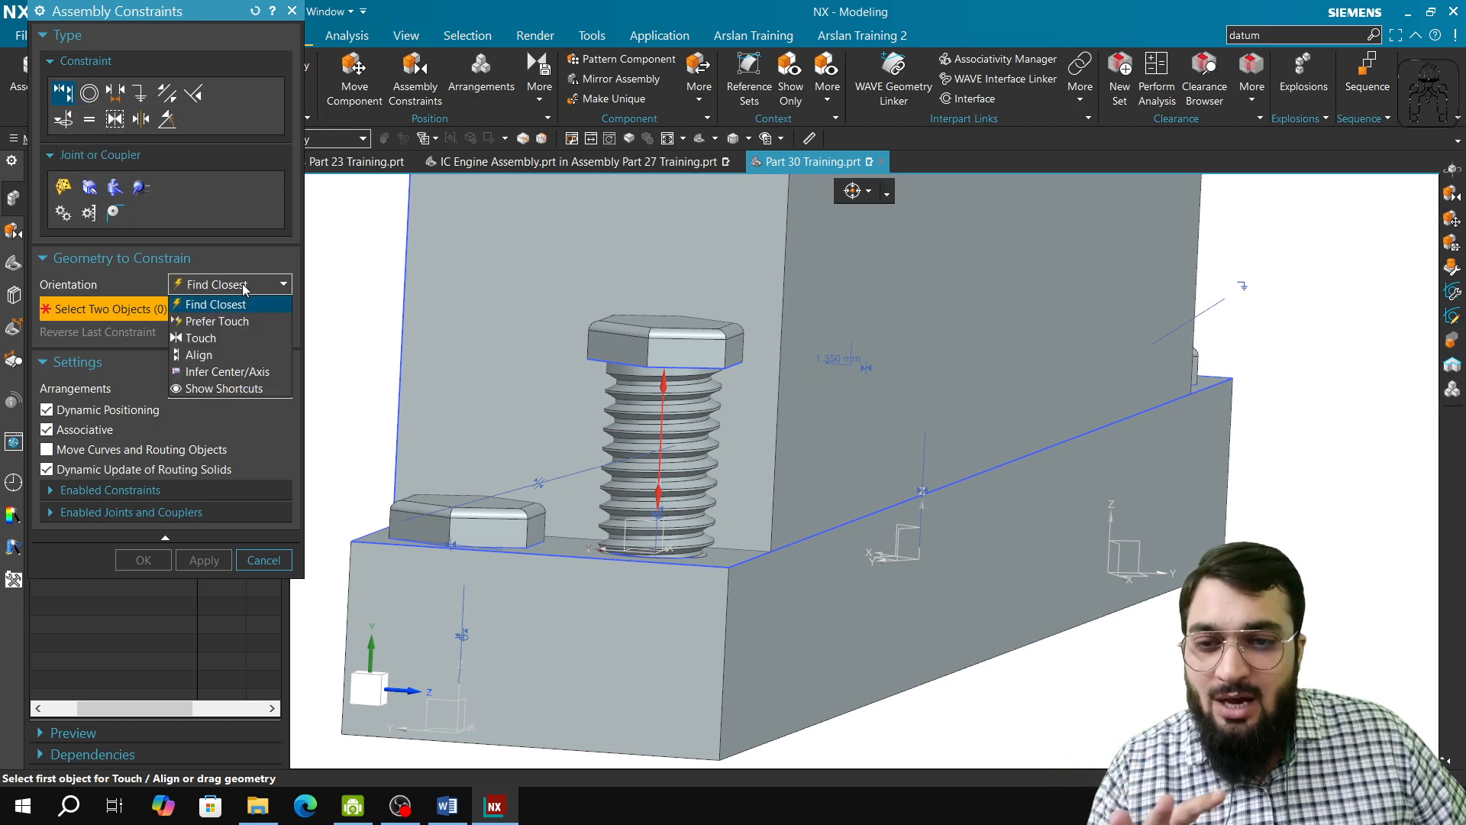
{"action": "left_click", "coordinate": [238, 340]}
{"action": "left_click", "coordinate": [723, 560]}
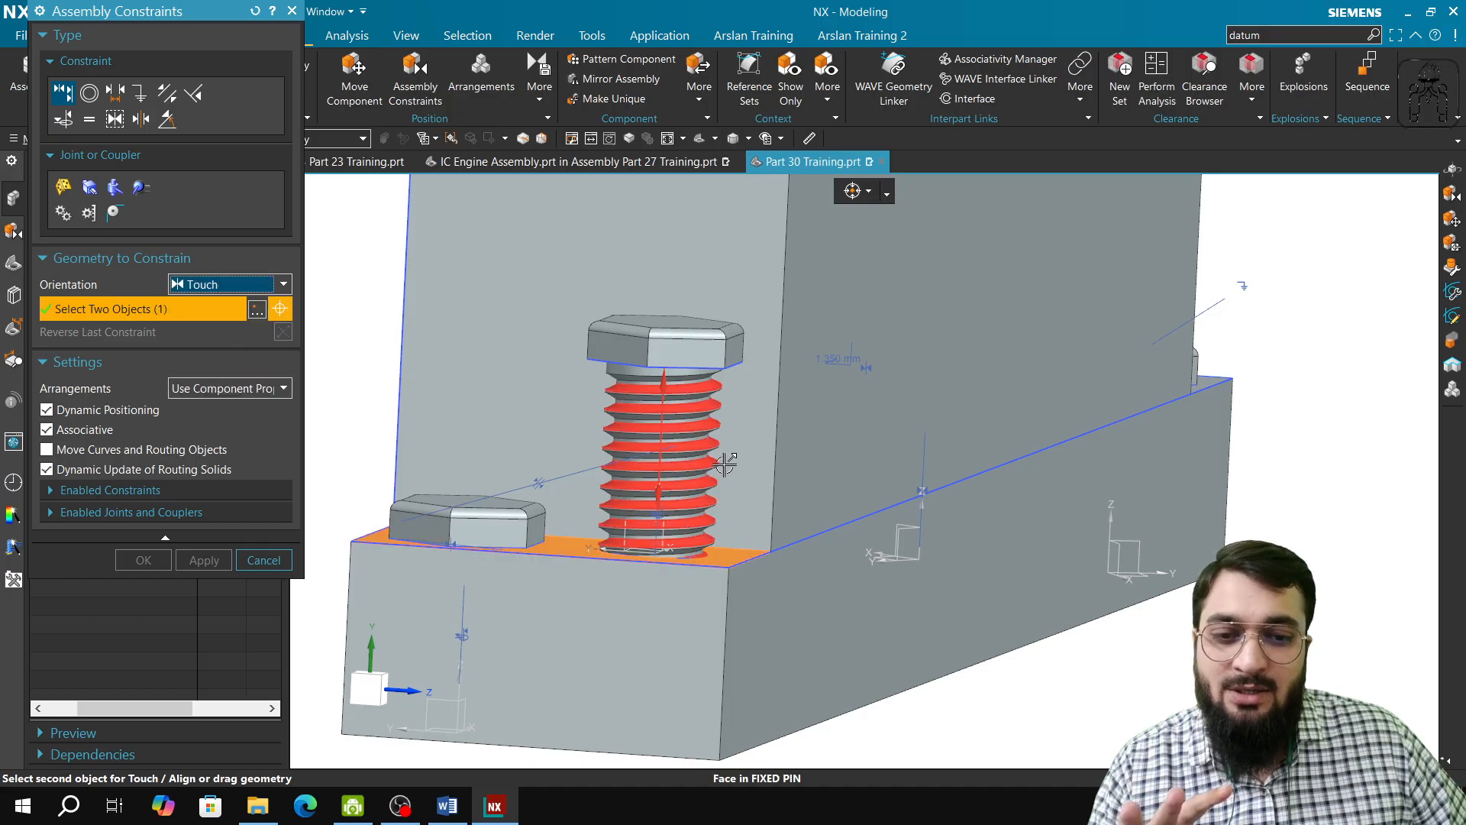
{"action": "middle_click_drag", "start_coordinate": [723, 559], "coordinate": [693, 466]}
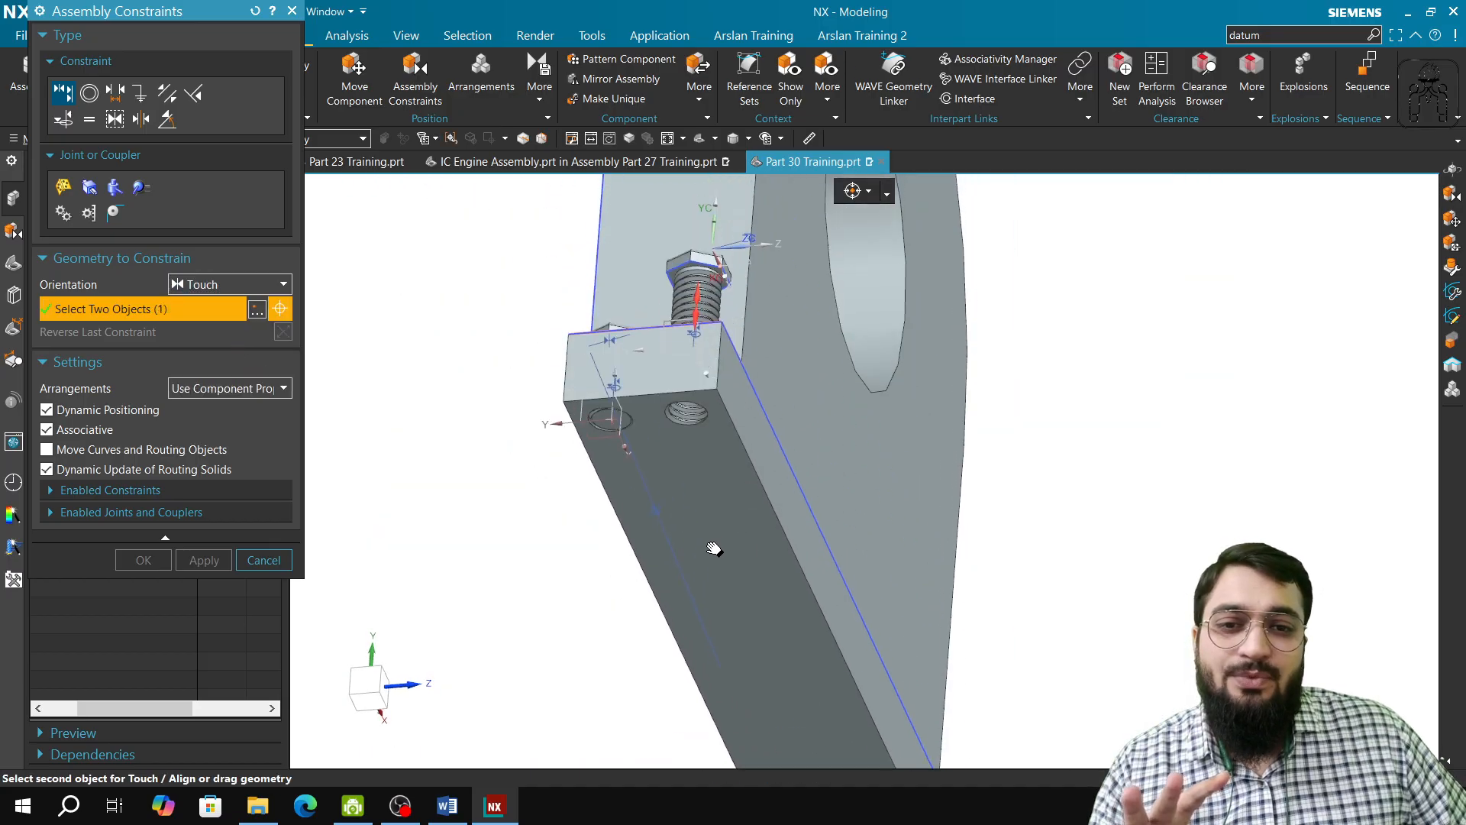
{"action": "scroll", "coordinate": [693, 466], "scroll_direction": "up", "scroll_amount": 5}
{"action": "left_click", "coordinate": [737, 302]}
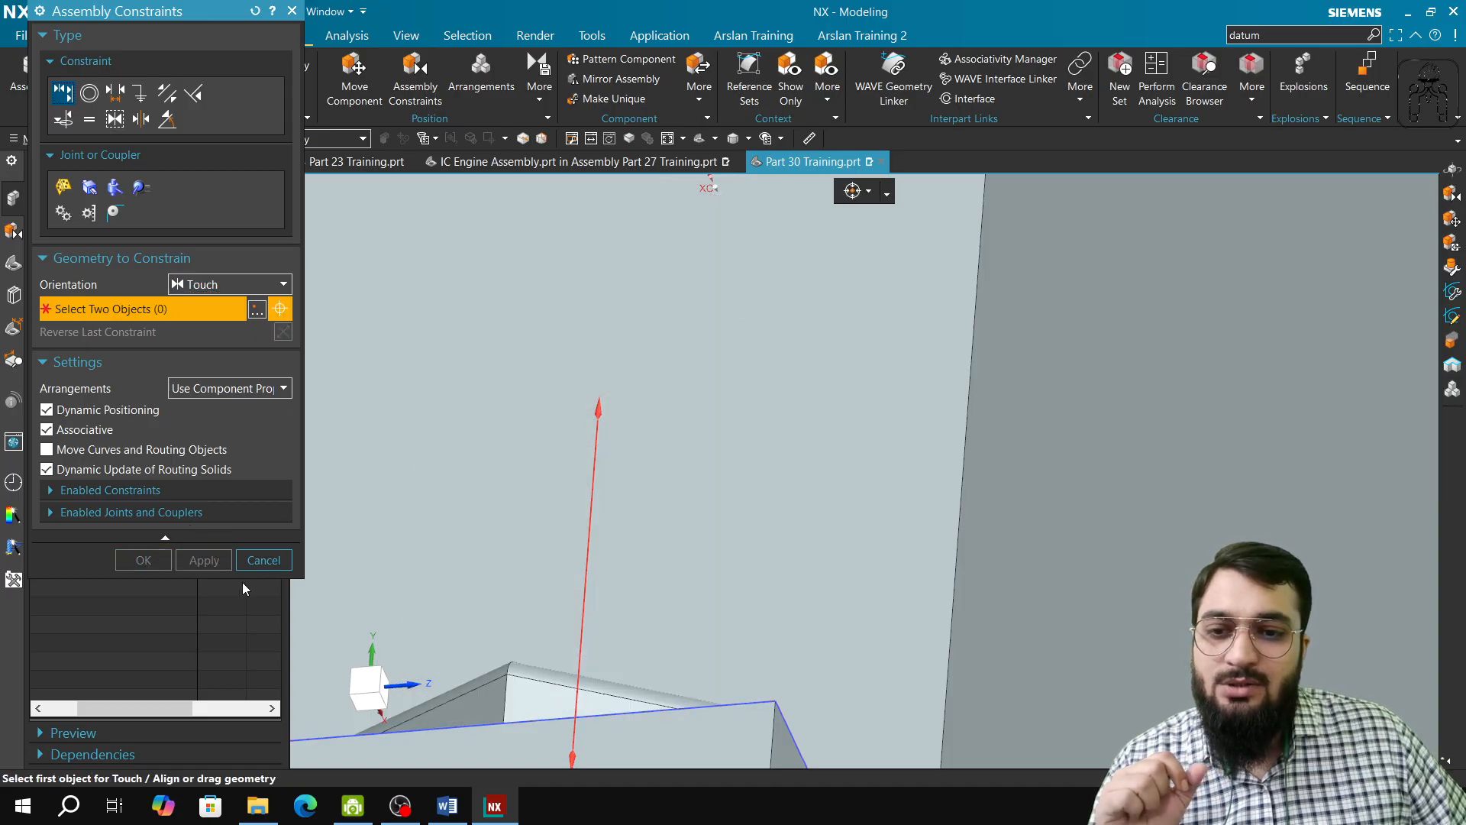
{"action": "left_click", "coordinate": [259, 565]}
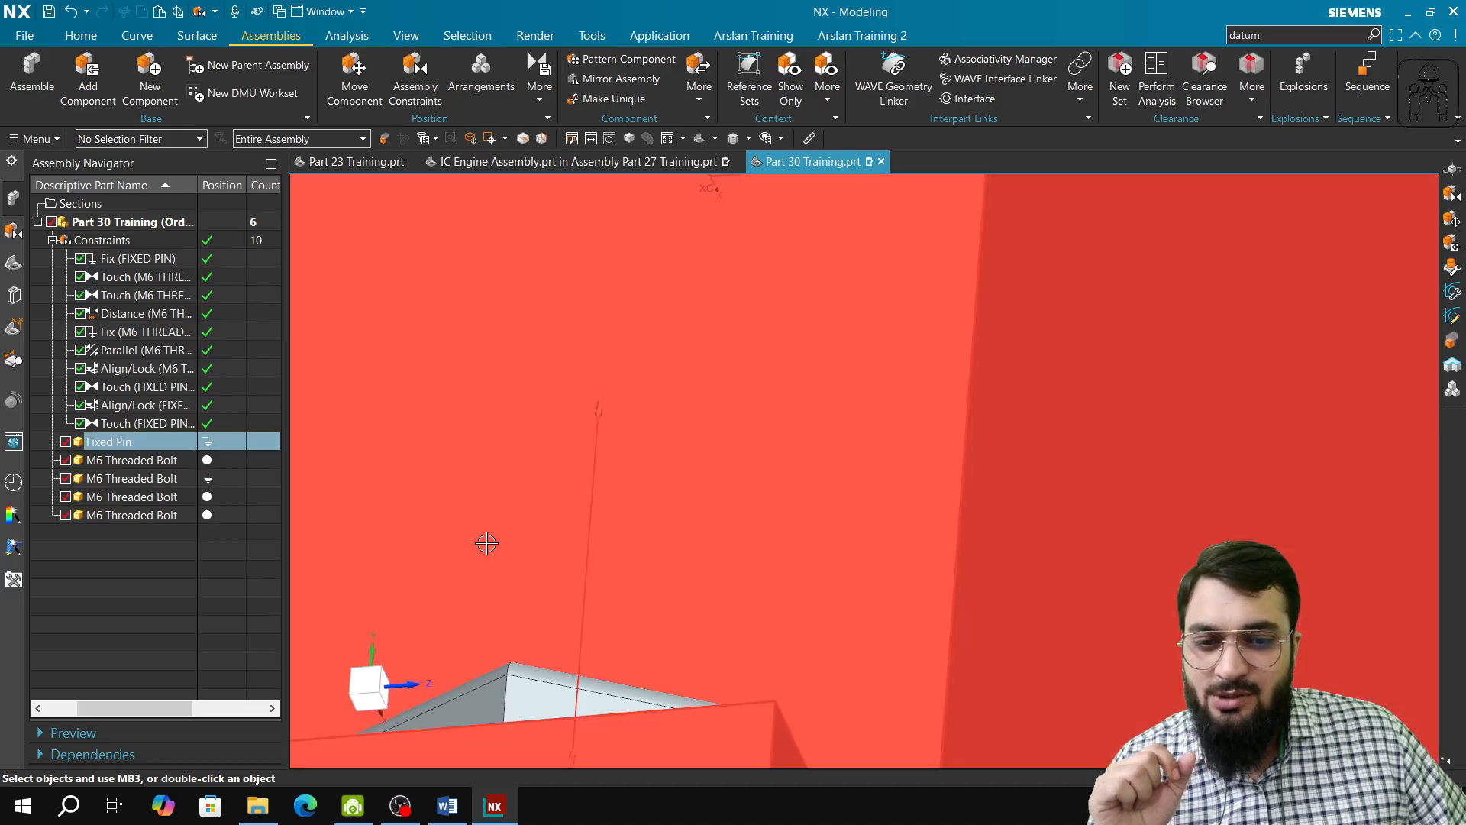
{"action": "middle_click_drag", "start_coordinate": [487, 543], "coordinate": [544, 699]}
{"action": "middle_click_drag", "start_coordinate": [693, 666], "coordinate": [693, 285], "text": "shift"}
{"action": "scroll", "coordinate": [623, 537], "scroll_direction": "down", "scroll_amount": 4}
{"action": "middle_click_drag", "start_coordinate": [623, 537], "coordinate": [614, 668]}
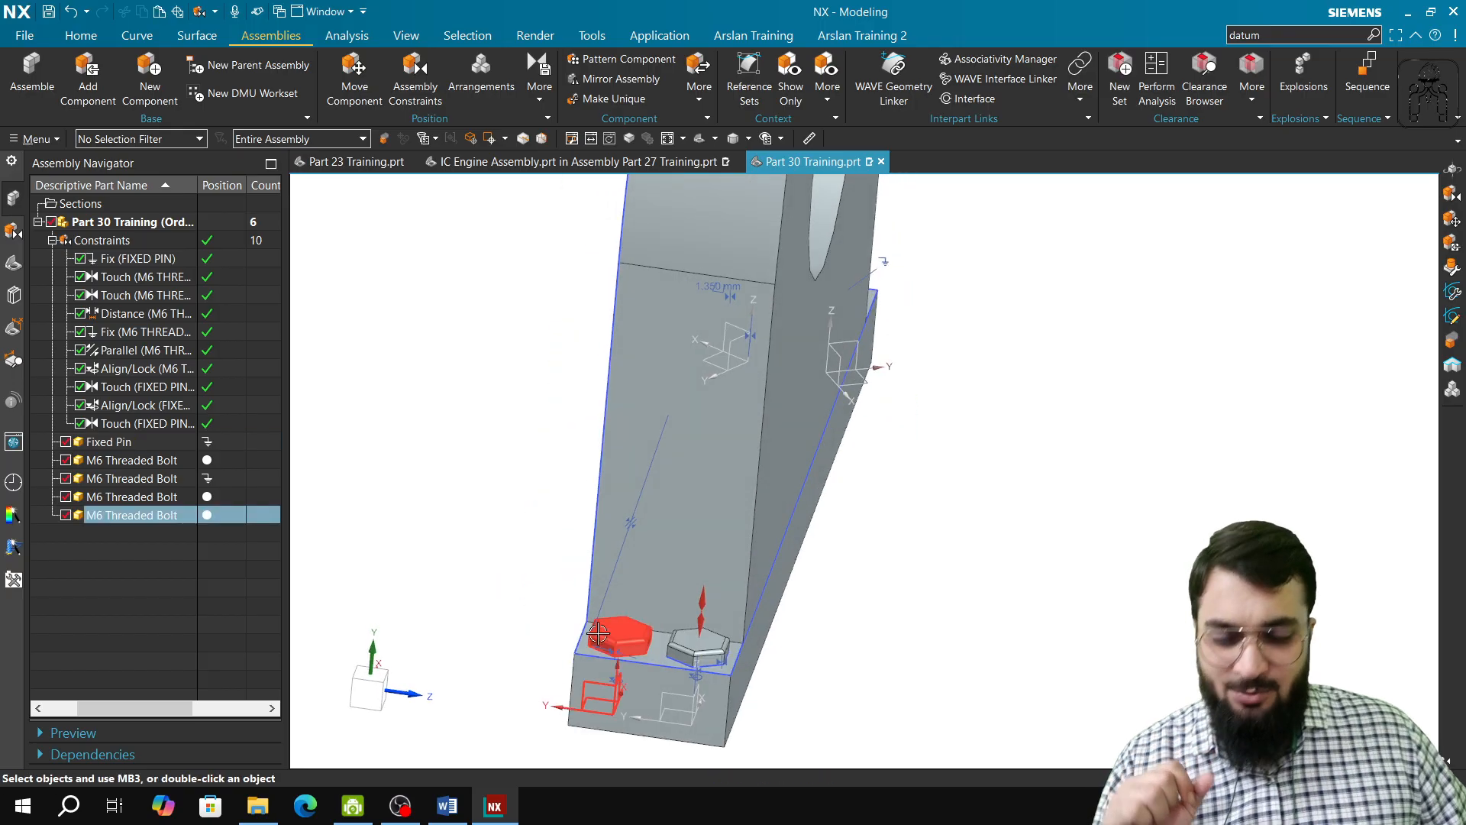
Step: Switch to the Siemens NX Essentials Training Syllabus in Word and review the topics listed after Part 32
{"action": "left_click", "coordinate": [447, 806]}
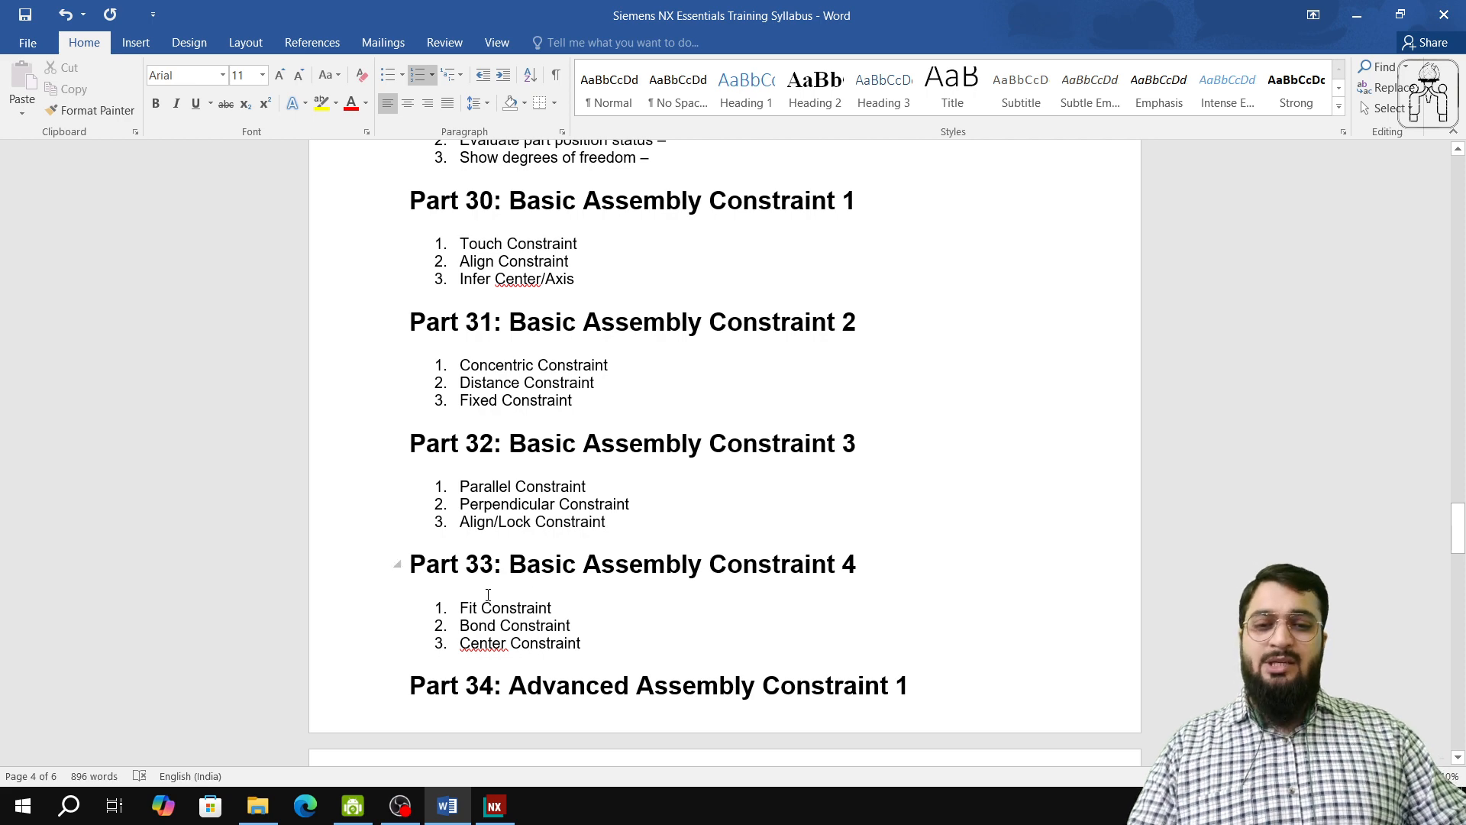
{"action": "scroll", "coordinate": [488, 594], "scroll_direction": "down", "scroll_amount": 6}
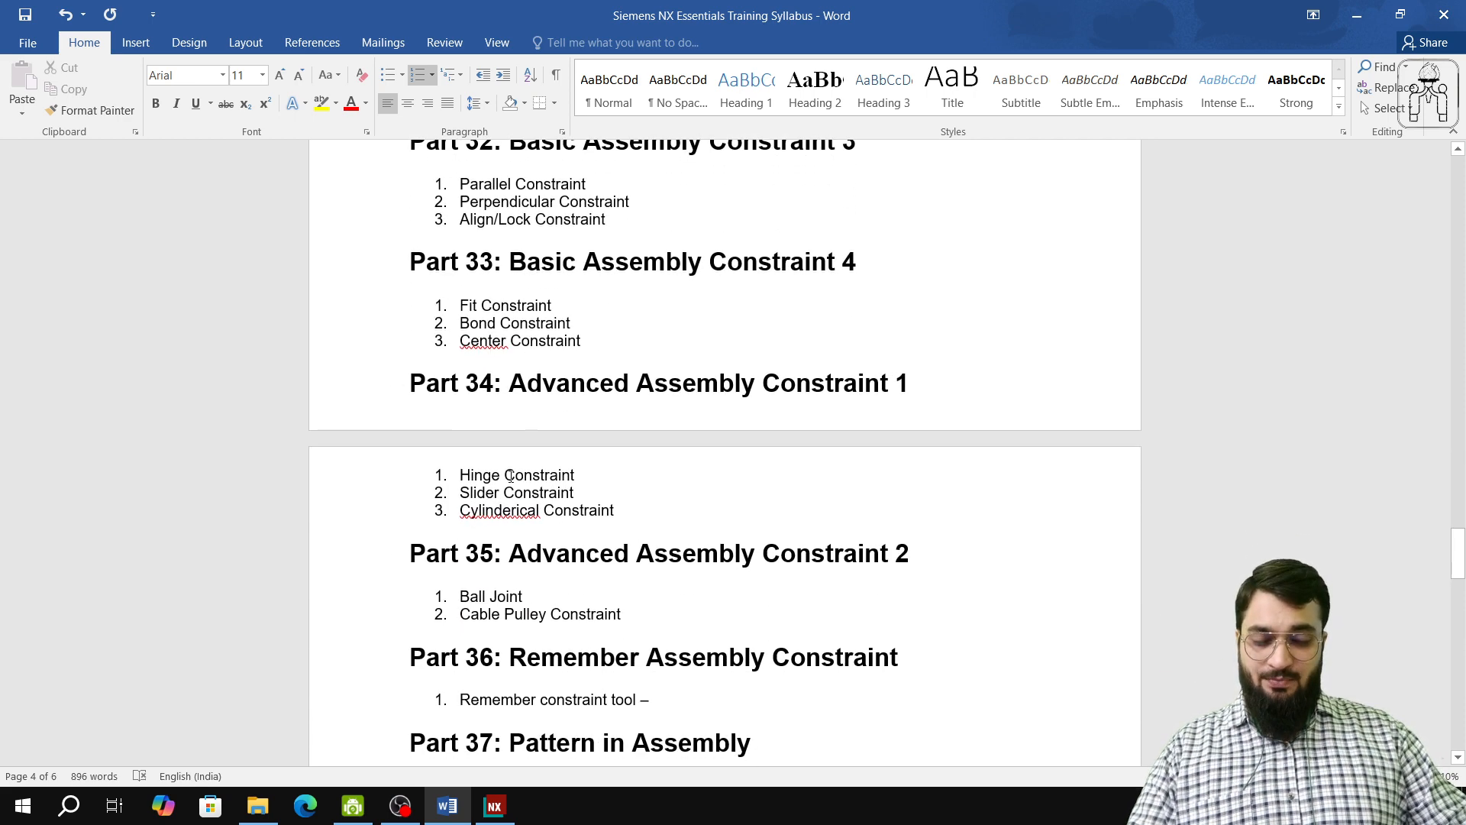
{"action": "left_click", "coordinate": [353, 806]}
{"action": "left_click", "coordinate": [398, 806]}
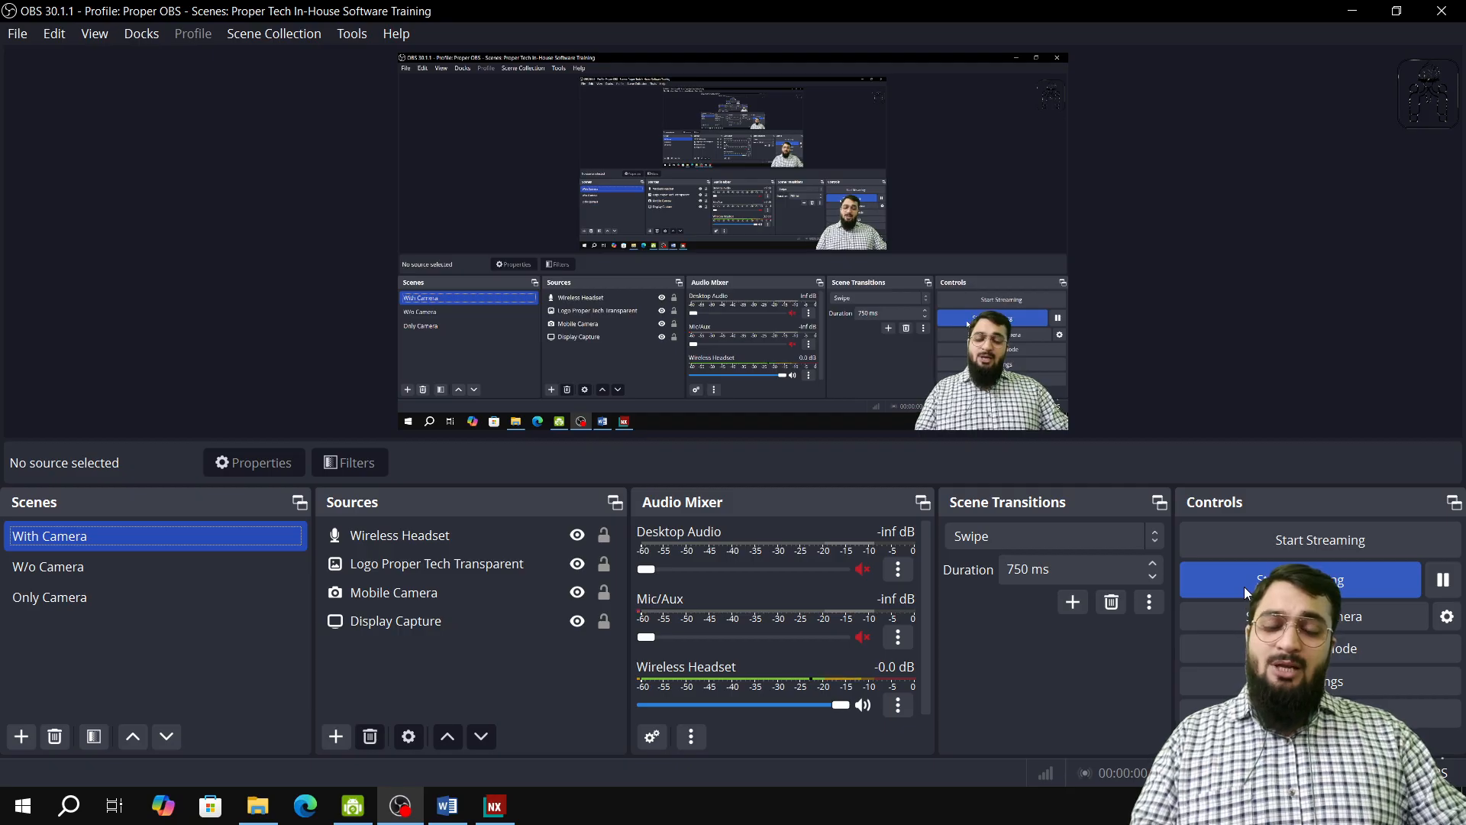
{"action": "left_click", "coordinate": [447, 806]}
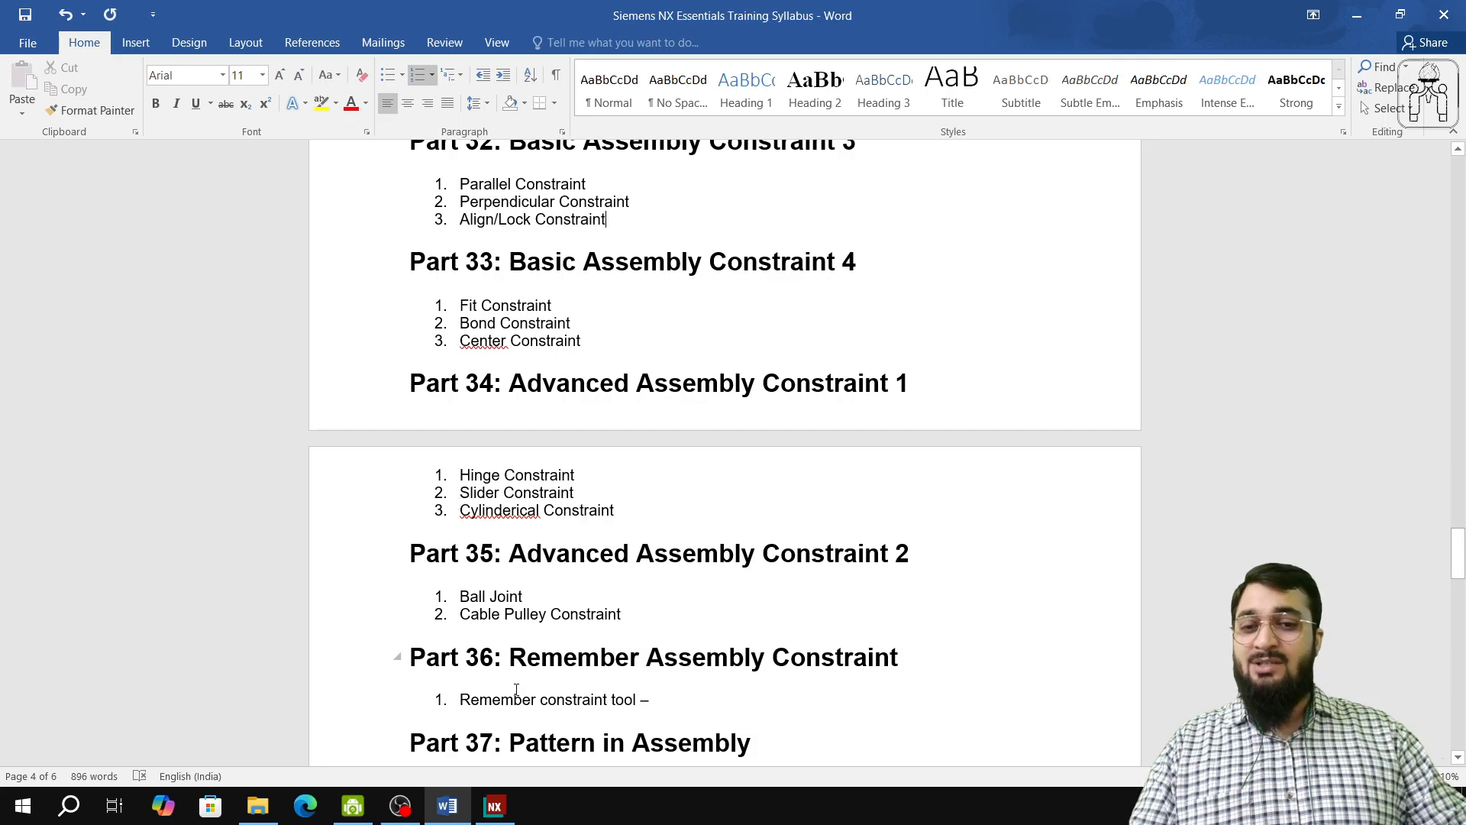
Step: Switch to OBS and make Only Camera the active scene
{"action": "left_click", "coordinate": [351, 806]}
{"action": "left_click", "coordinate": [400, 806]}
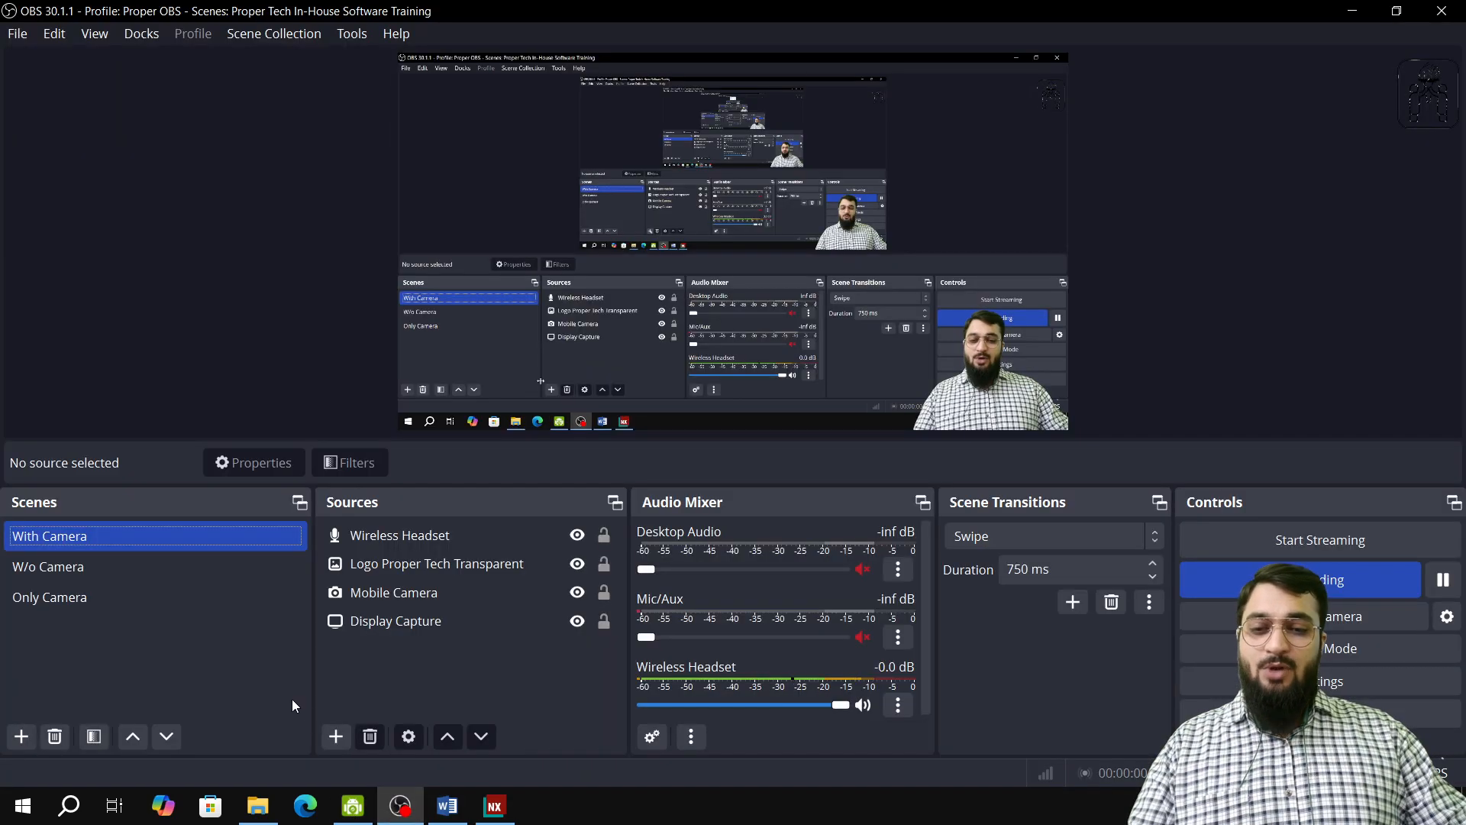
{"action": "left_click", "coordinate": [113, 601]}
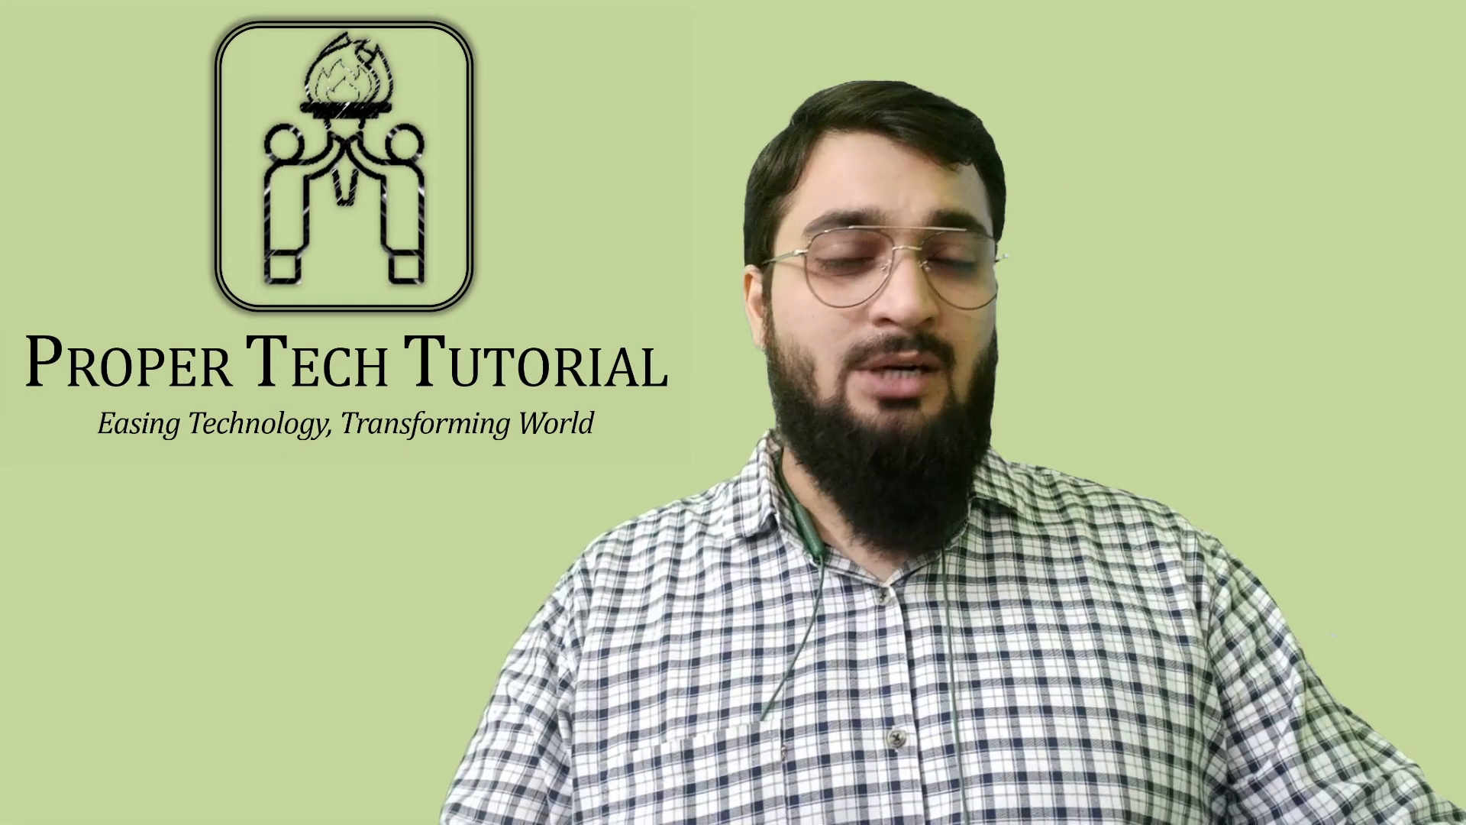